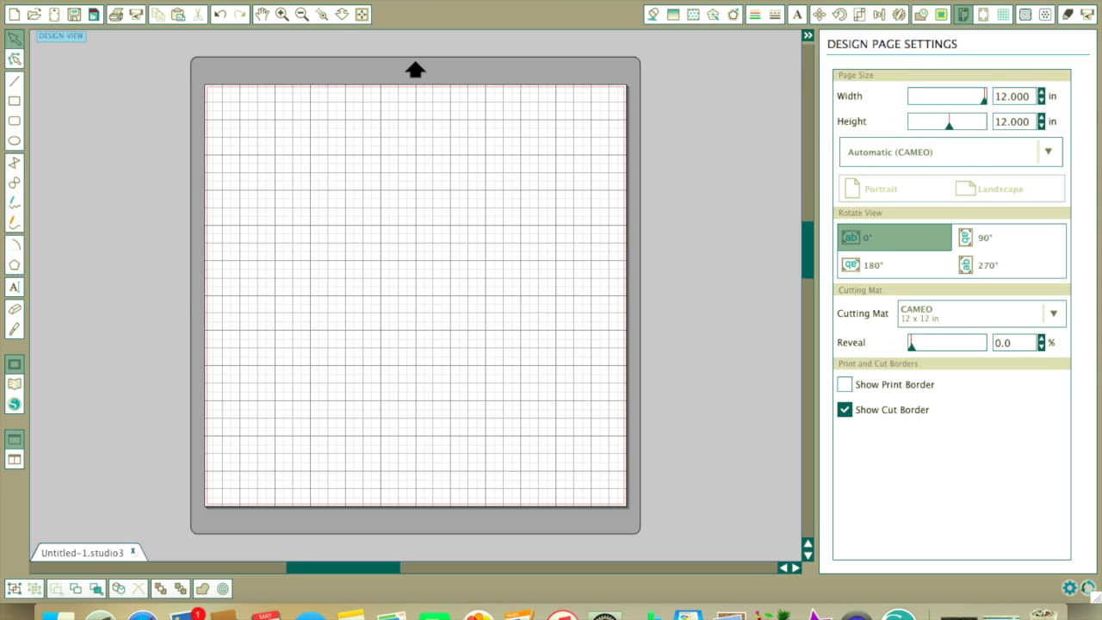
# Step: Open the image Create Beauty.png from the Cut files folder
pyautogui.click(153, 1)
pyautogui.click(164, 7)
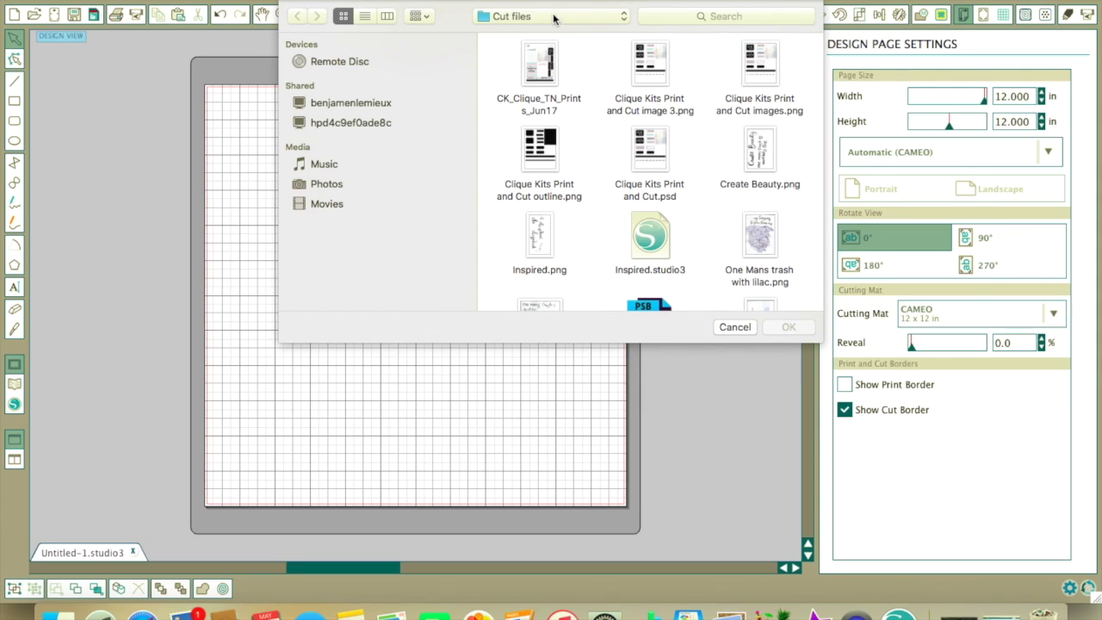
pyautogui.scroll(-4, 601, 200)
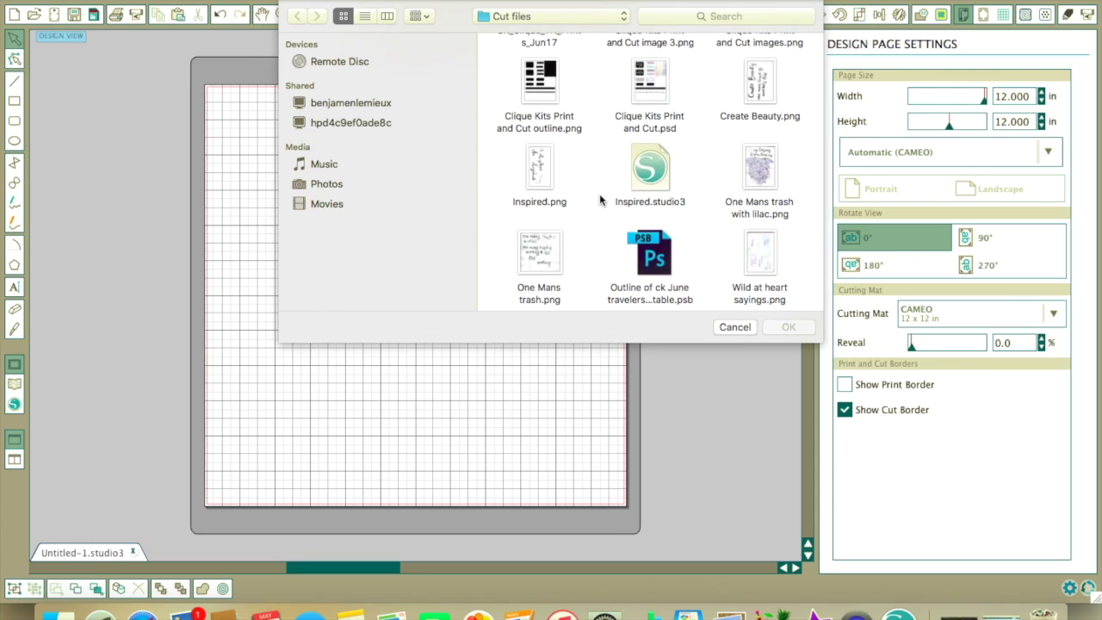
pyautogui.scroll(4, 601, 200)
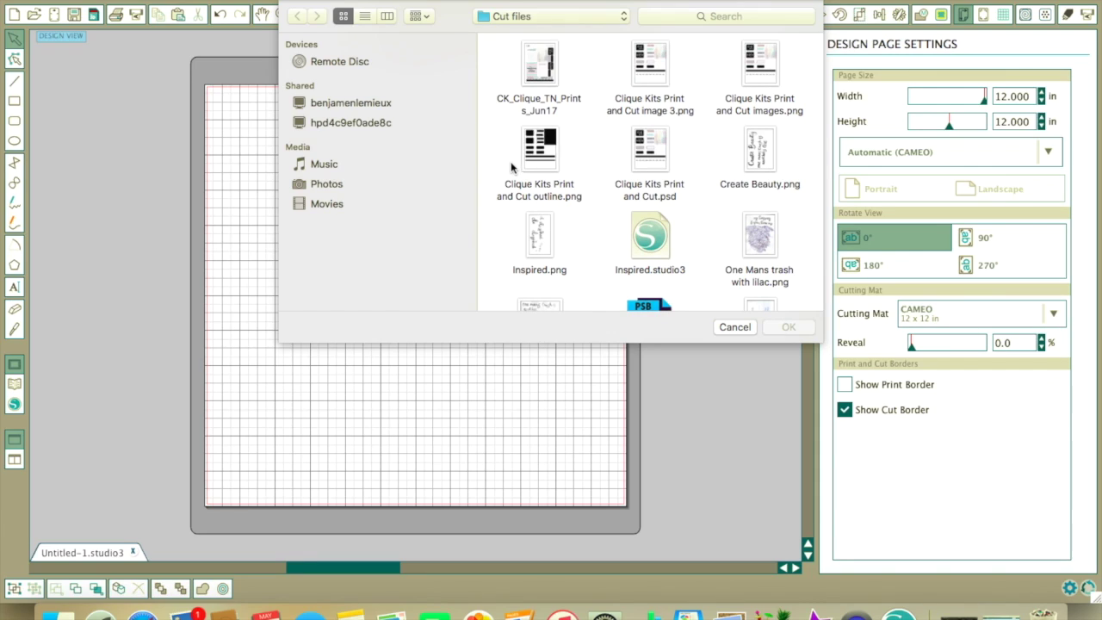
pyautogui.scroll(-2, 706, 181)
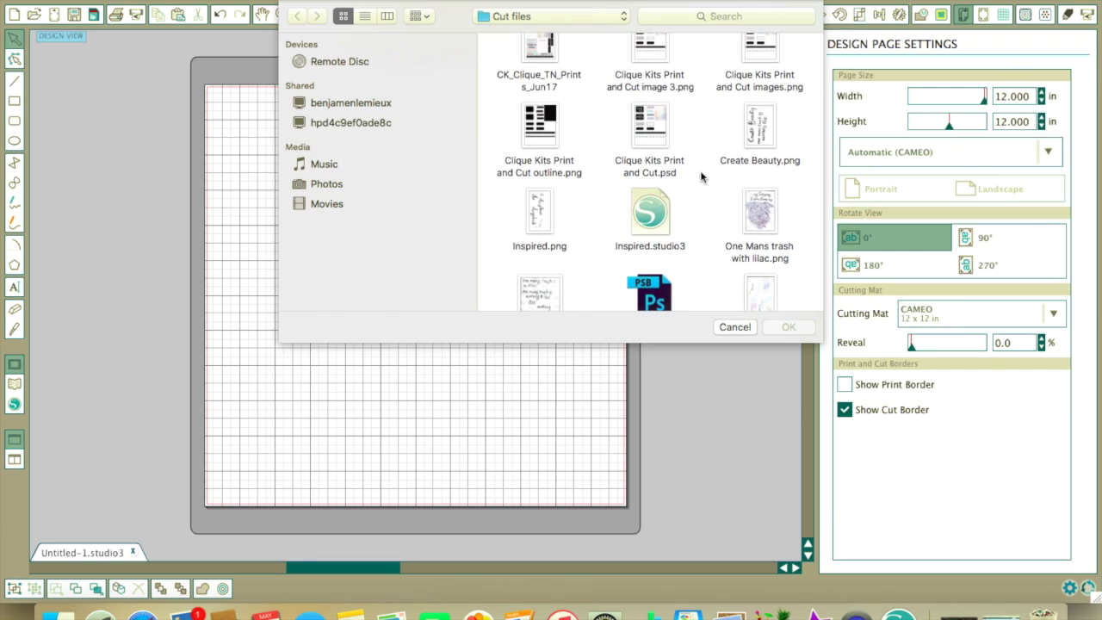
pyautogui.scroll(-3, 702, 177)
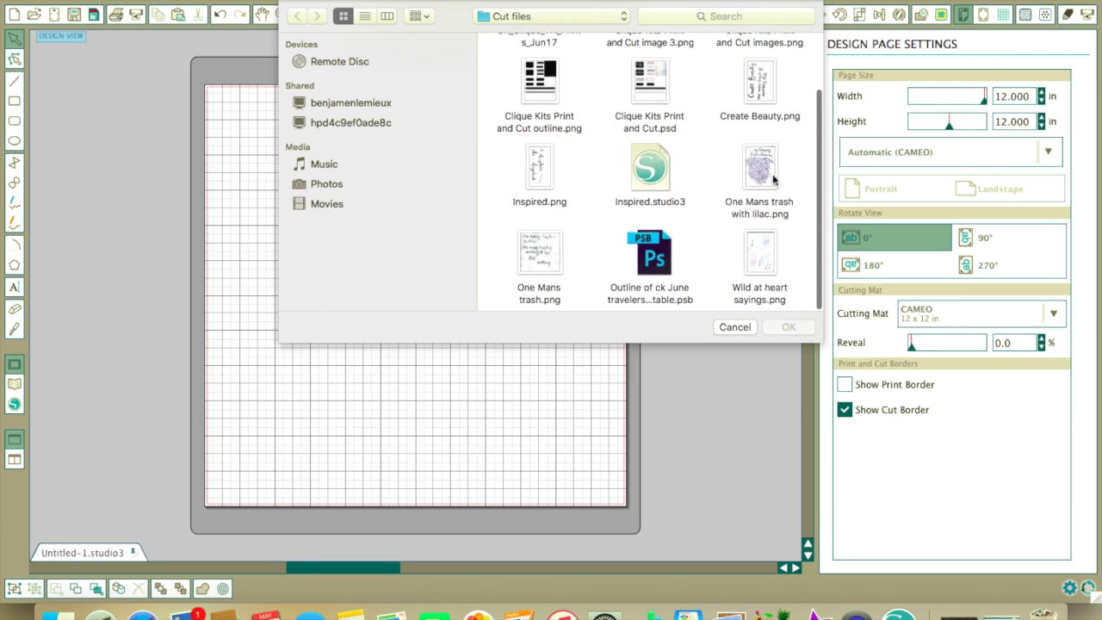
pyautogui.click(763, 92)
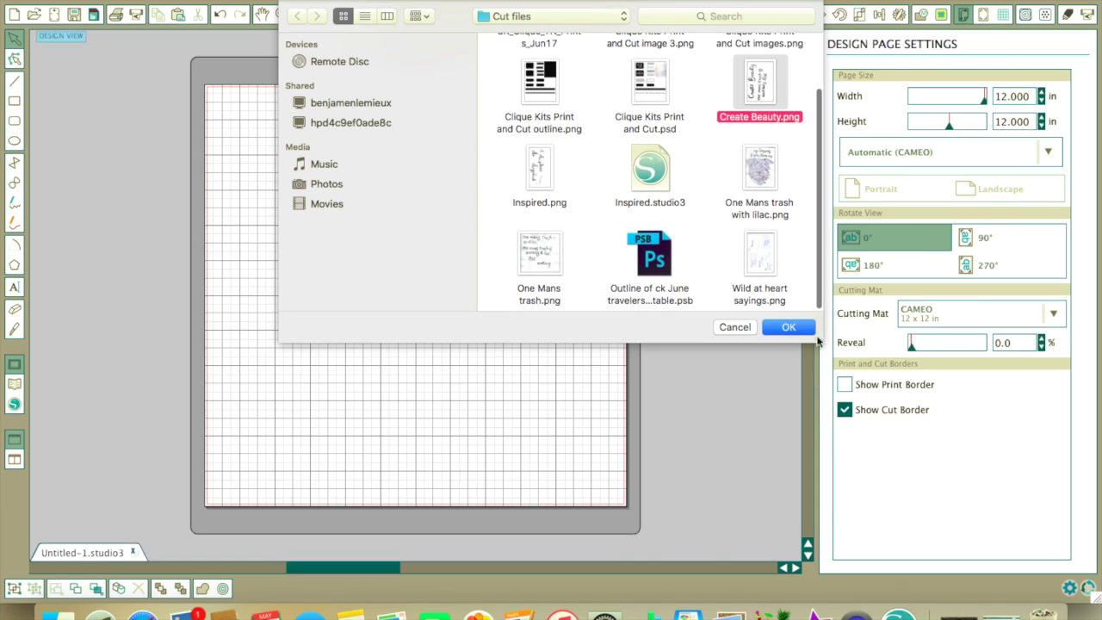
pyautogui.click(790, 328)
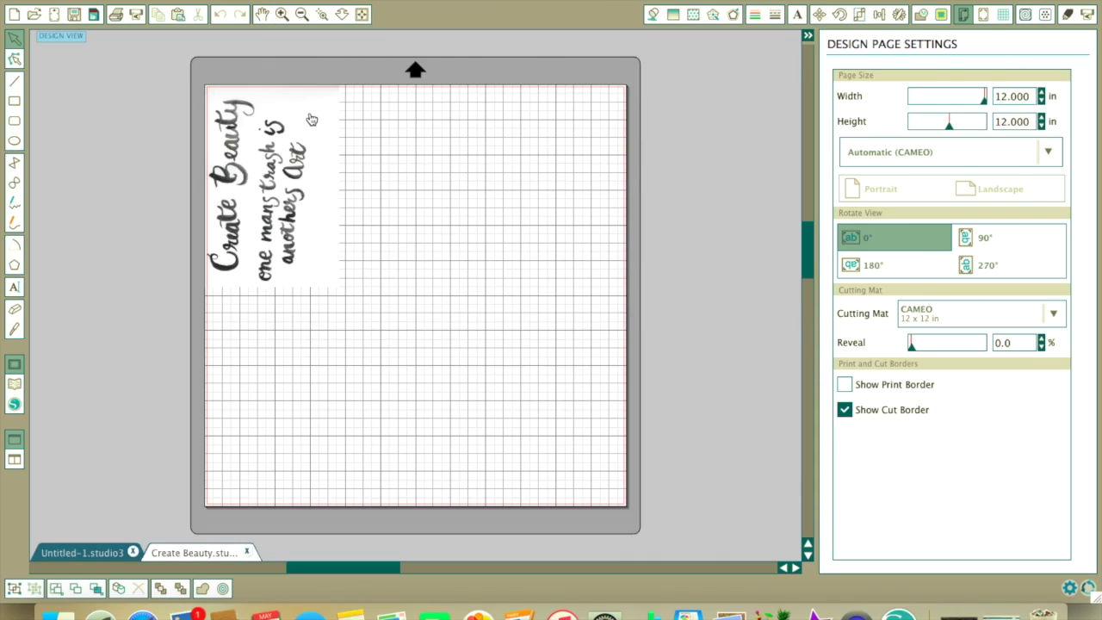
# Step: Move the lettering image in from the page corner and flip it horizontally and vertically
pyautogui.moveTo(312, 119); pyautogui.dragTo(374, 172)
pyautogui.rightClick(344, 183)
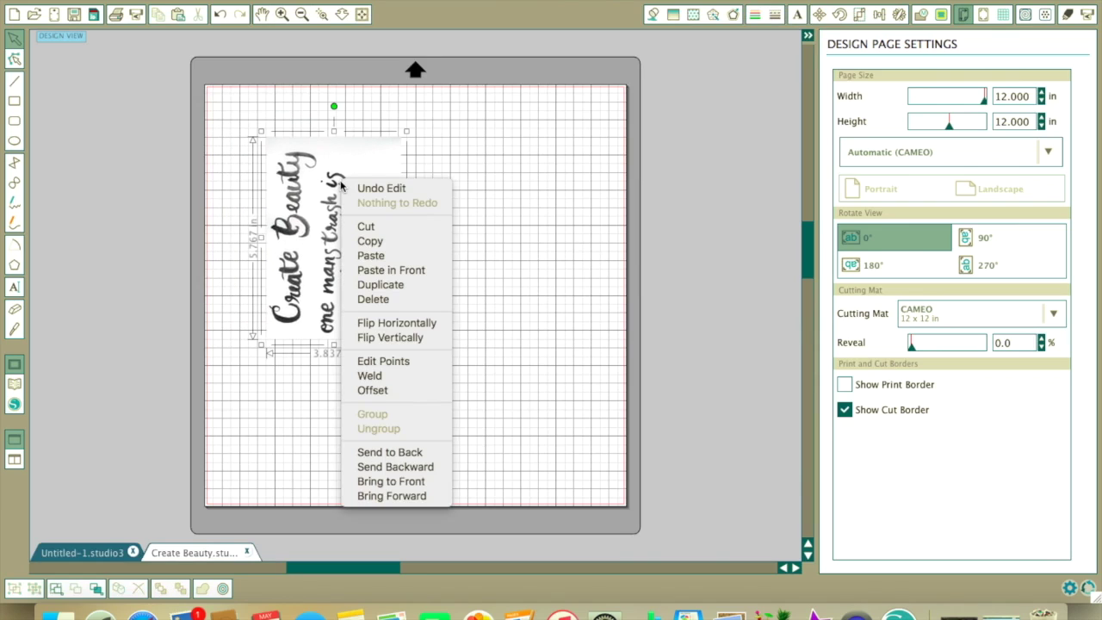
pyautogui.click(415, 324)
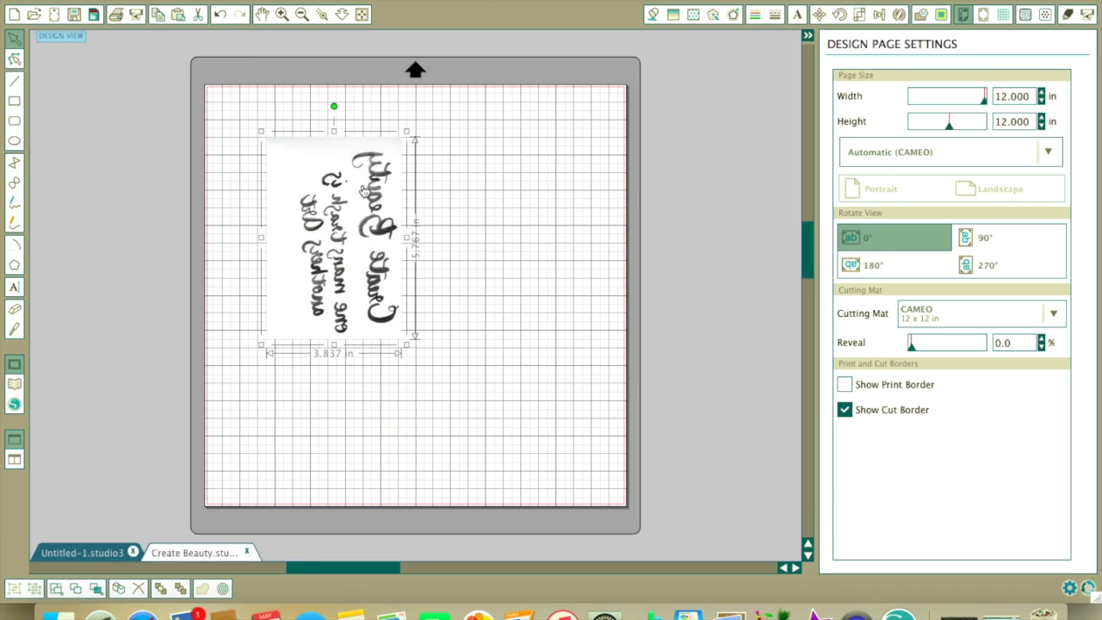
pyautogui.rightClick(350, 181)
pyautogui.click(409, 328)
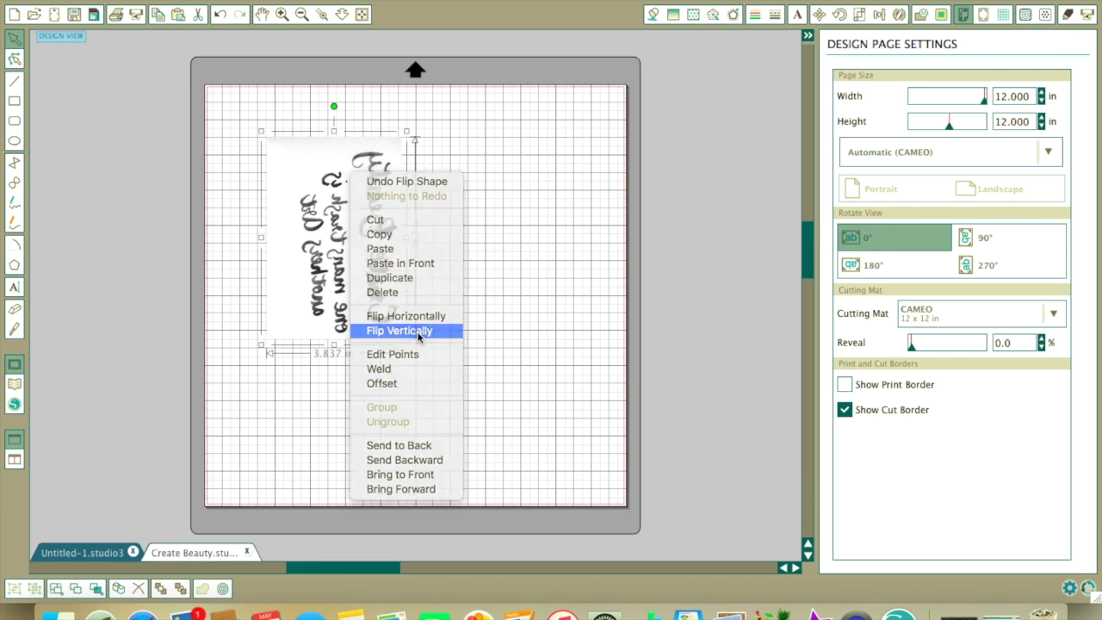
pyautogui.rightClick(362, 221)
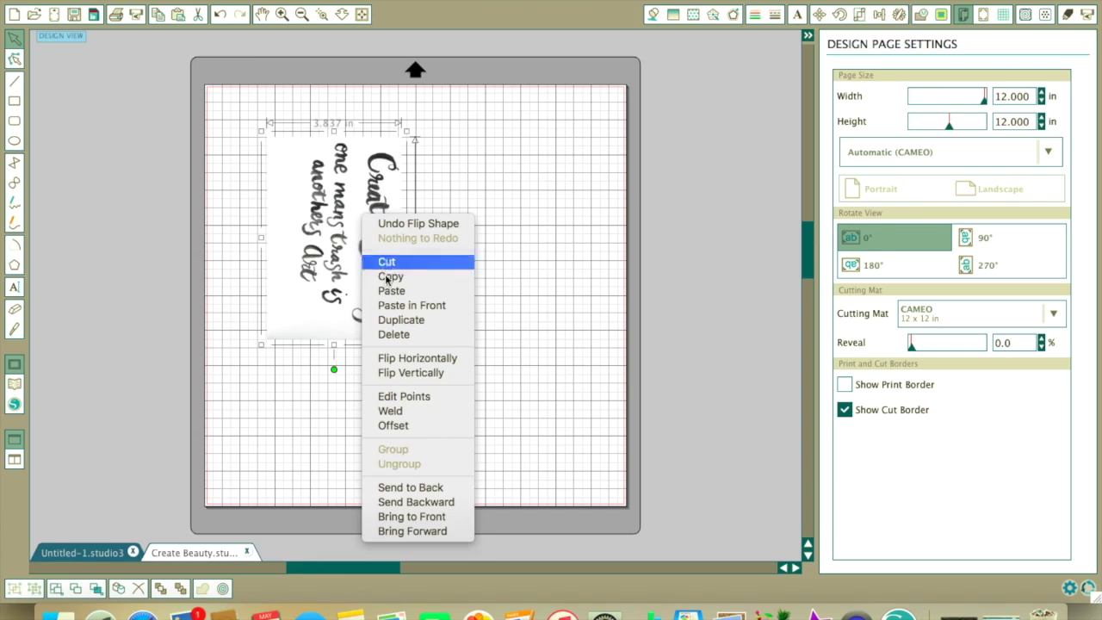
pyautogui.click(523, 208)
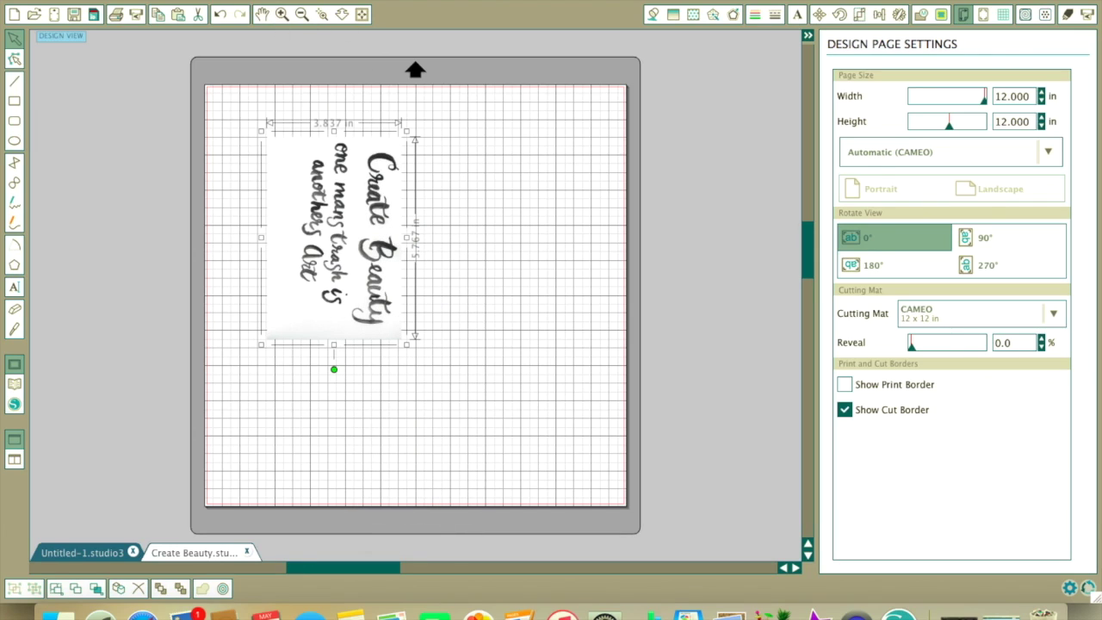
# Step: Rotate the lettering image to 90° so the text reads horizontally, and place it near the upper middle of the page
pyautogui.click(839, 15)
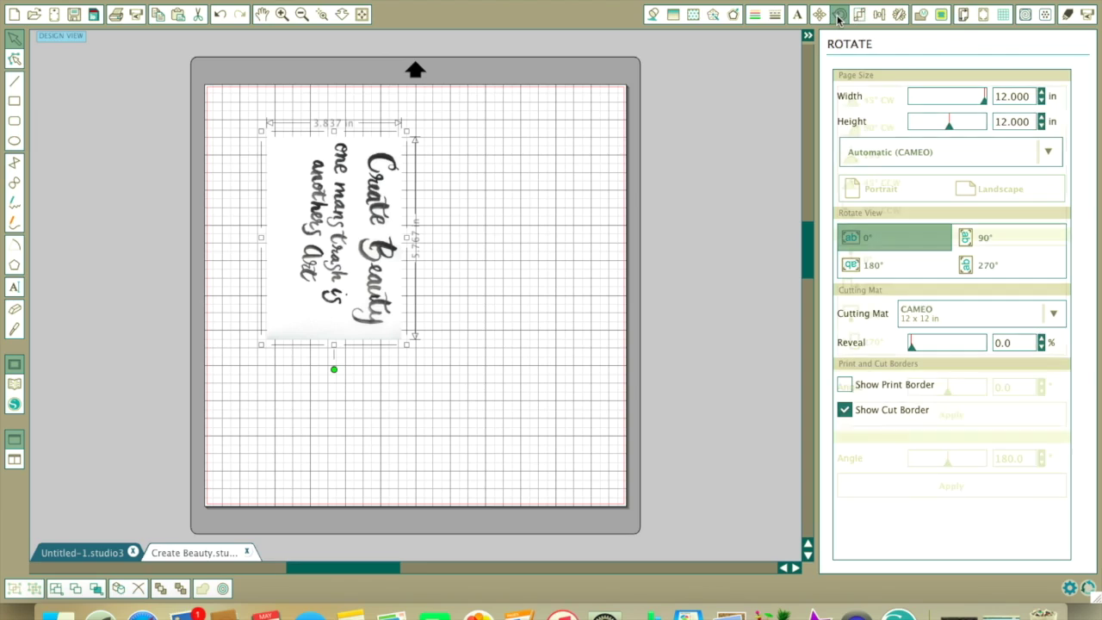
pyautogui.click(855, 130)
pyautogui.click(855, 130)
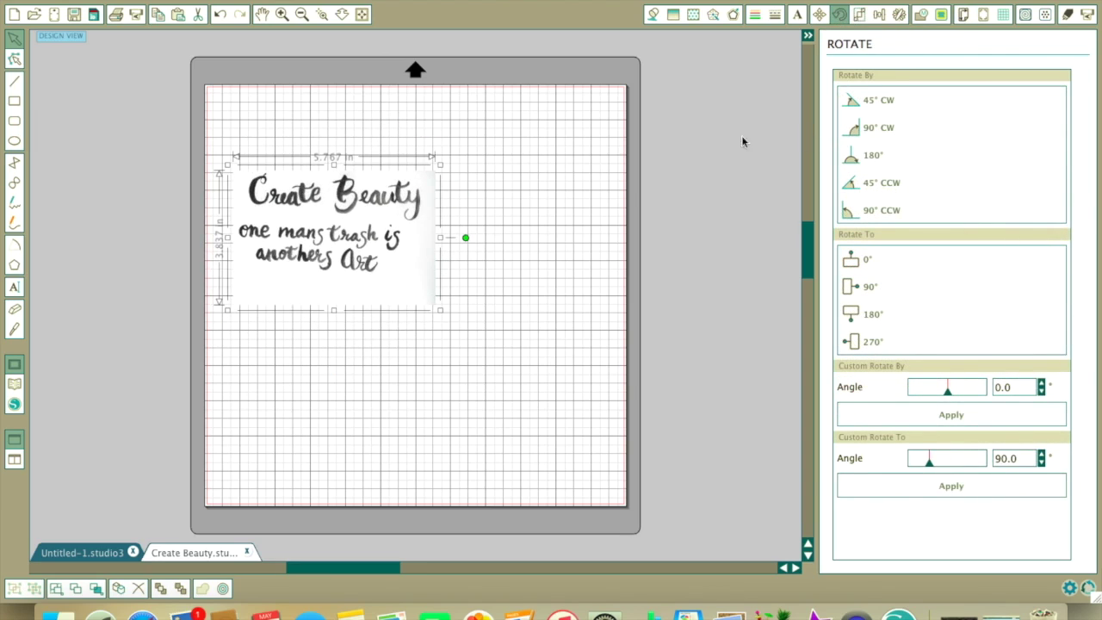
pyautogui.moveTo(398, 224); pyautogui.dragTo(527, 189)
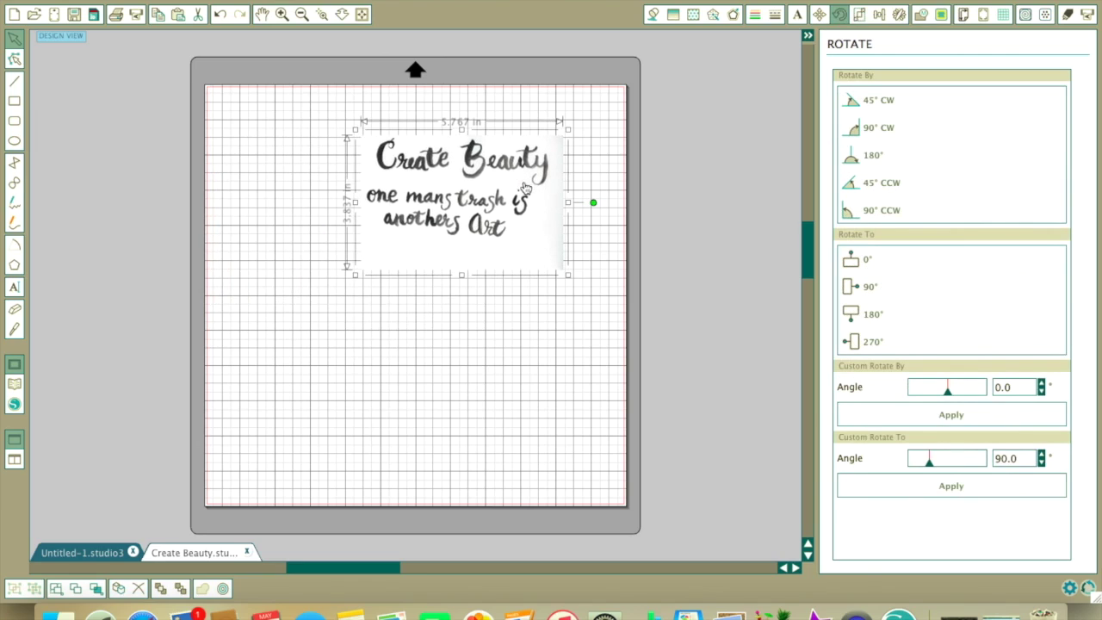
pyautogui.click(751, 76)
pyautogui.moveTo(433, 160); pyautogui.dragTo(379, 160)
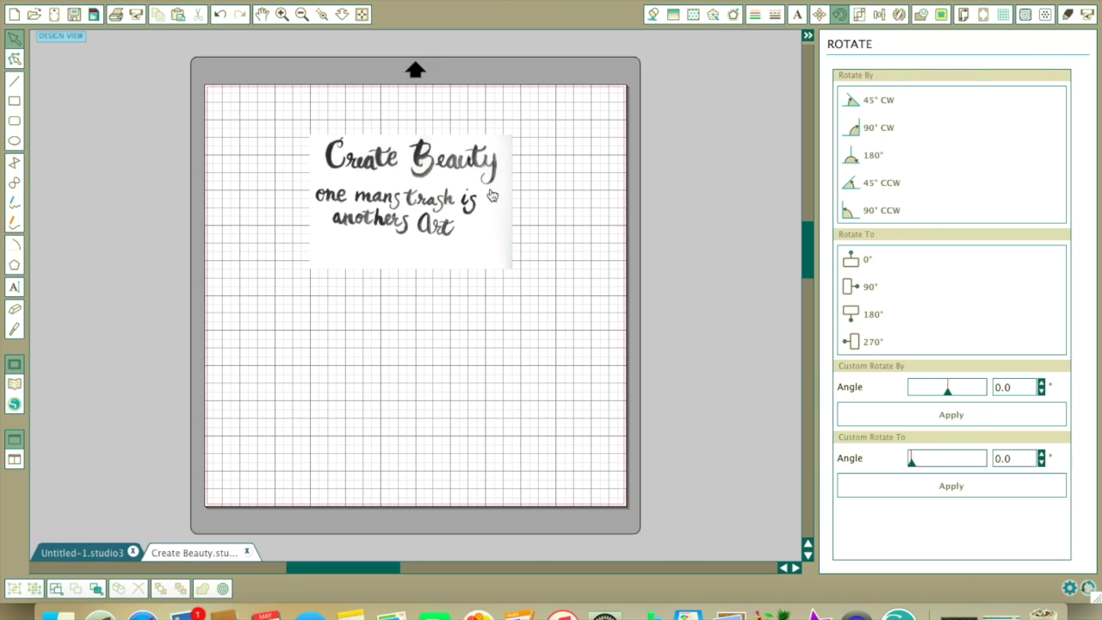
# Step: Select a trace area around only the words "Create Beauty" in the image
pyautogui.click(942, 15)
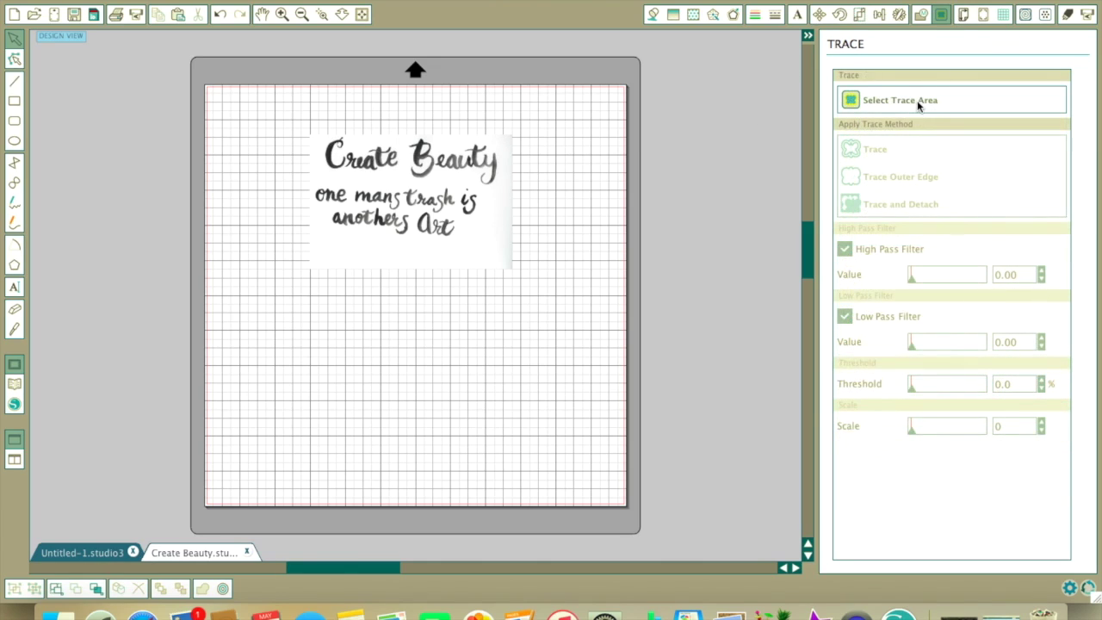
pyautogui.click(918, 100)
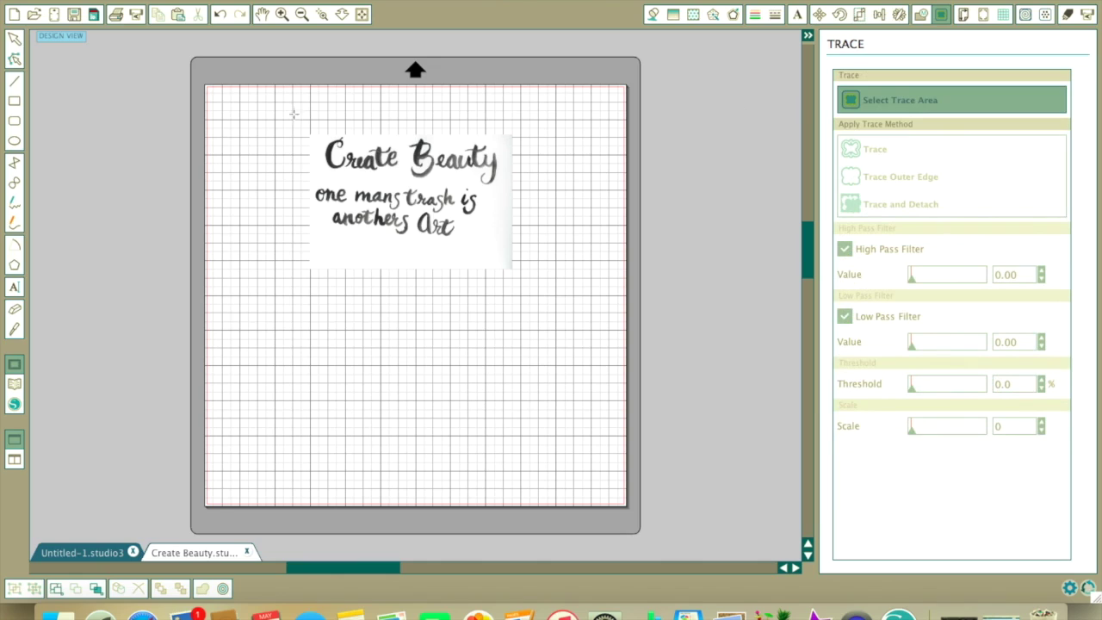
pyautogui.moveTo(312, 136)
pyautogui.mouseDown()
pyautogui.moveTo(355, 176)
pyautogui.moveTo(516, 184)
pyautogui.mouseUp()
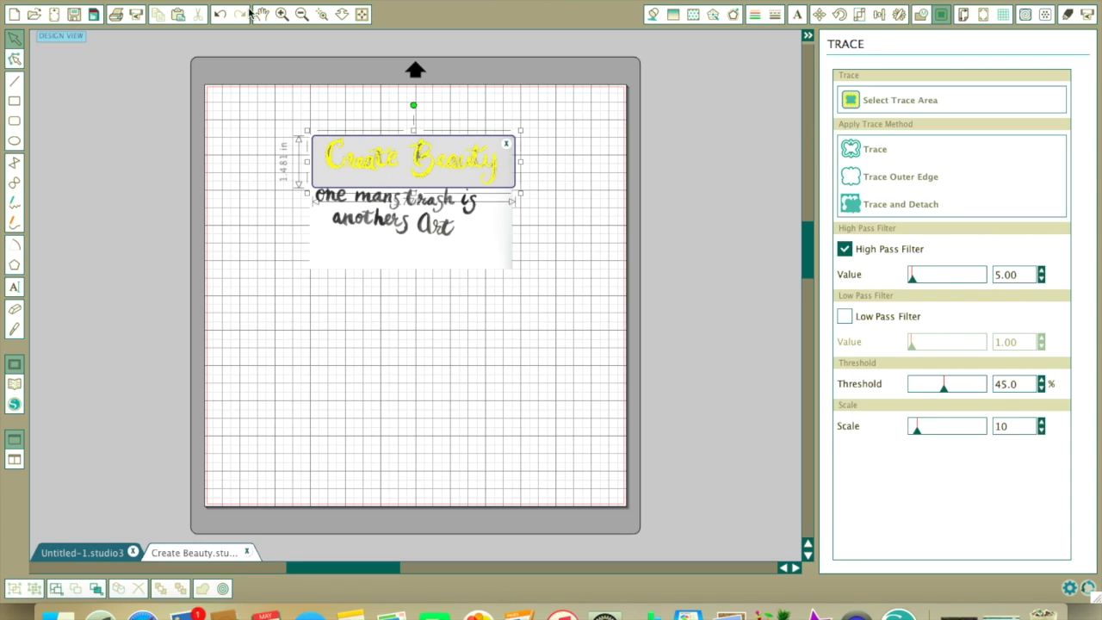
# Step: Set the high pass filter to 104.00 and trace the "Create Beauty" lettering with the standard Trace method
pyautogui.click(281, 14)
pyautogui.scroll(5, 729, 170)
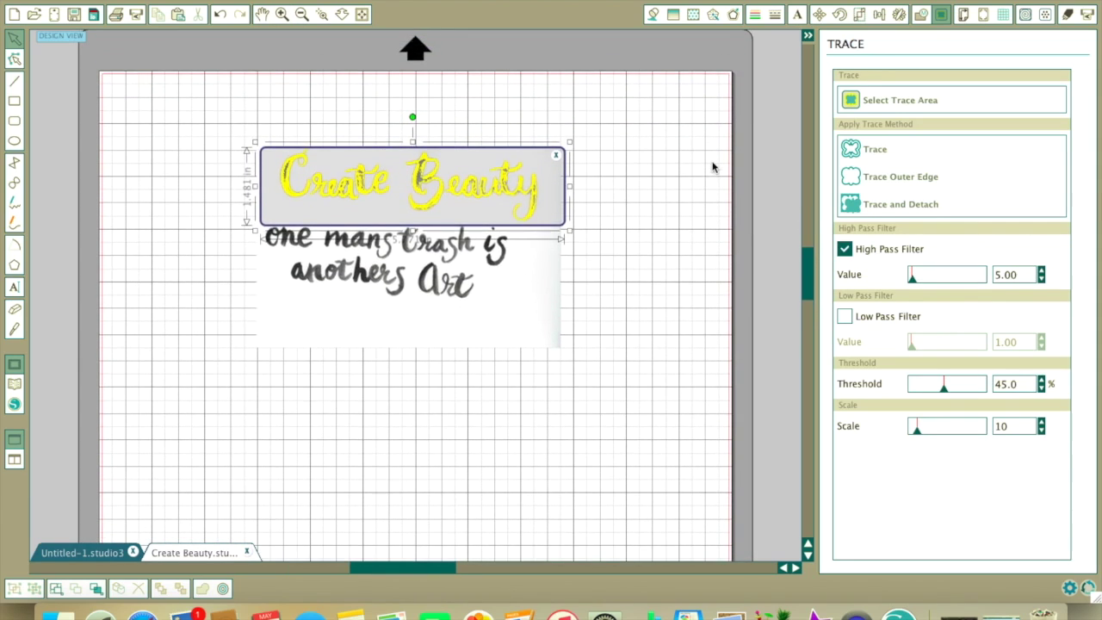
pyautogui.click(845, 249)
pyautogui.click(845, 249)
pyautogui.moveTo(913, 277); pyautogui.dragTo(937, 282)
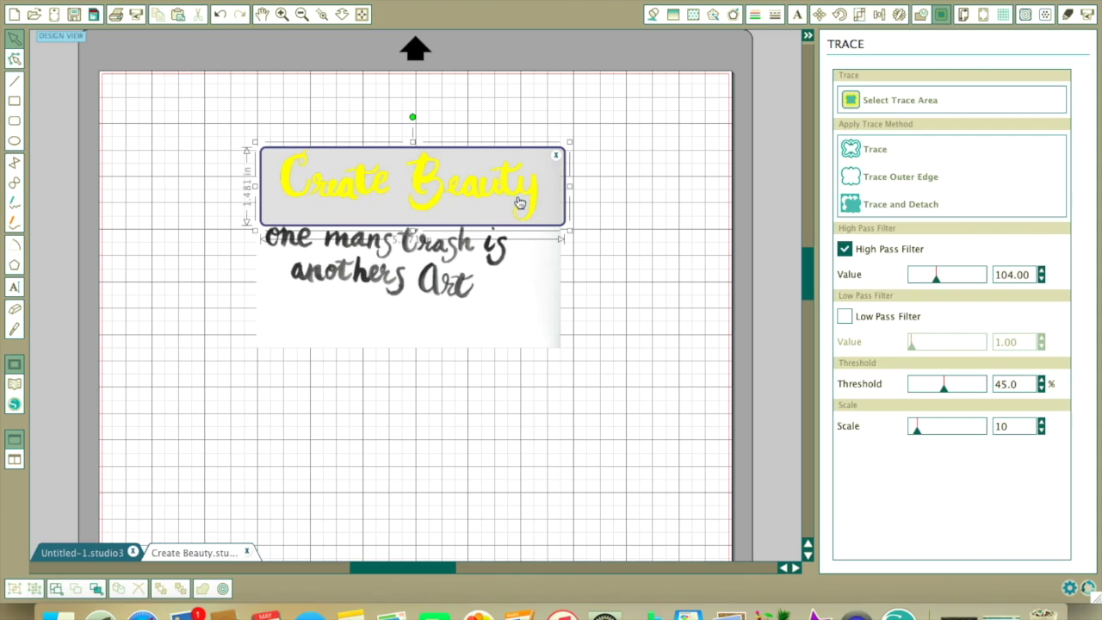
pyautogui.click(857, 153)
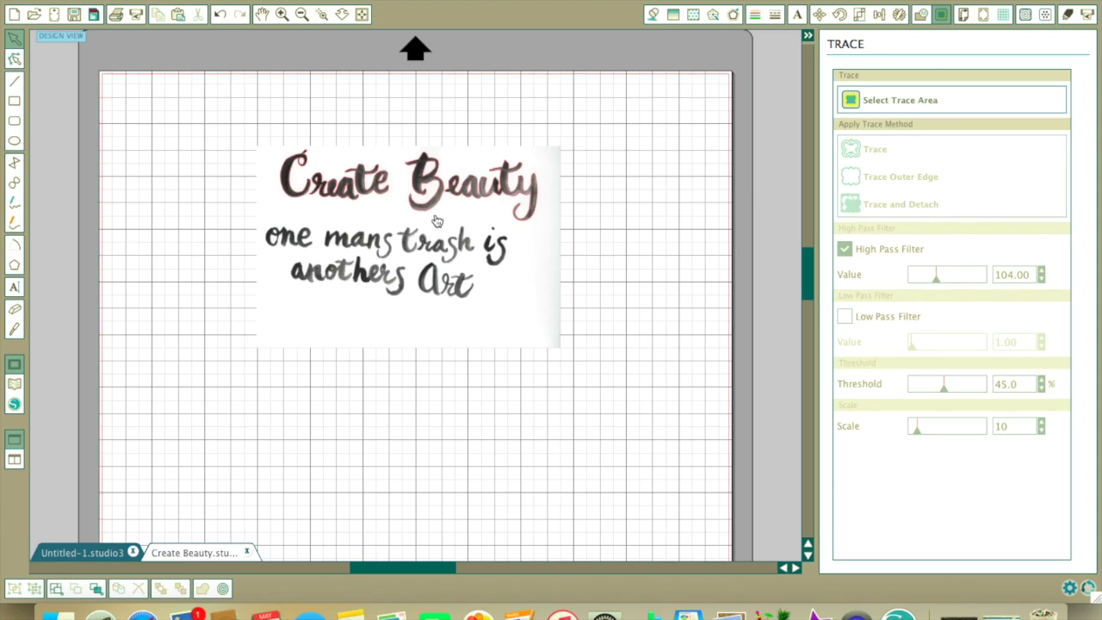
# Step: Move the original lettering image off the traced outline and delete it
pyautogui.moveTo(391, 222); pyautogui.dragTo(603, 347)
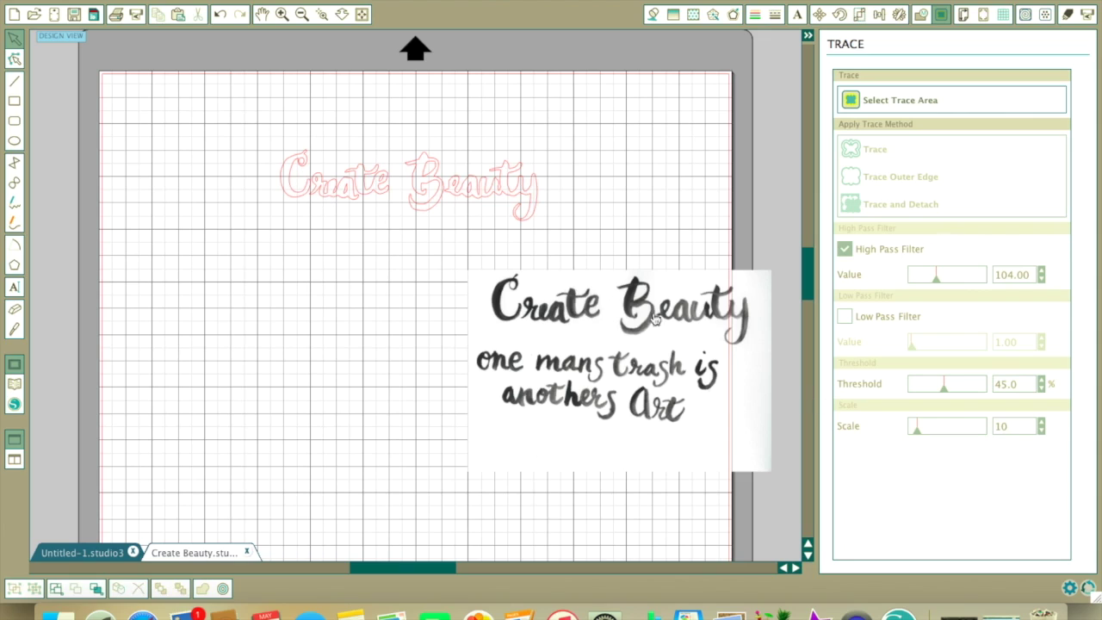
pyautogui.rightClick(626, 321)
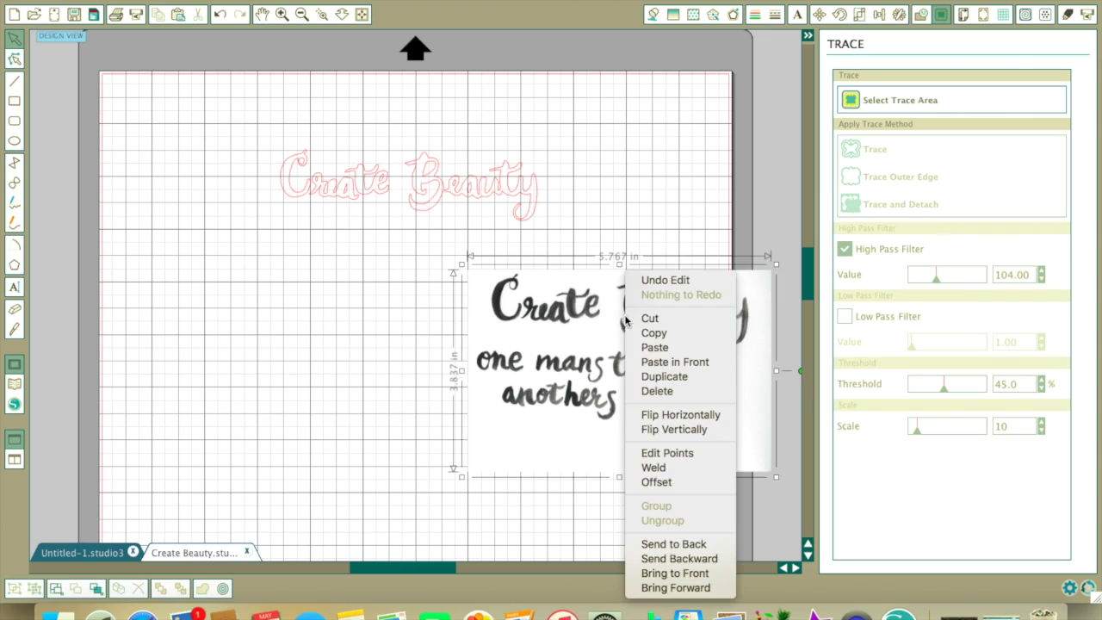
pyautogui.click(654, 391)
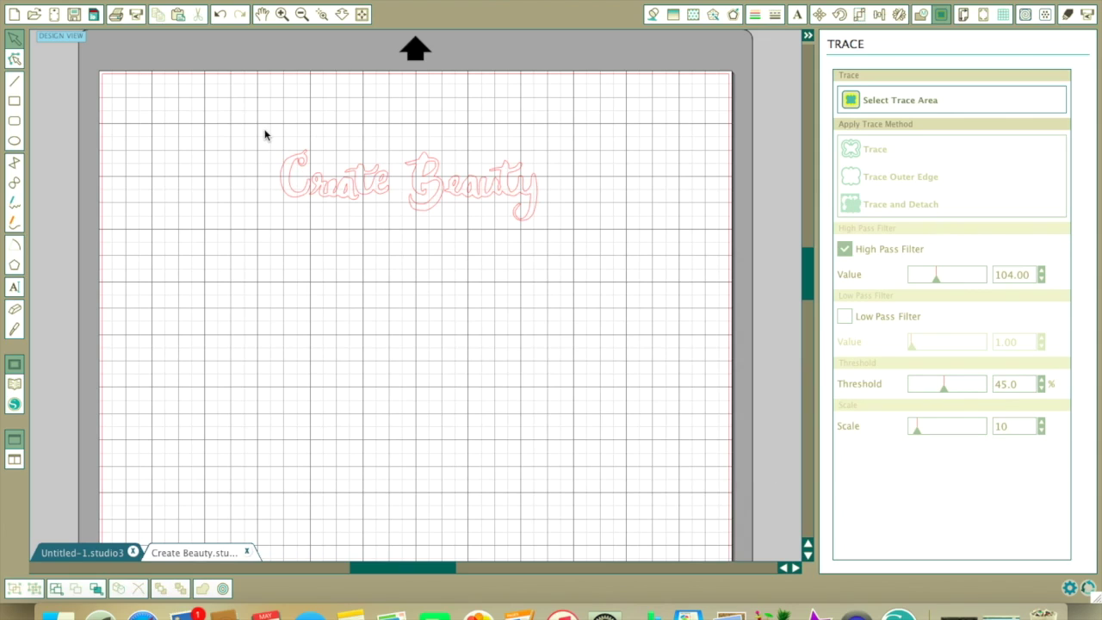
# Step: Enlarge the traced "Create Beauty" outline to about 8.83 in wide and move it toward the page's upper-left corner
pyautogui.moveTo(264, 135); pyautogui.dragTo(404, 256)
pyautogui.moveTo(455, 204); pyautogui.dragTo(426, 213)
pyautogui.moveTo(518, 235); pyautogui.dragTo(646, 362)
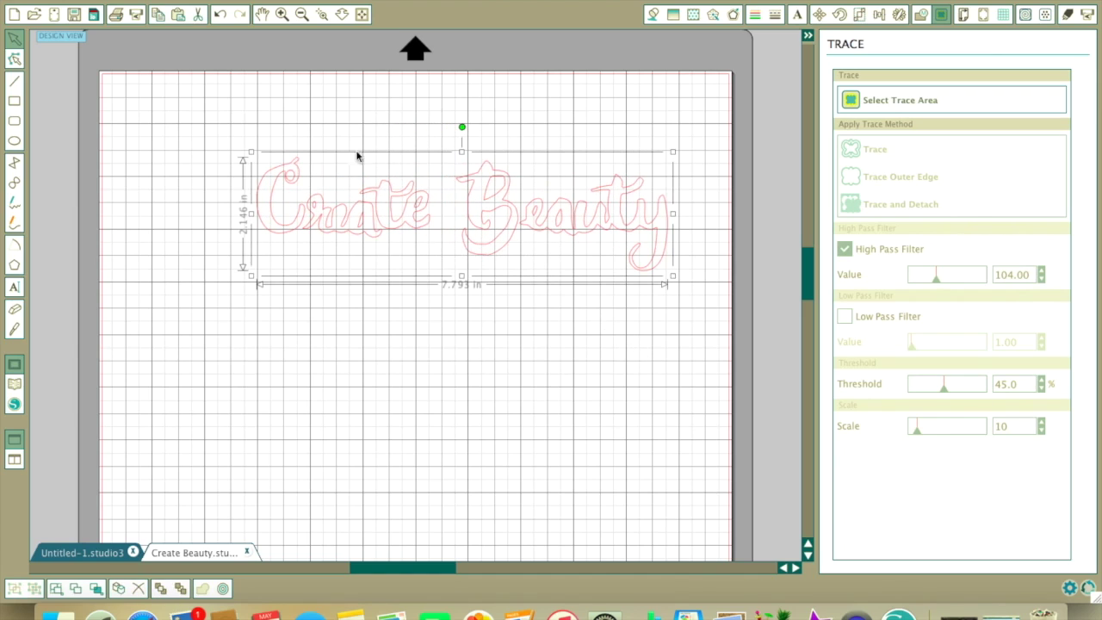
pyautogui.moveTo(251, 152); pyautogui.dragTo(197, 129)
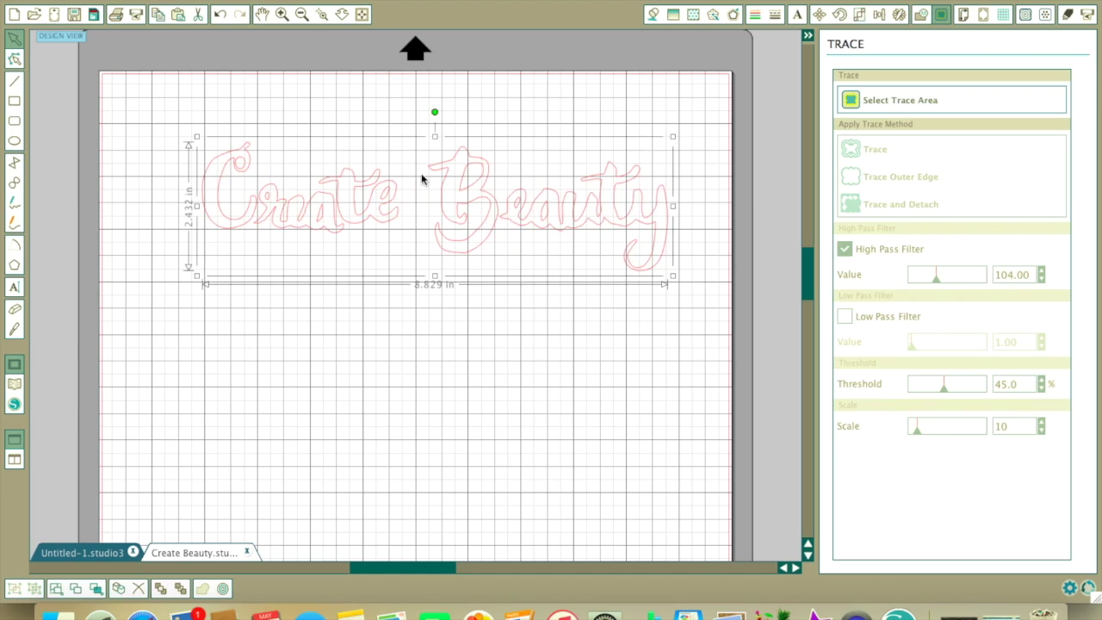
pyautogui.moveTo(415, 173); pyautogui.dragTo(388, 157)
pyautogui.moveTo(456, 204); pyautogui.dragTo(416, 155)
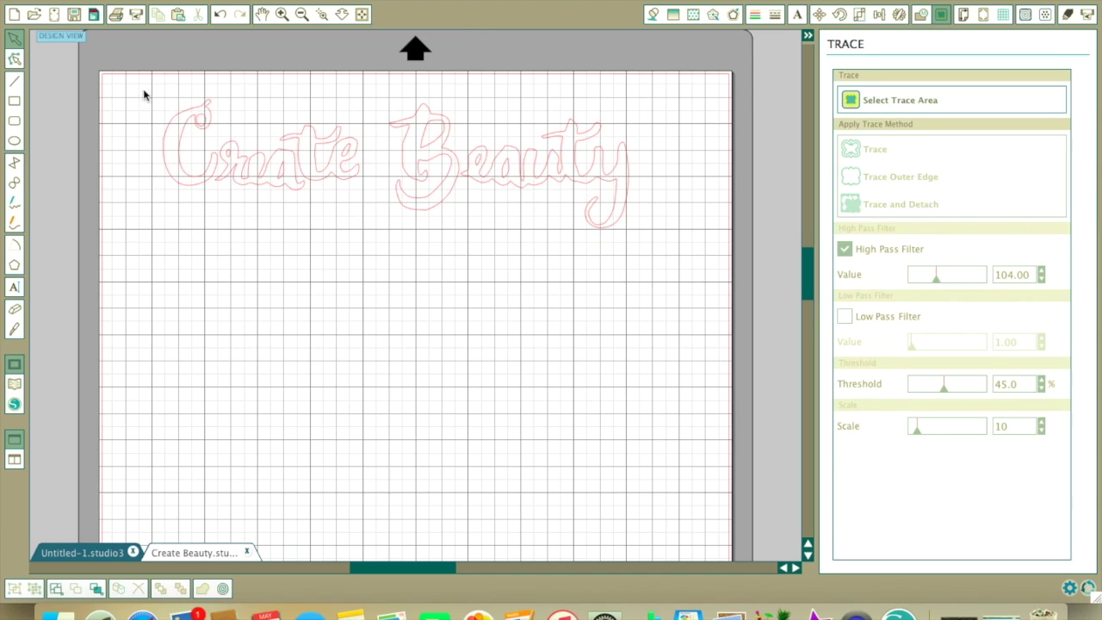
# Step: Enlarge the traced outline to about 10.74 in wide and 3.05 in high near the page's upper edge
pyautogui.moveTo(143, 88); pyautogui.dragTo(246, 163)
pyautogui.moveTo(634, 235); pyautogui.dragTo(680, 258)
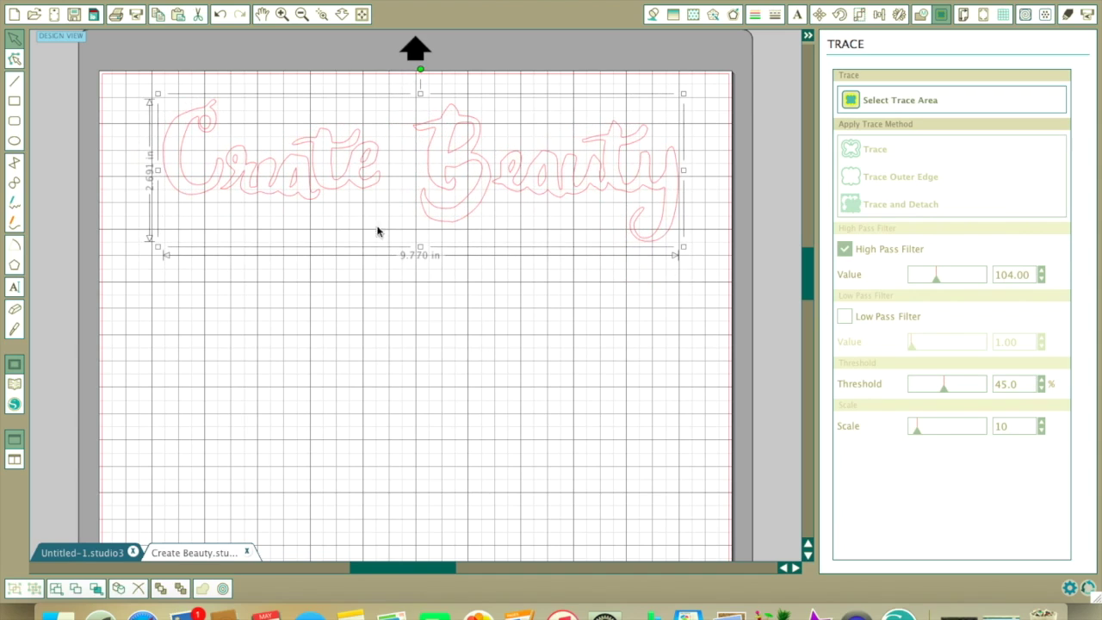
pyautogui.moveTo(158, 247); pyautogui.dragTo(116, 285)
pyautogui.moveTo(394, 92); pyautogui.dragTo(394, 88)
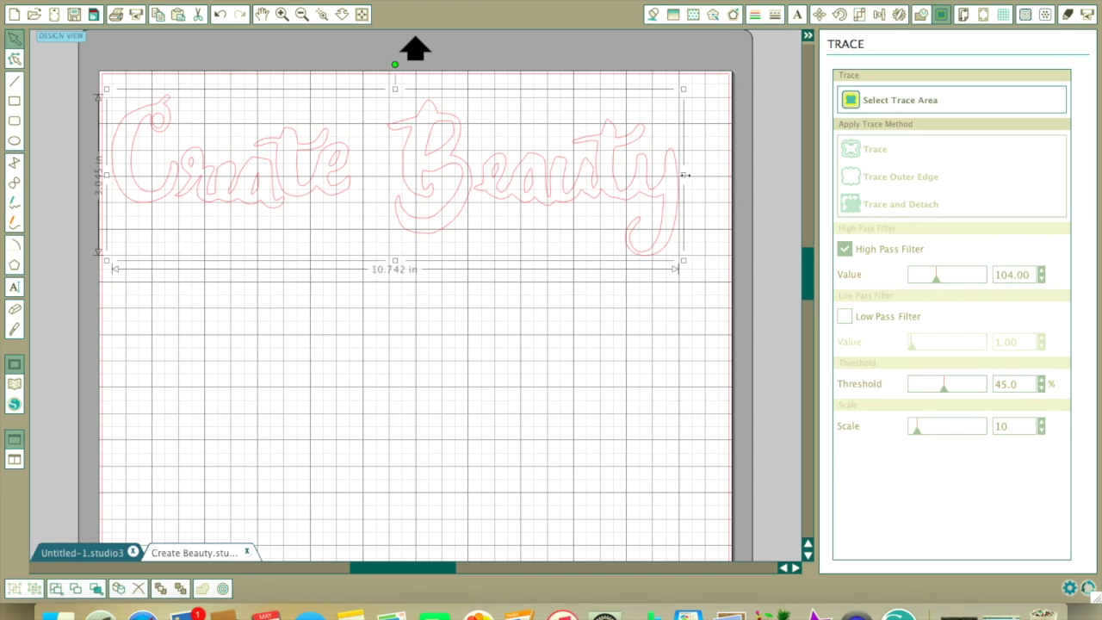
# Step: Stretch the traced outline to about 11.41 in wide and 3.4 in high to fill the page's width
pyautogui.moveTo(683, 175); pyautogui.dragTo(718, 174)
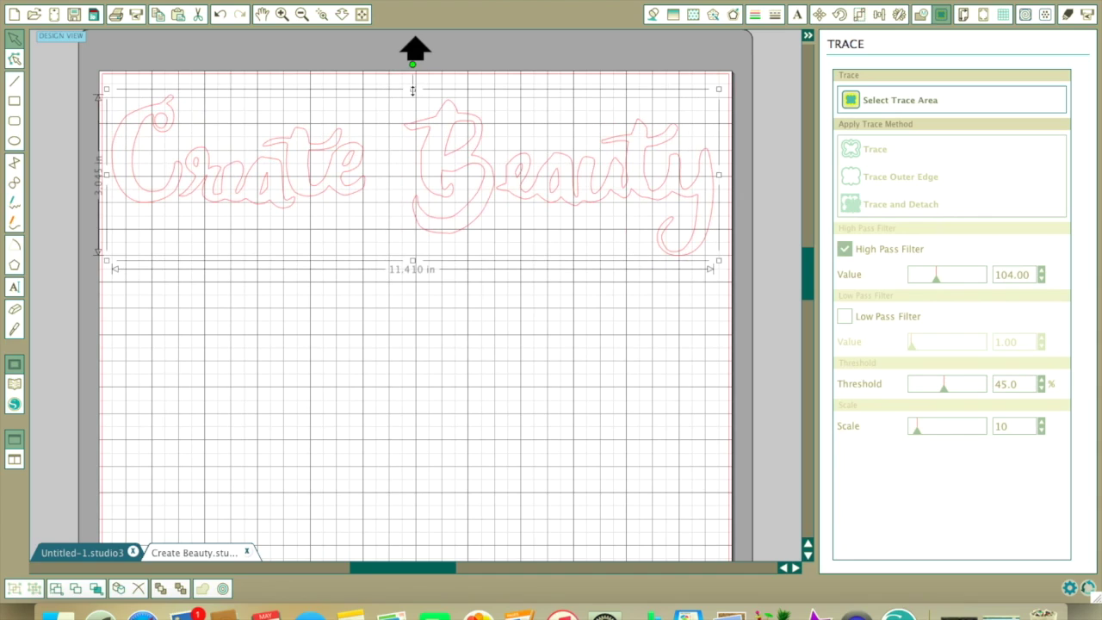
pyautogui.moveTo(413, 90); pyautogui.dragTo(412, 78)
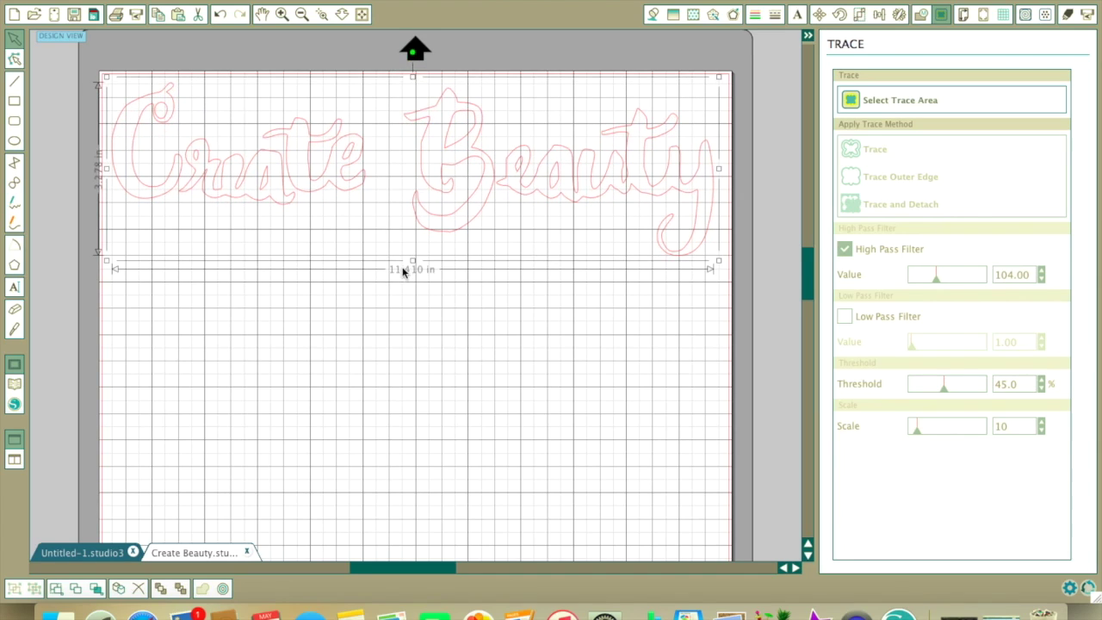
pyautogui.click(379, 242)
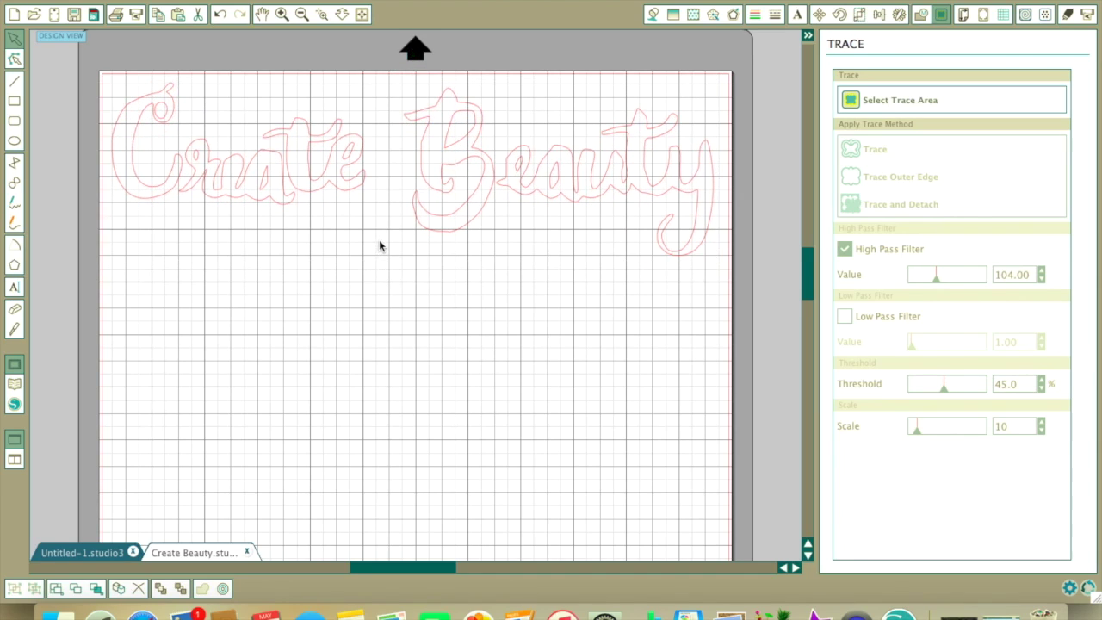
pyautogui.click(411, 201)
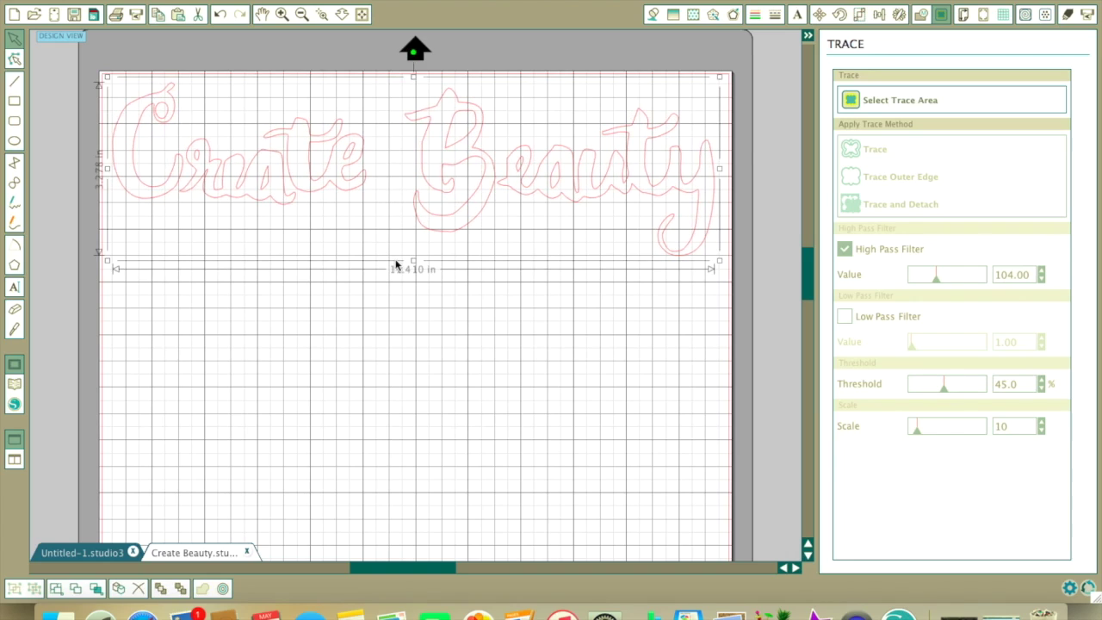
pyautogui.moveTo(414, 262); pyautogui.dragTo(413, 270)
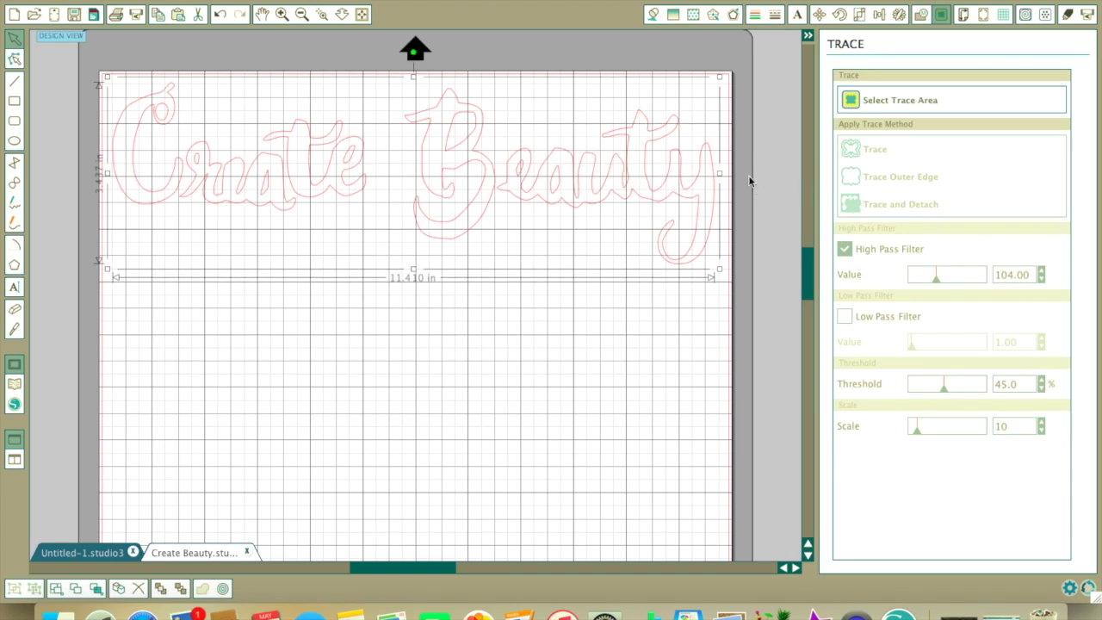
# Step: Stretch the traced "Create Beauty" outline to about 11.53 in wide and shift it slightly toward the page's left edge
pyautogui.moveTo(722, 173); pyautogui.dragTo(728, 174)
pyautogui.click(303, 157)
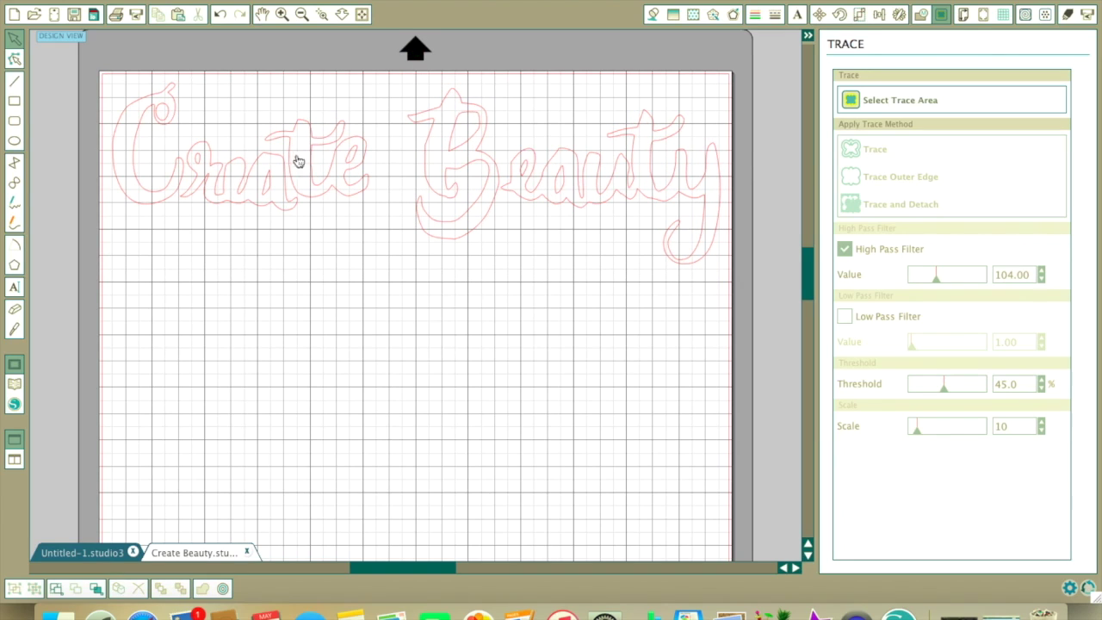
pyautogui.click(364, 175)
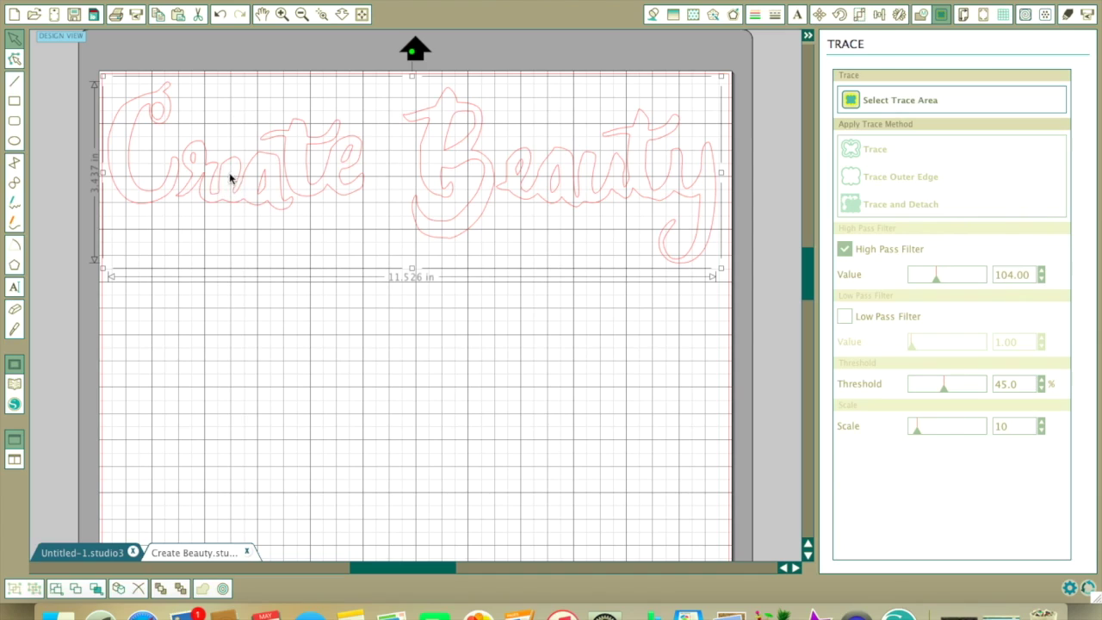
pyautogui.click(13, 144)
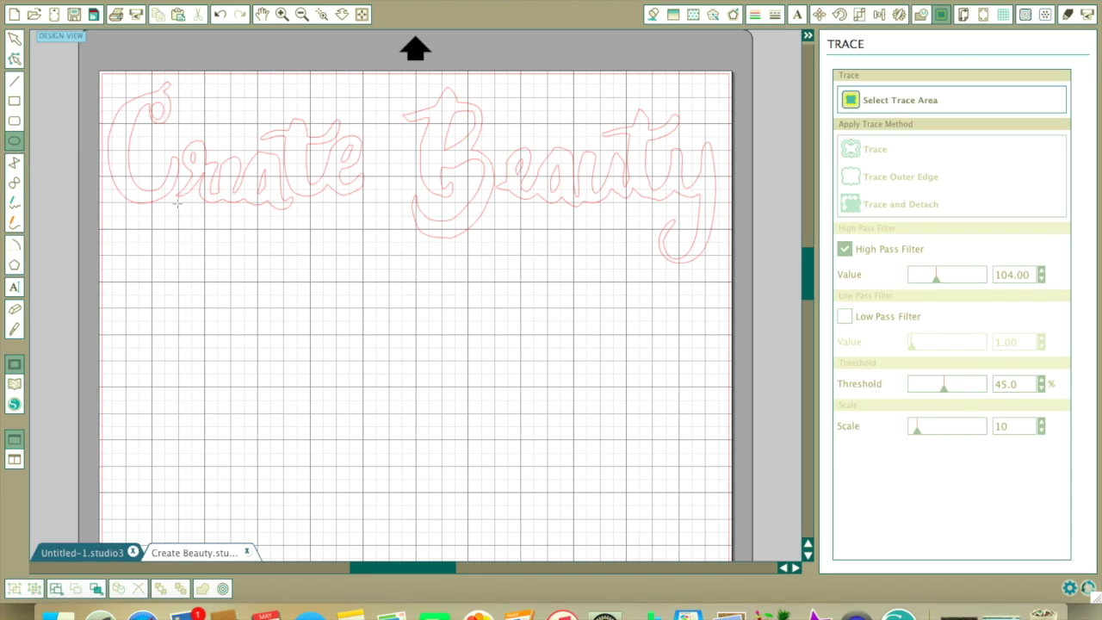
pyautogui.moveTo(229, 169)
pyautogui.mouseDown()
pyautogui.moveTo(238, 258)
pyautogui.moveTo(224, 181)
pyautogui.mouseUp()
pyautogui.moveTo(788, 58)
pyautogui.mouseDown()
pyautogui.moveTo(86, 539)
pyautogui.moveTo(181, 241)
pyautogui.moveTo(548, 41)
pyautogui.moveTo(788, 59)
pyautogui.mouseUp()
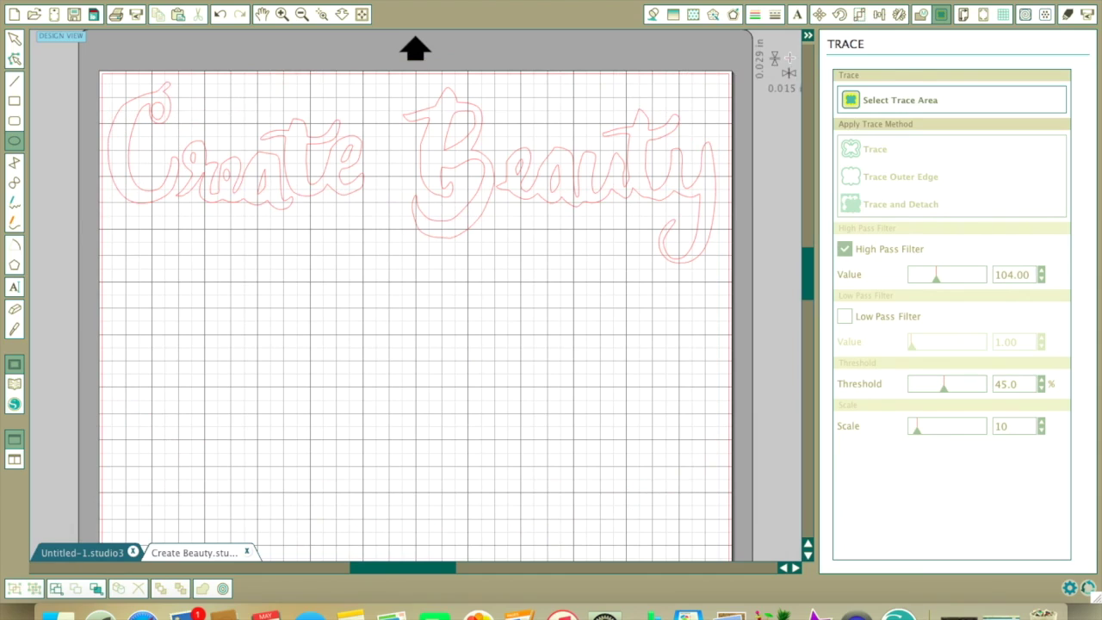
pyautogui.rightClick(795, 86)
pyautogui.click(802, 66)
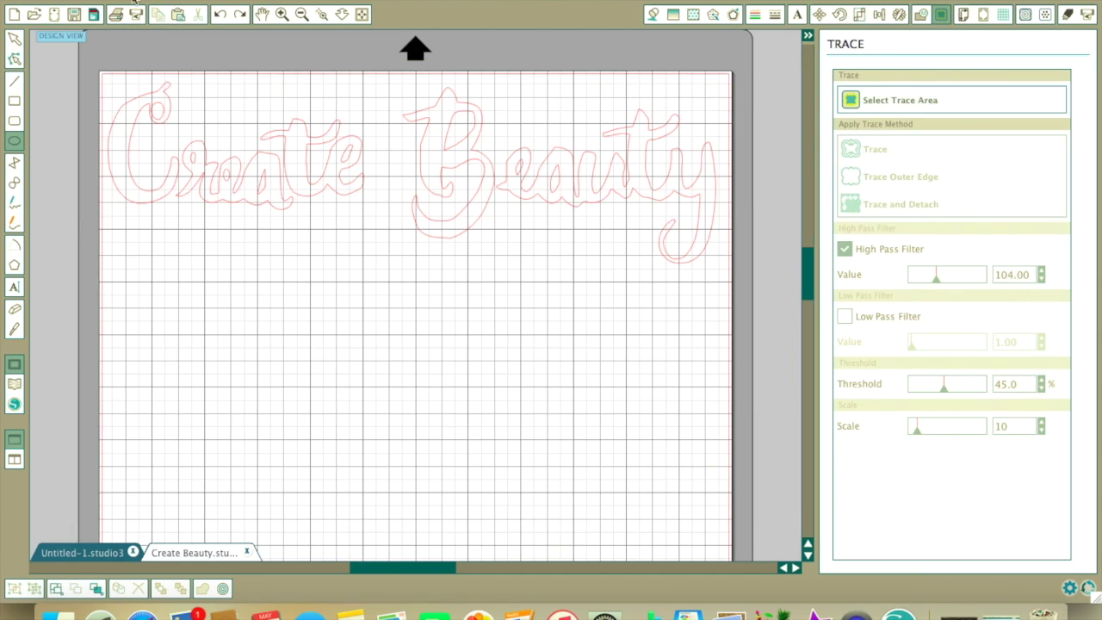
# Step: Open the image file One Mans trash with lilac.png from the Cut files folder
pyautogui.click(163, 0)
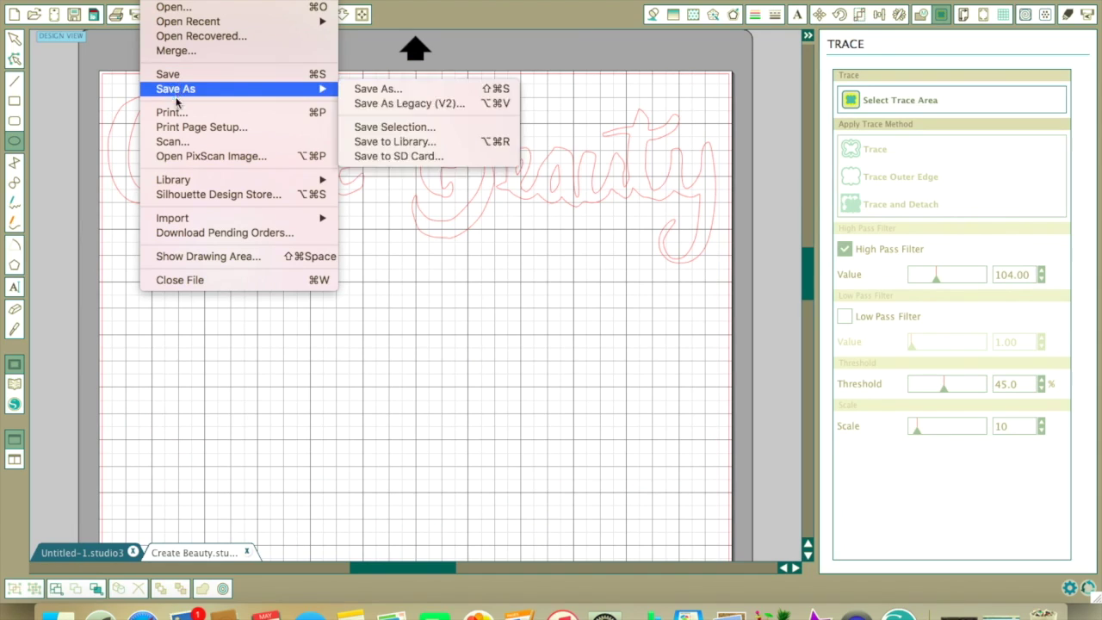
pyautogui.click(173, 7)
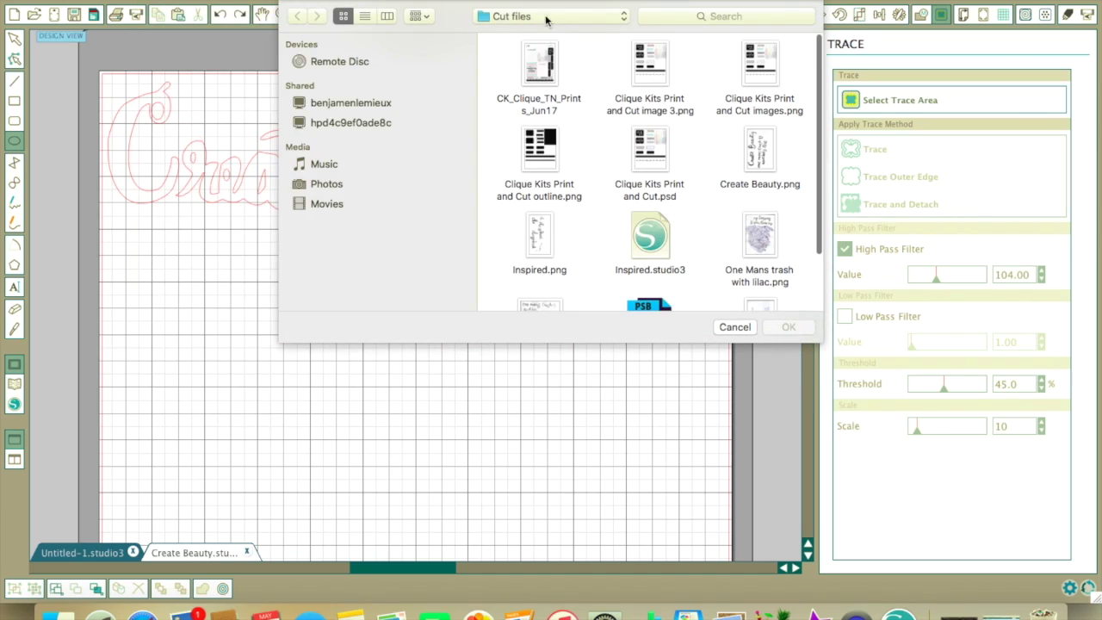
pyautogui.click(766, 245)
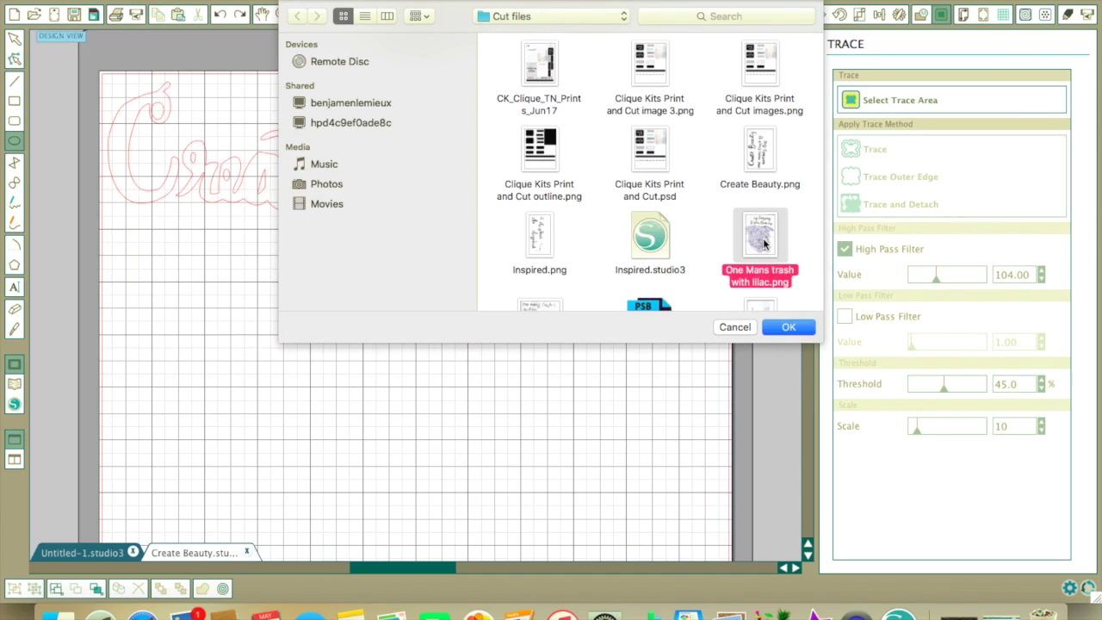
pyautogui.click(789, 326)
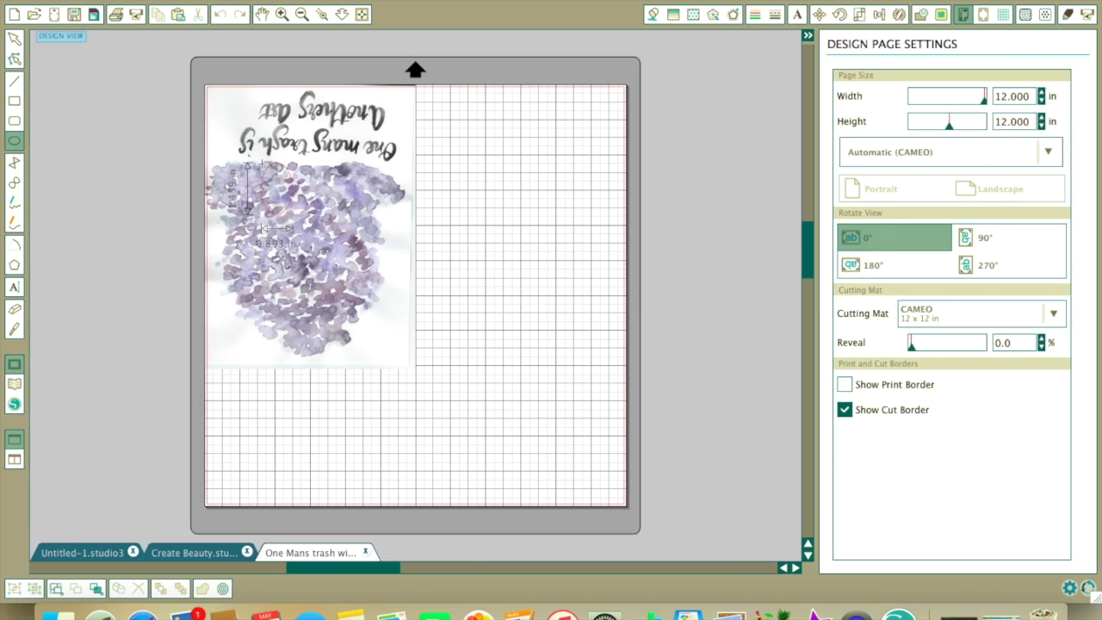
pyautogui.rightClick(293, 216)
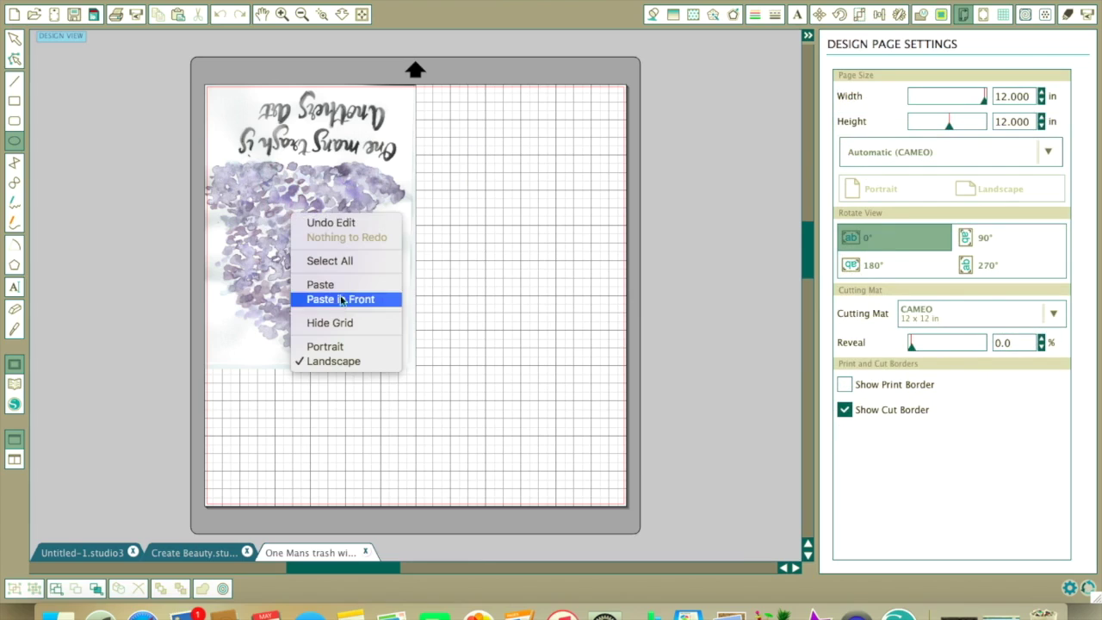
pyautogui.click(315, 221)
pyautogui.moveTo(106, 114); pyautogui.dragTo(1, 131)
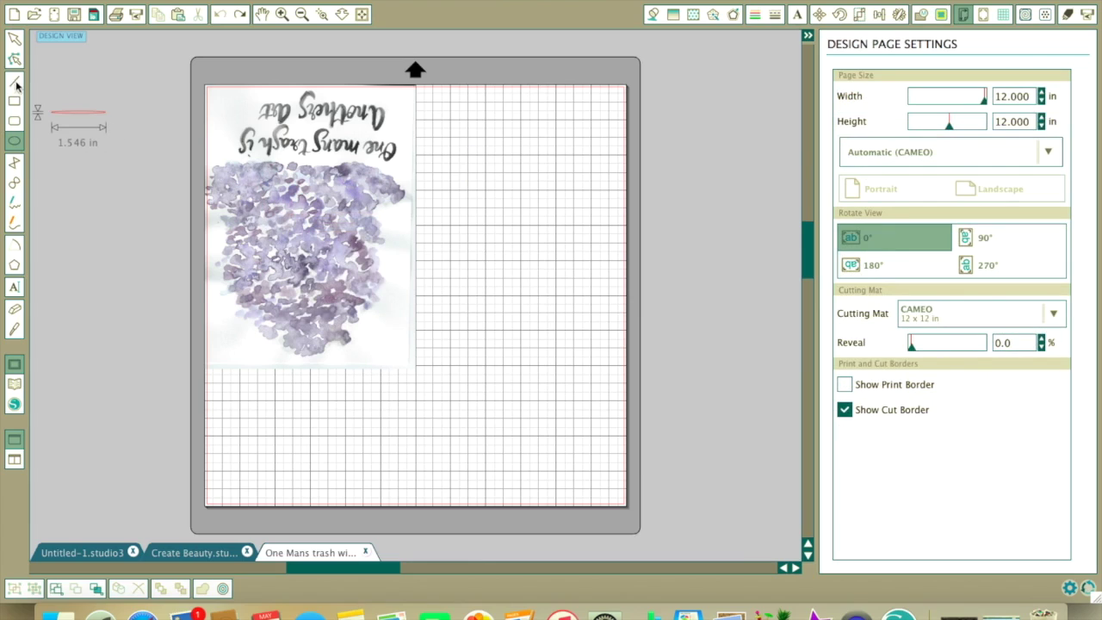
pyautogui.click(15, 38)
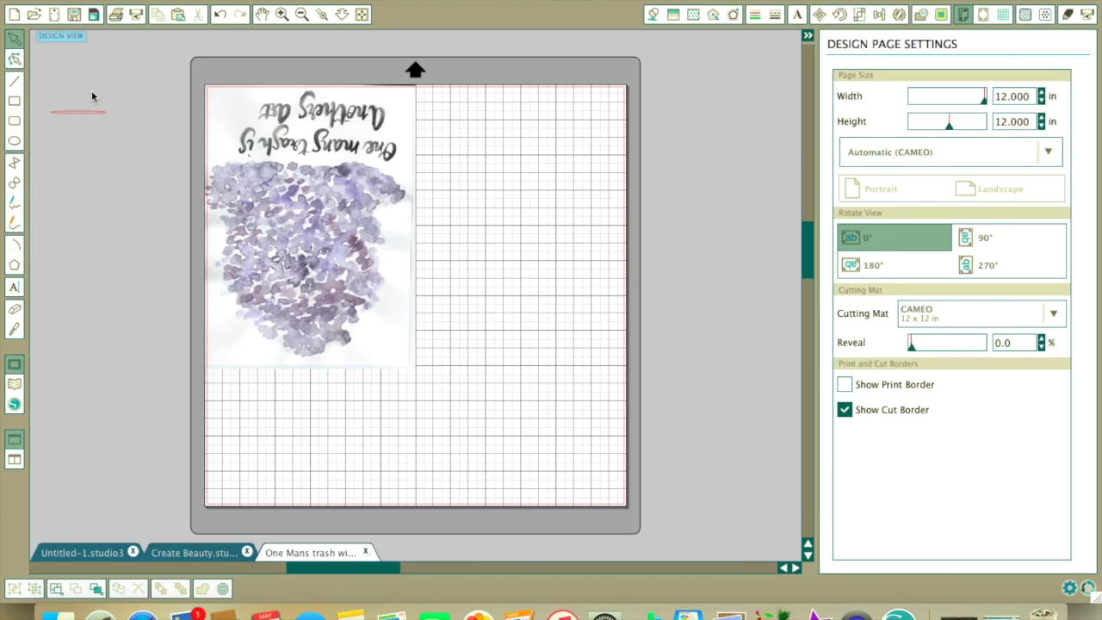
pyautogui.rightClick(101, 112)
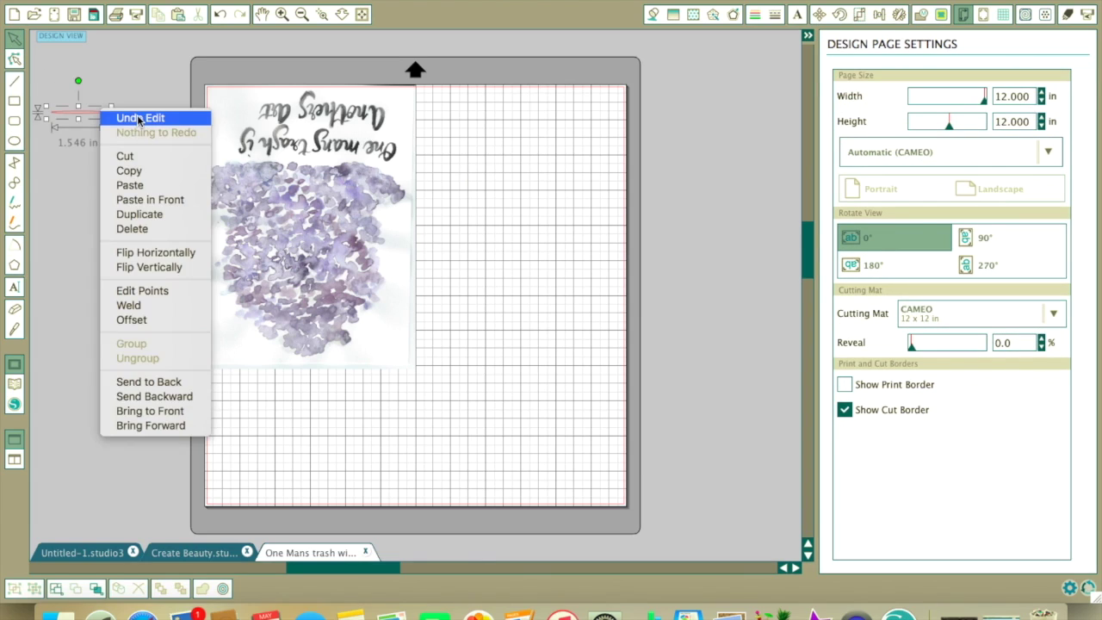
pyautogui.press('Escape')
pyautogui.press('Delete')
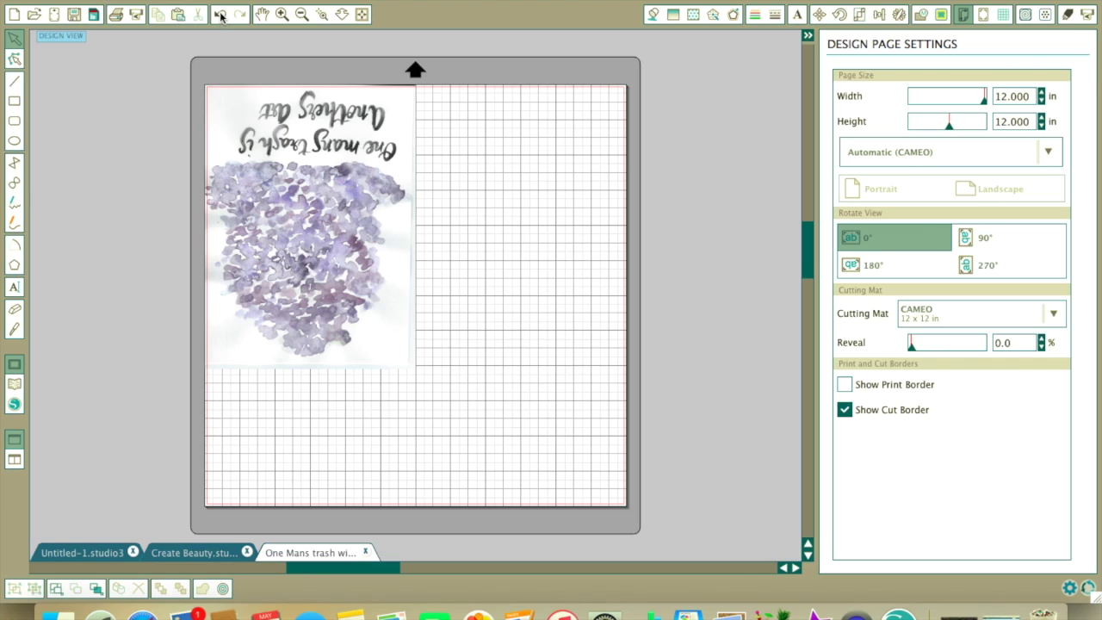
# Step: Rotate the lilac image by 90° clockwise twice and move it to the page's upper-left corner
pyautogui.click(269, 164)
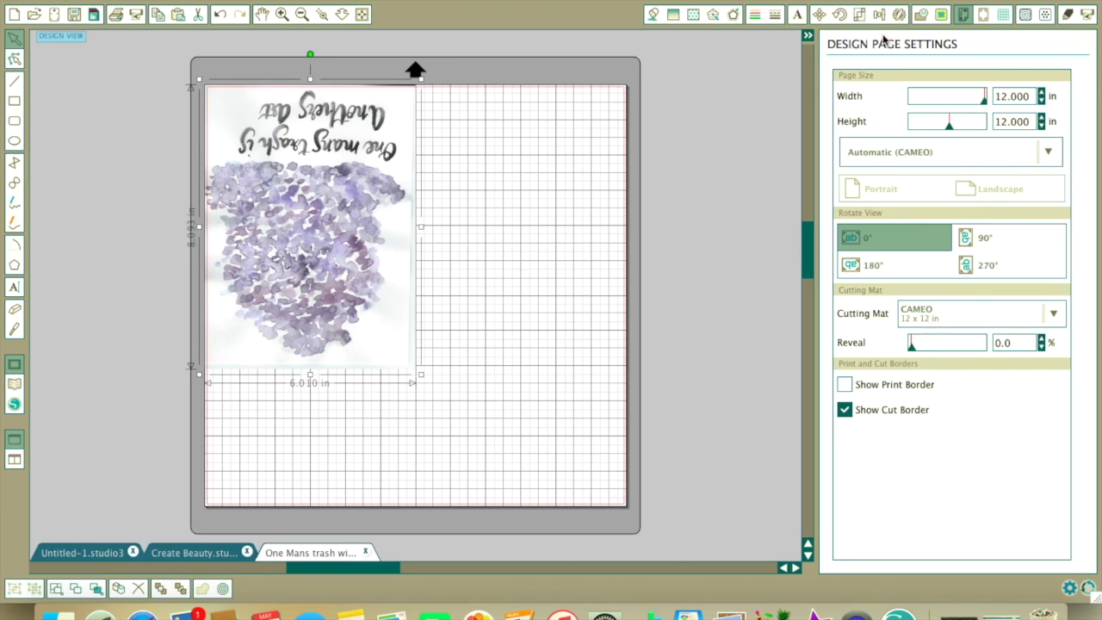
pyautogui.click(840, 16)
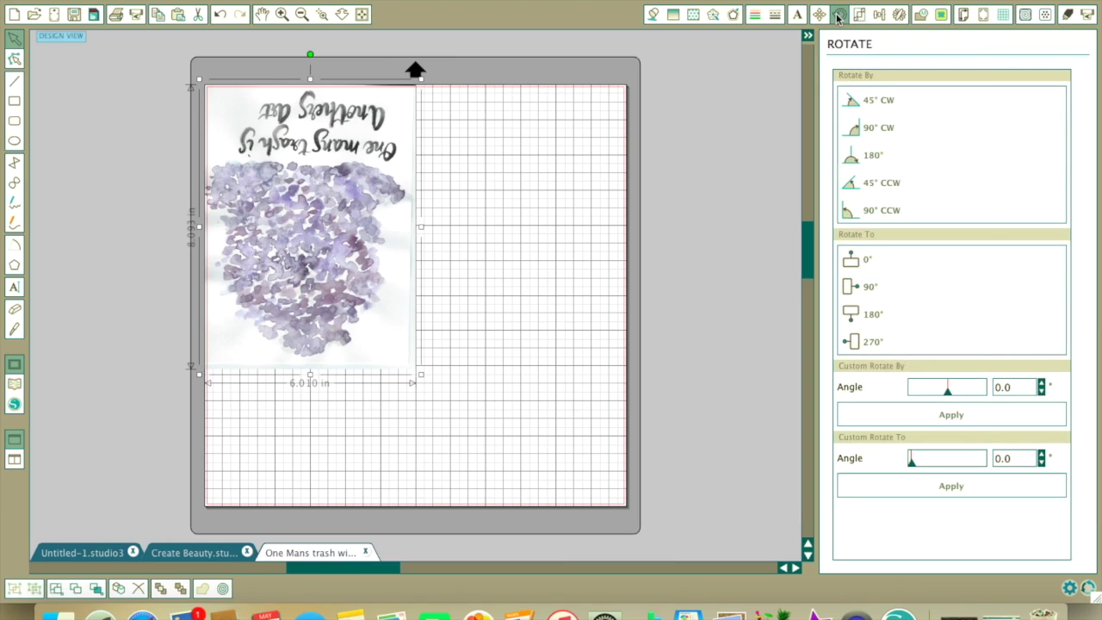
pyautogui.click(878, 128)
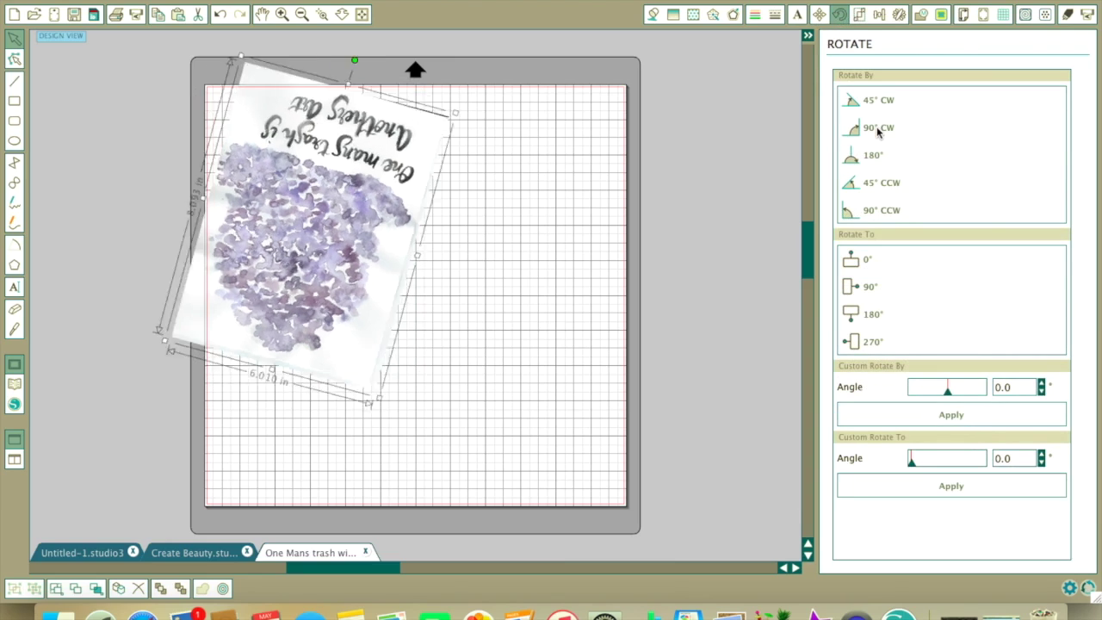
pyautogui.click(878, 129)
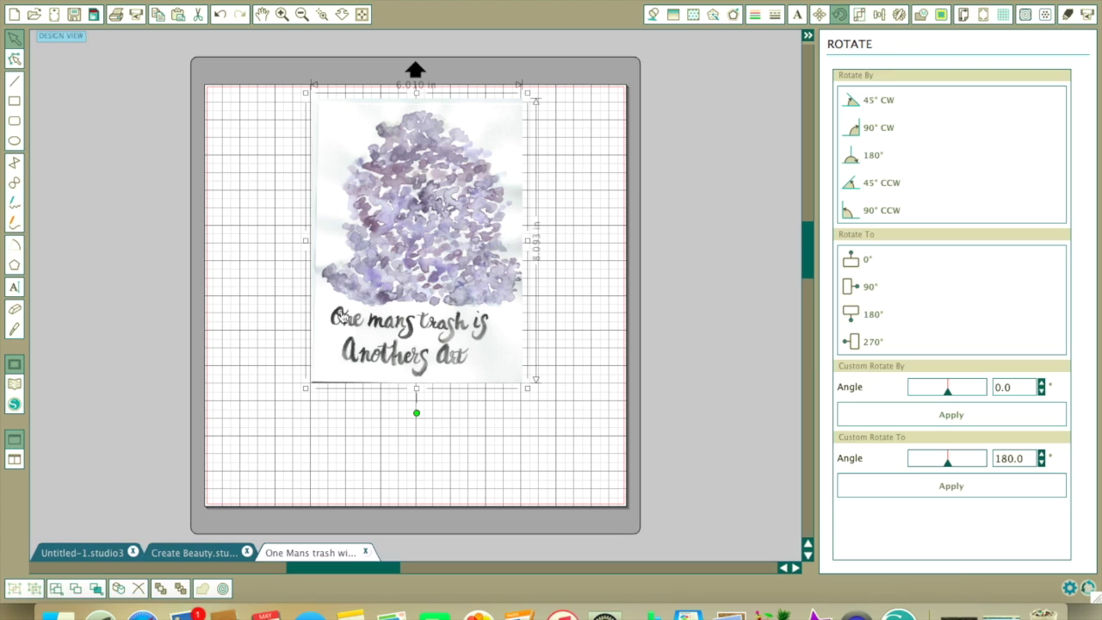
pyautogui.moveTo(343, 317); pyautogui.dragTo(244, 313)
# Step: Open One Mans trash.png from the Cut files folder and move its lettering image right, away from the page's left edge
pyautogui.click(153, 0)
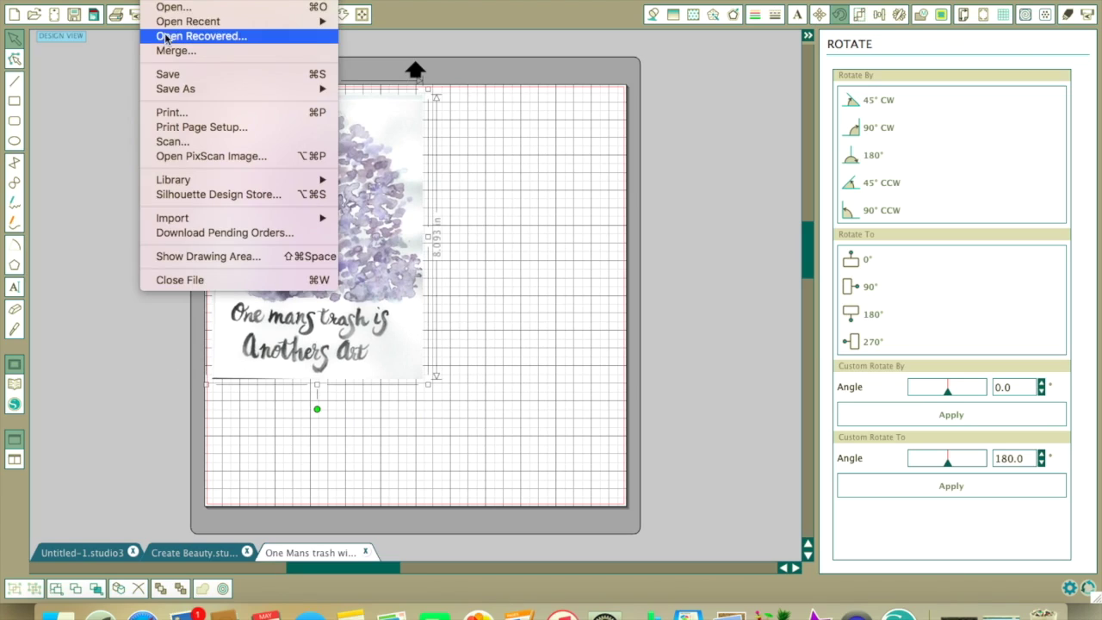
pyautogui.click(165, 7)
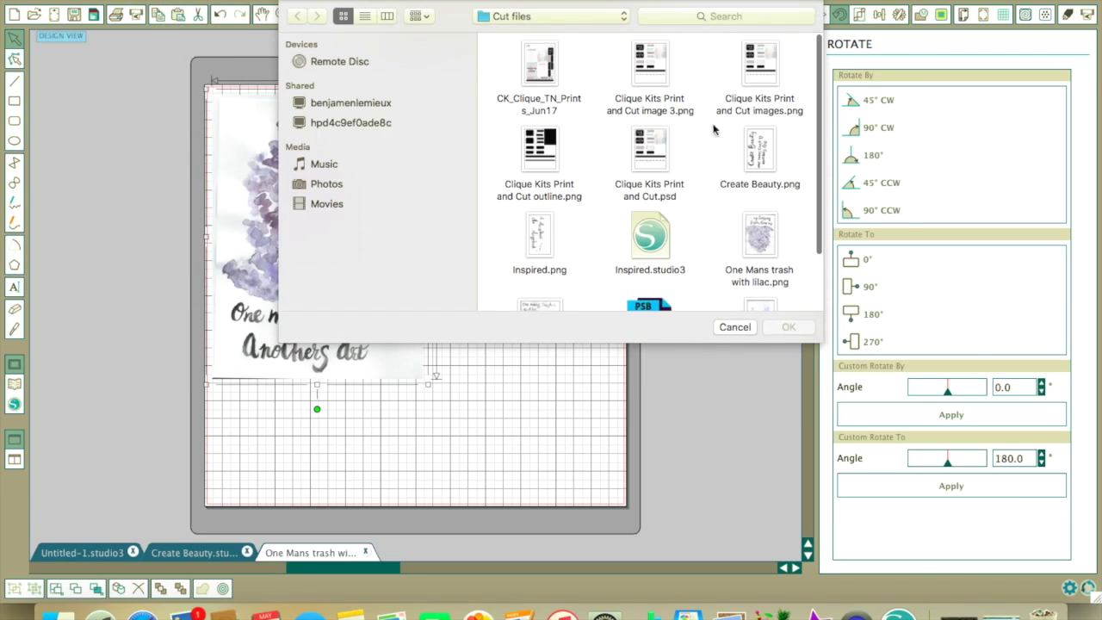
pyautogui.scroll(-2, 708, 263)
pyautogui.scroll(-2, 708, 263)
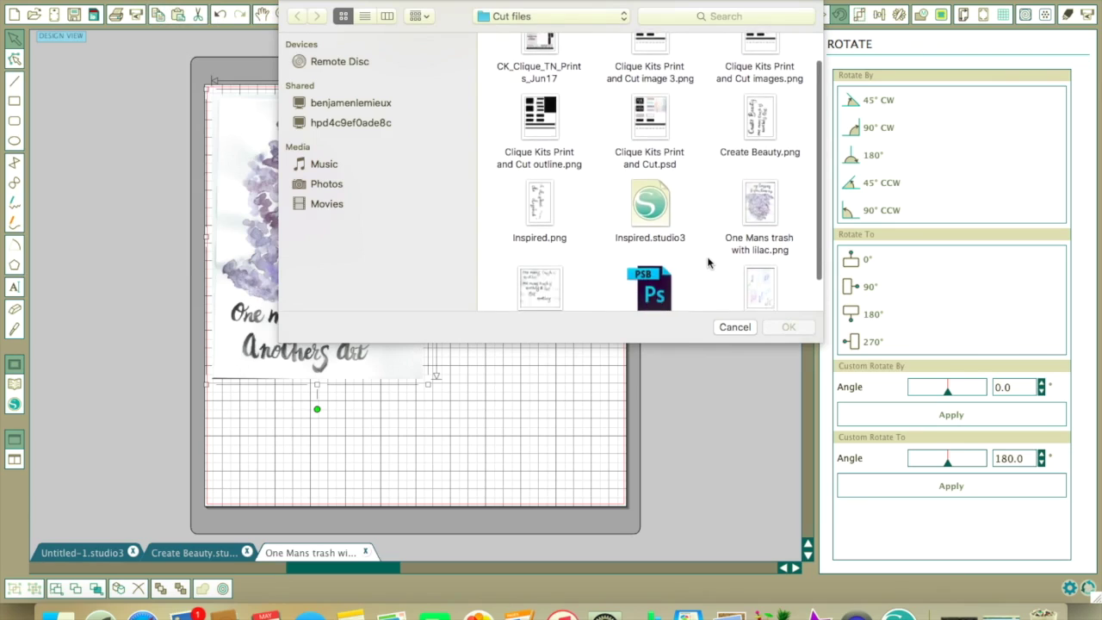
pyautogui.click(528, 250)
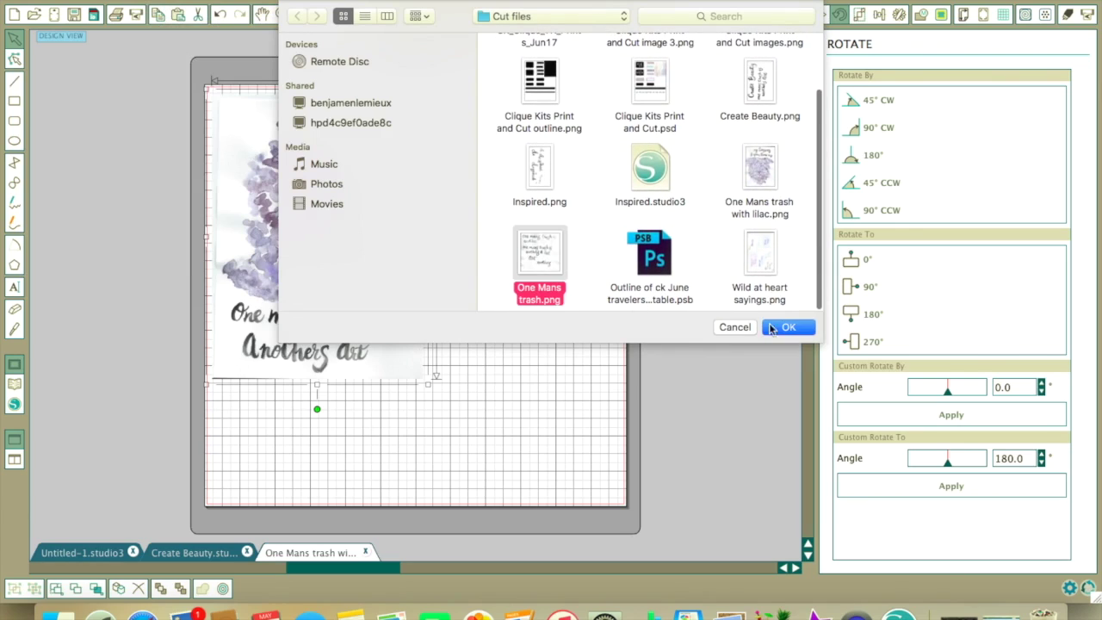
pyautogui.click(787, 328)
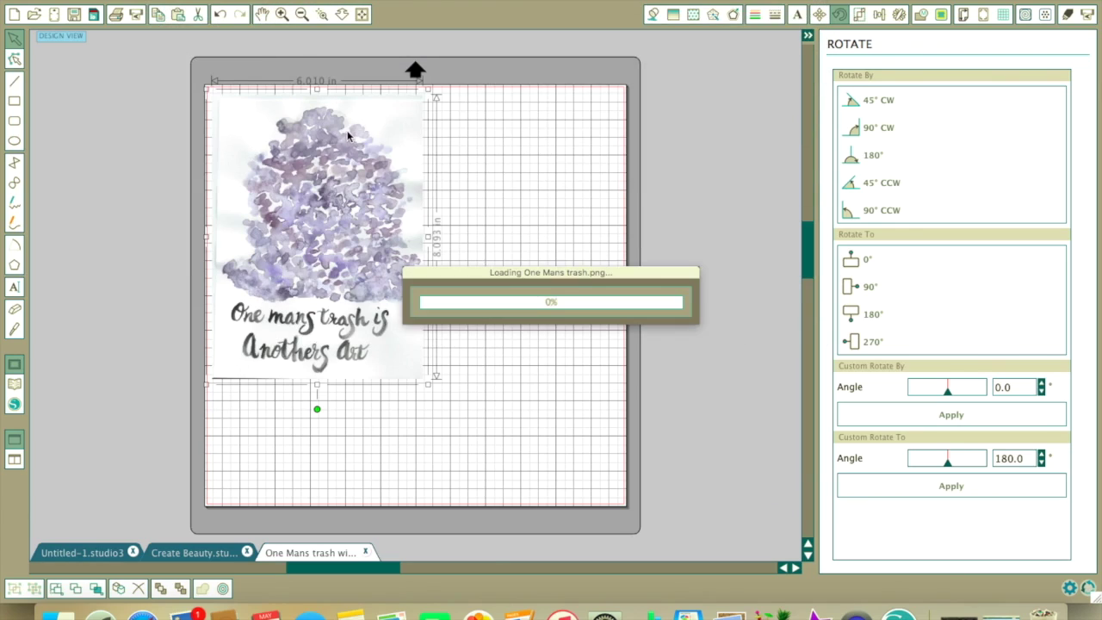
pyautogui.moveTo(399, 223); pyautogui.dragTo(466, 229)
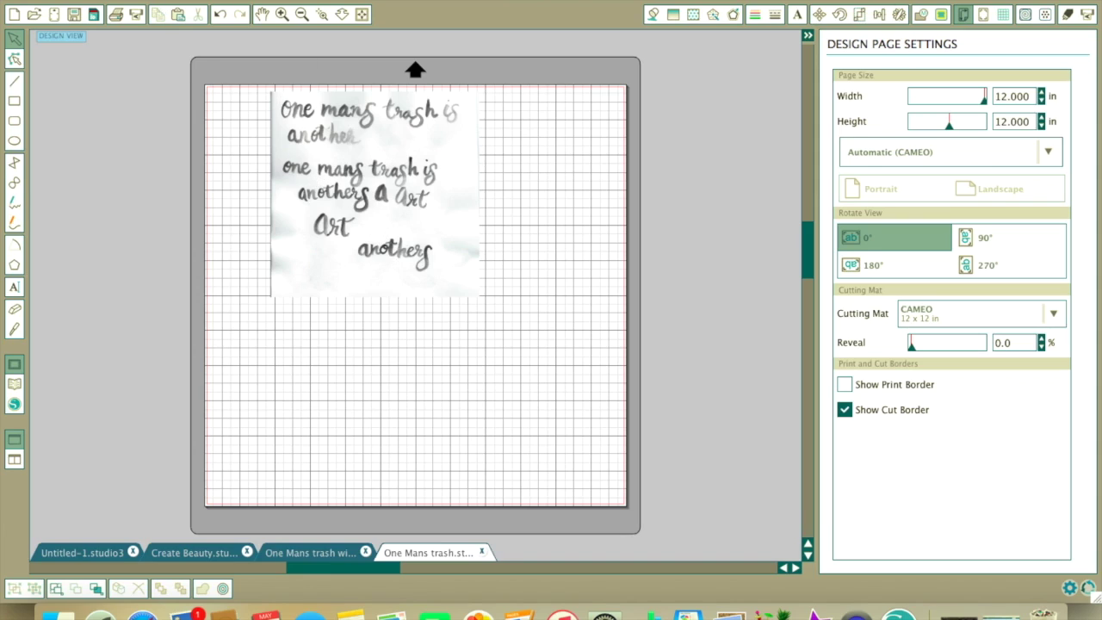
# Step: Show the trace settings, move the "one mans trash" lettering image slightly down and right, and copy it
pyautogui.click(943, 15)
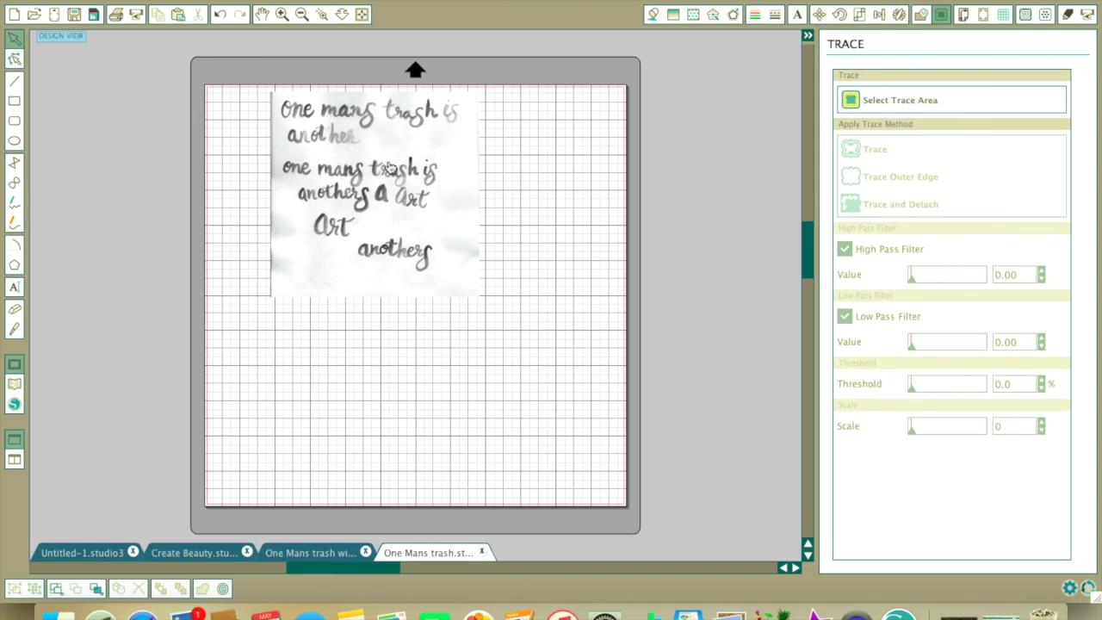
pyautogui.moveTo(390, 168); pyautogui.dragTo(419, 189)
pyautogui.rightClick(419, 190)
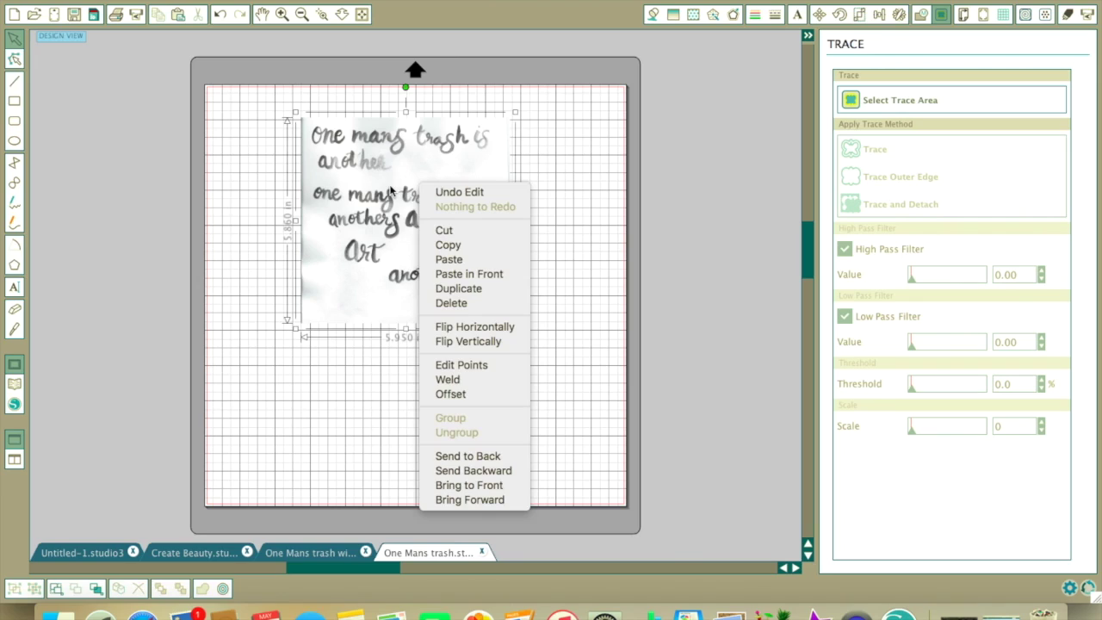
pyautogui.click(445, 247)
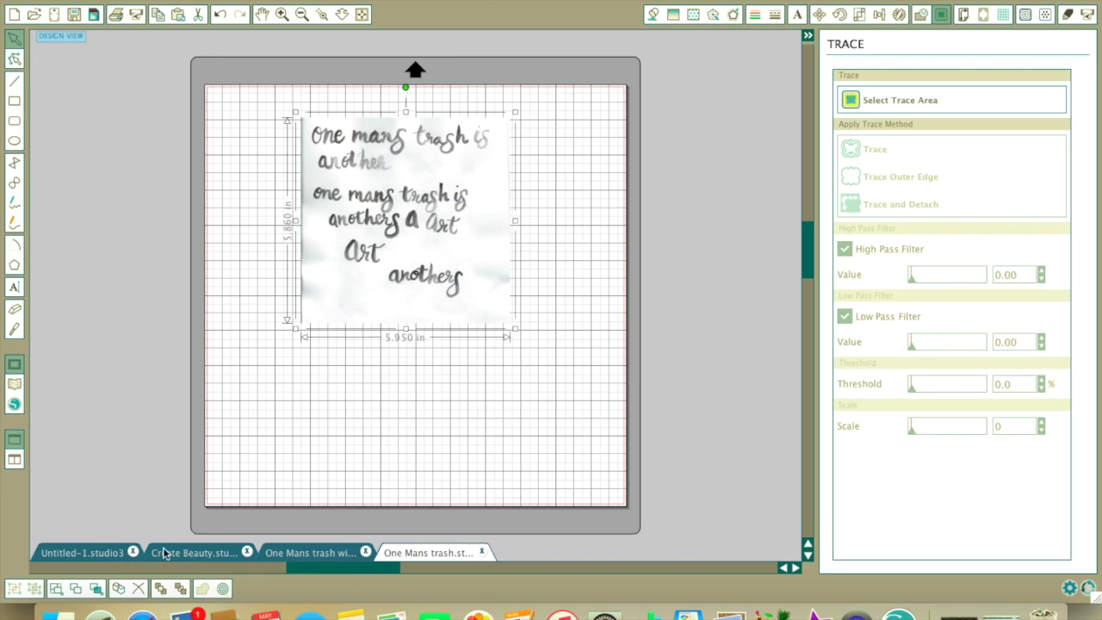
# Step: Paste the copied lettering image into the Create Beauty document and place it below the traced outline
pyautogui.click(110, 554)
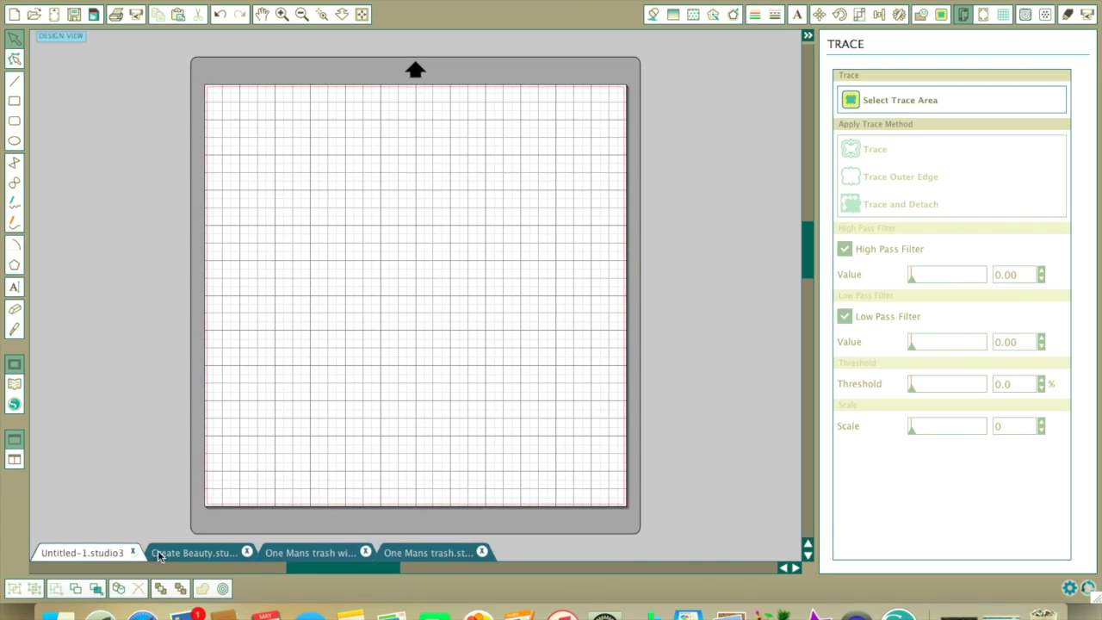
pyautogui.click(187, 554)
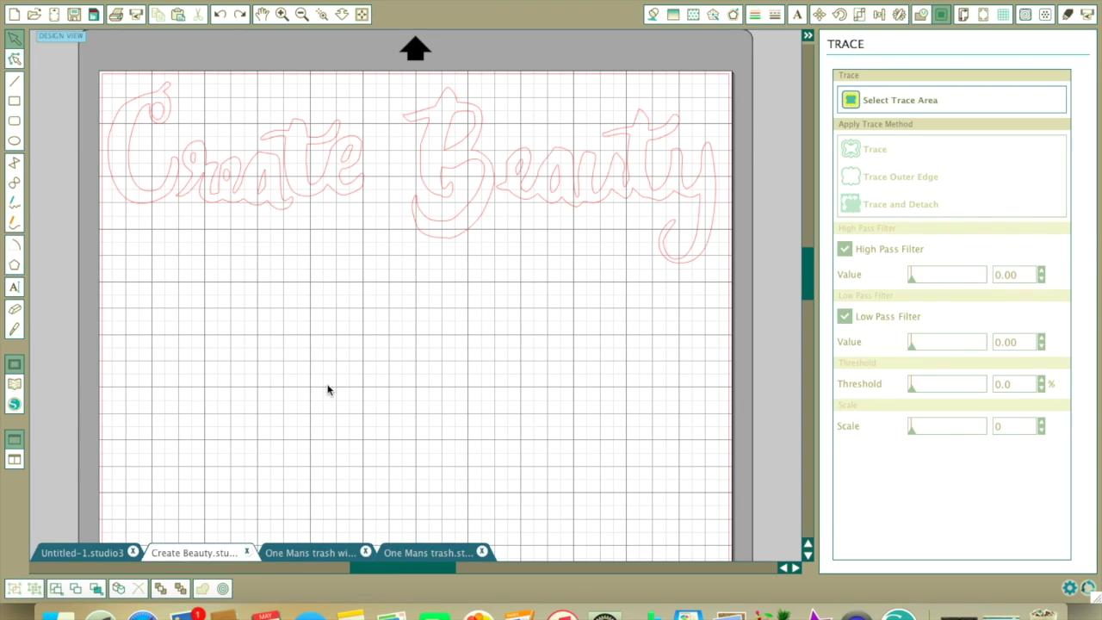
pyautogui.scroll(-5, 326, 247)
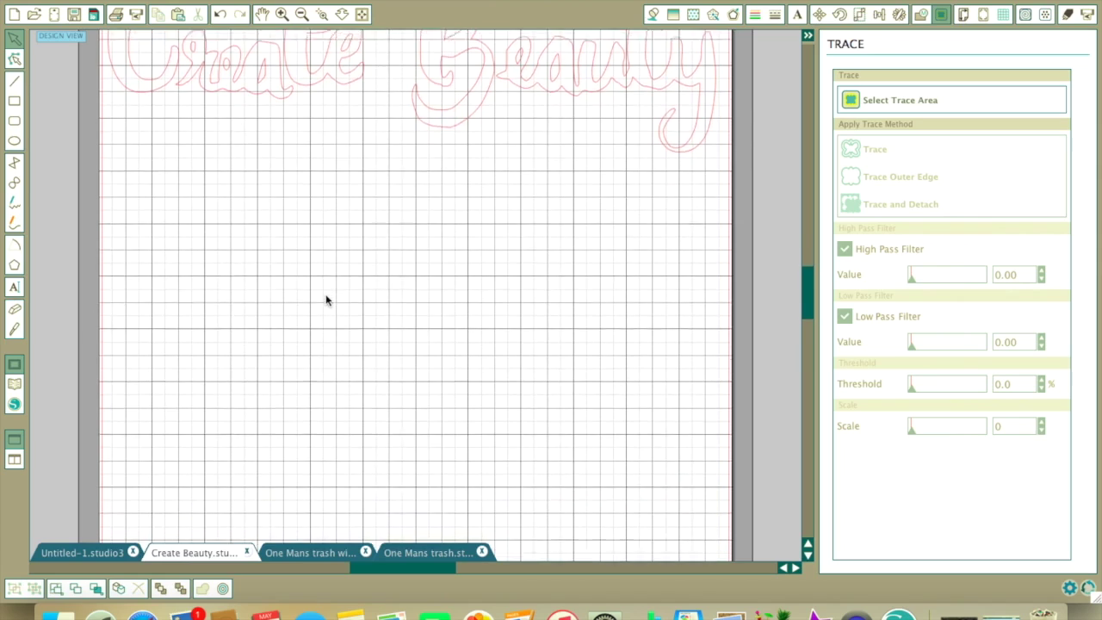
pyautogui.rightClick(316, 287)
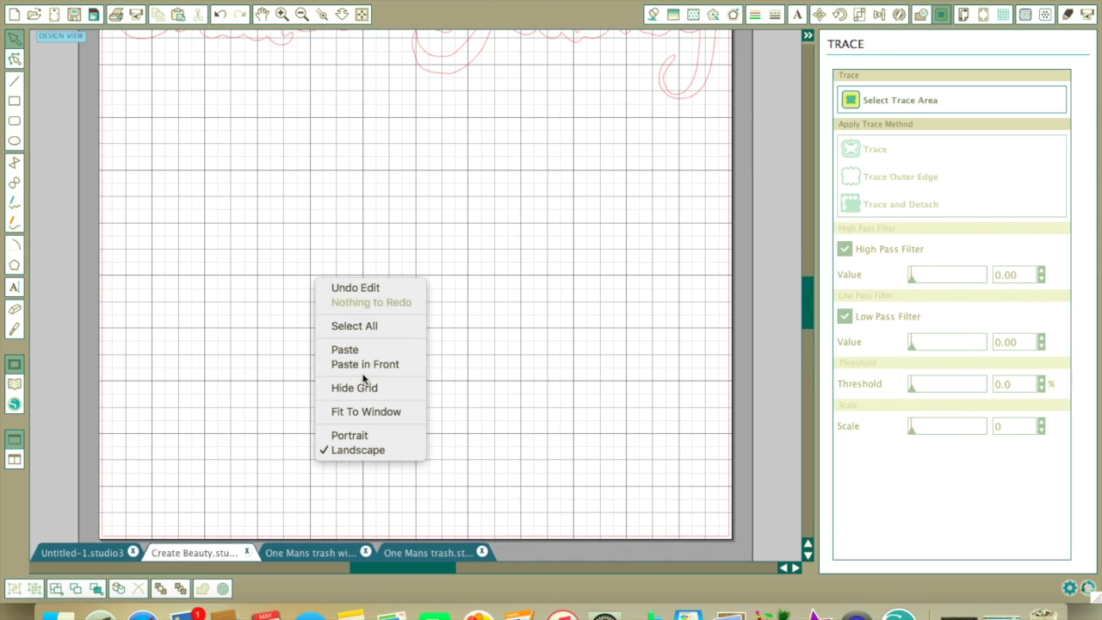
pyautogui.click(346, 349)
pyautogui.moveTo(362, 206); pyautogui.dragTo(376, 384)
pyautogui.click(247, 142)
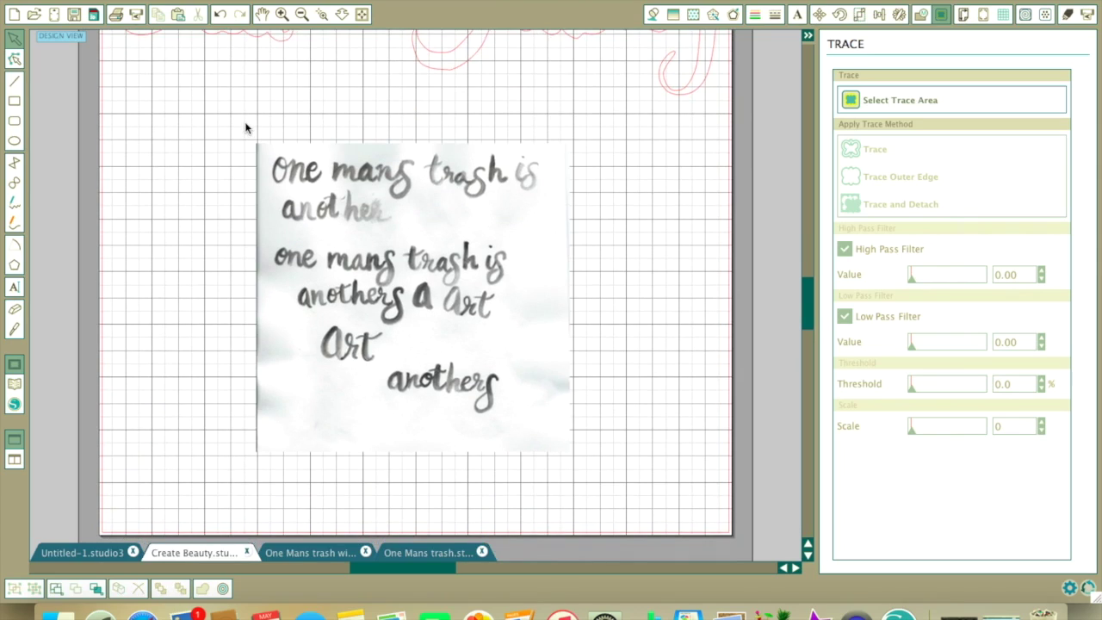
pyautogui.click(892, 105)
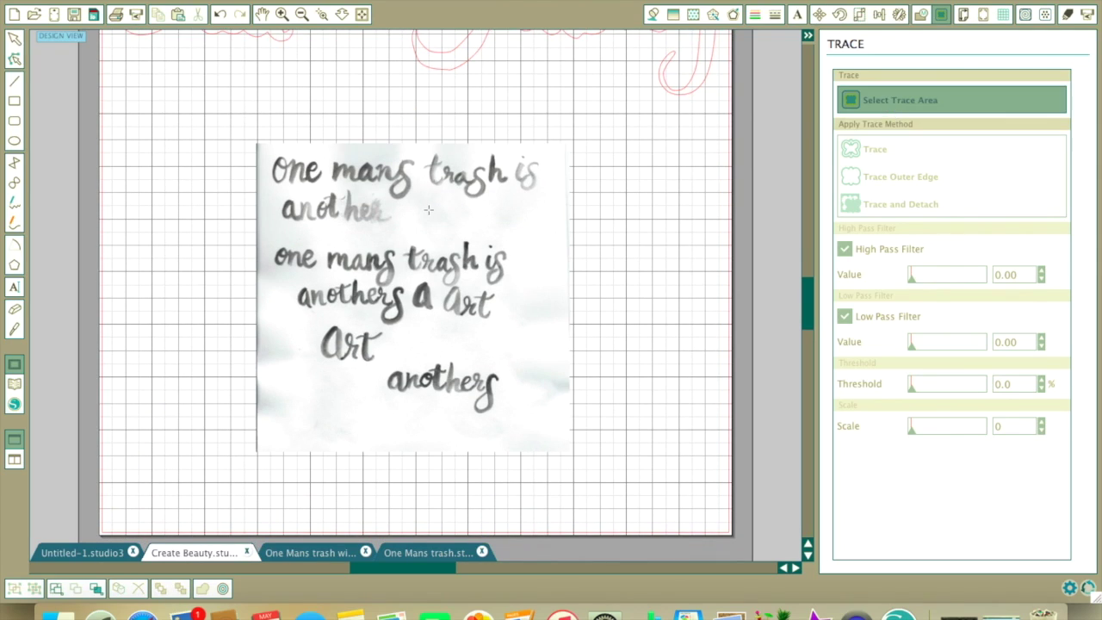
pyautogui.moveTo(267, 152)
pyautogui.mouseDown()
pyautogui.moveTo(256, 246)
pyautogui.moveTo(255, 165)
pyautogui.mouseUp()
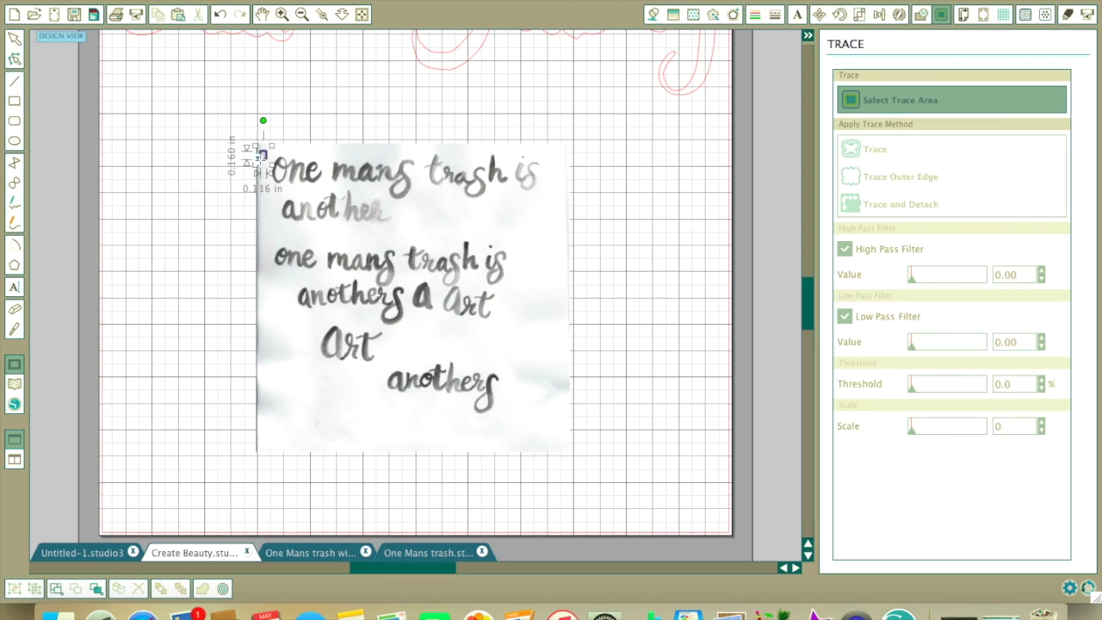
pyautogui.click(259, 157)
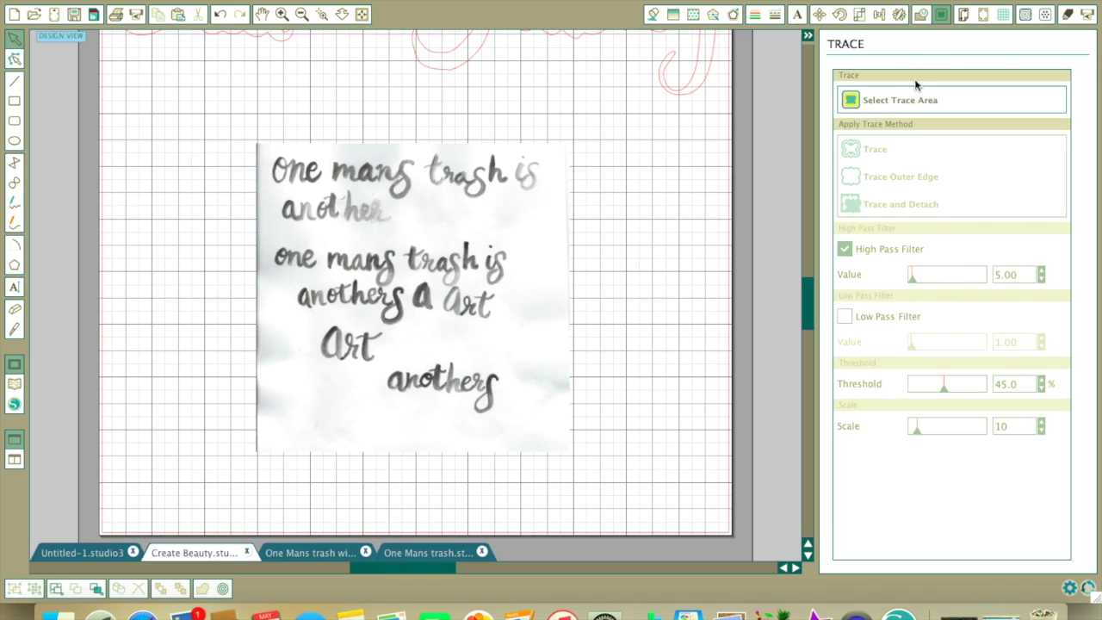
# Step: Select a trace area around the second "one mans trash is" line and set the high pass filter to 67
pyautogui.click(918, 100)
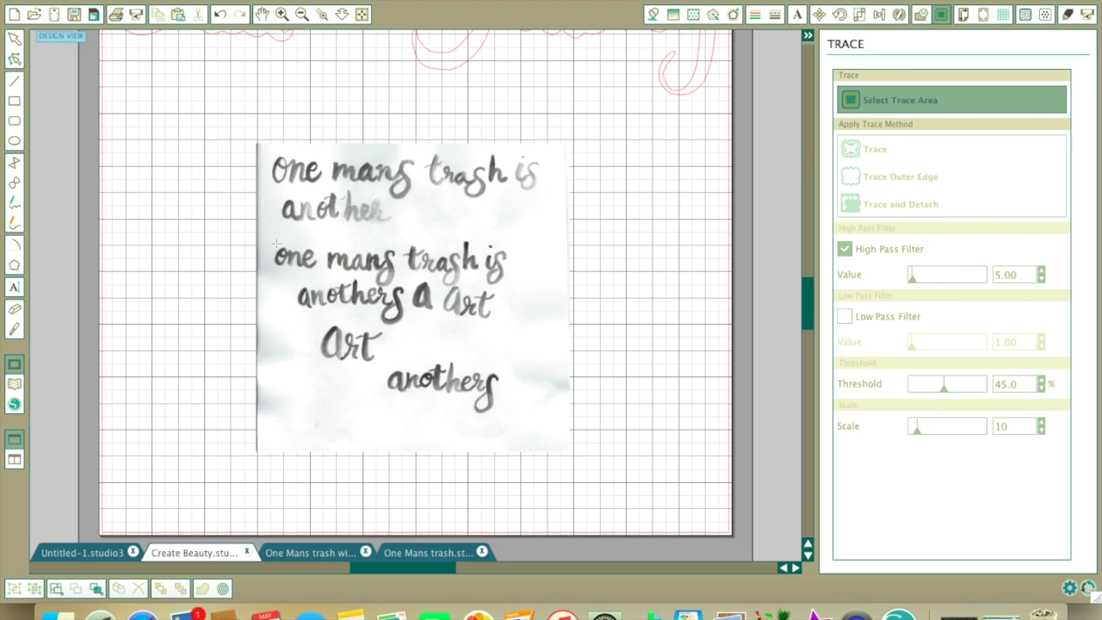
pyautogui.moveTo(269, 240)
pyautogui.mouseDown()
pyautogui.moveTo(276, 269)
pyautogui.moveTo(296, 277)
pyautogui.moveTo(417, 294)
pyautogui.moveTo(459, 288)
pyautogui.mouseUp()
pyautogui.moveTo(499, 291); pyautogui.dragTo(539, 289)
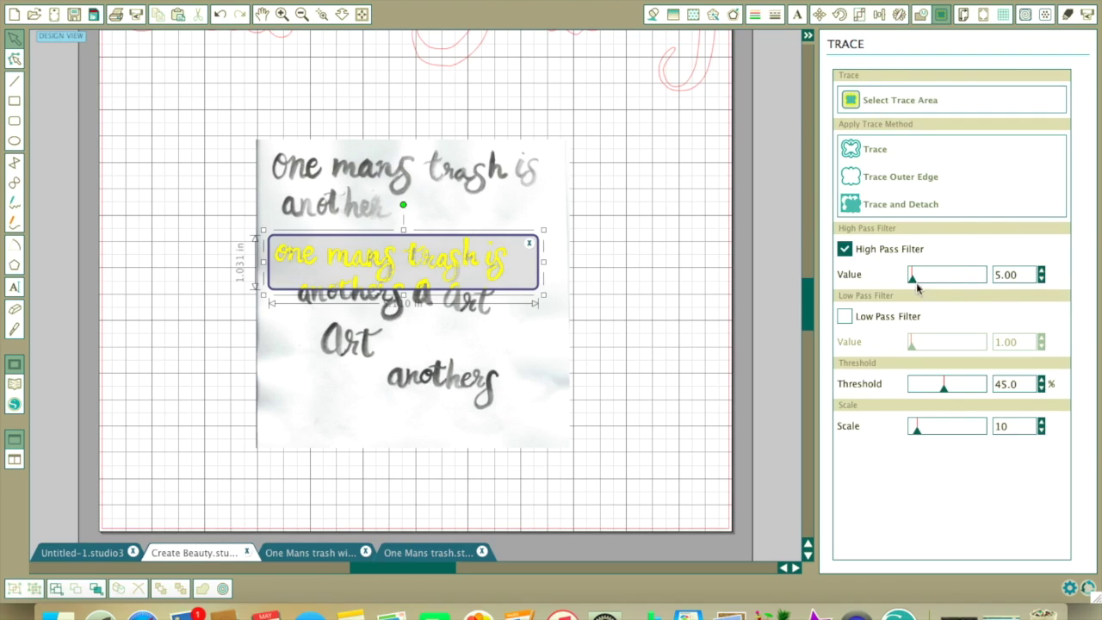
pyautogui.moveTo(912, 275); pyautogui.dragTo(928, 284)
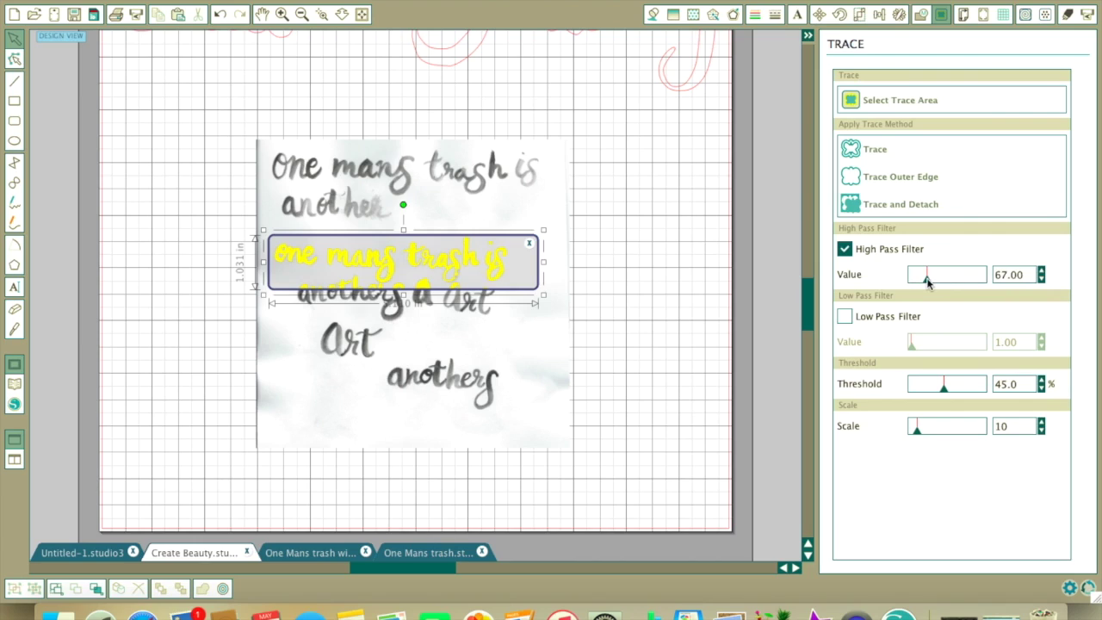
pyautogui.click(282, 14)
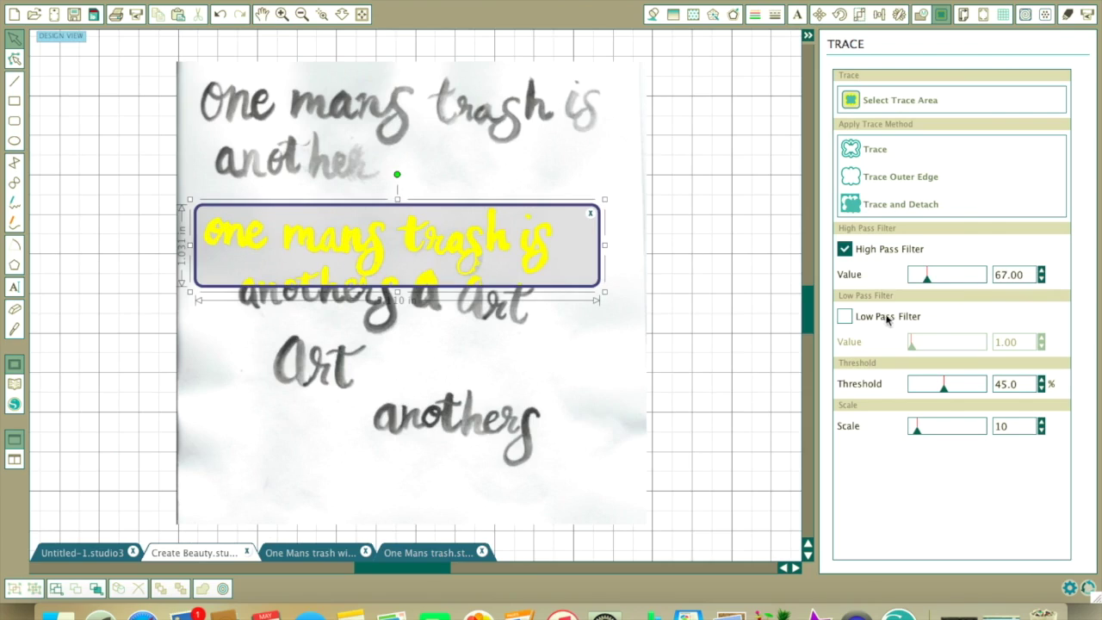
# Step: Trace the selected line, undo that trace, and retrace it with the threshold set to 52.1%
pyautogui.click(854, 152)
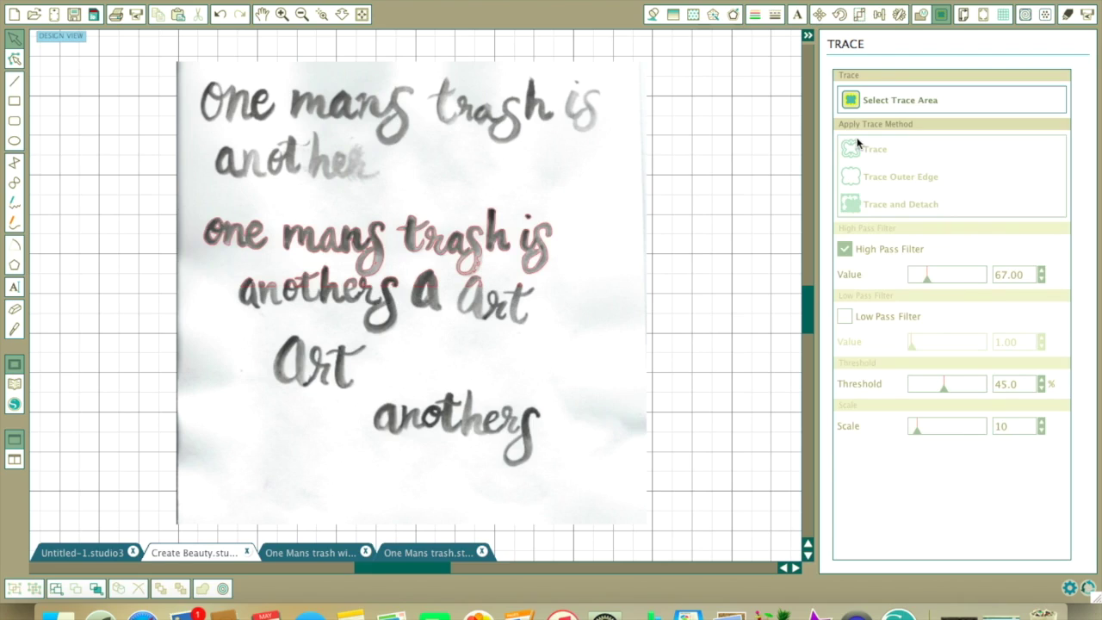
pyautogui.click(220, 14)
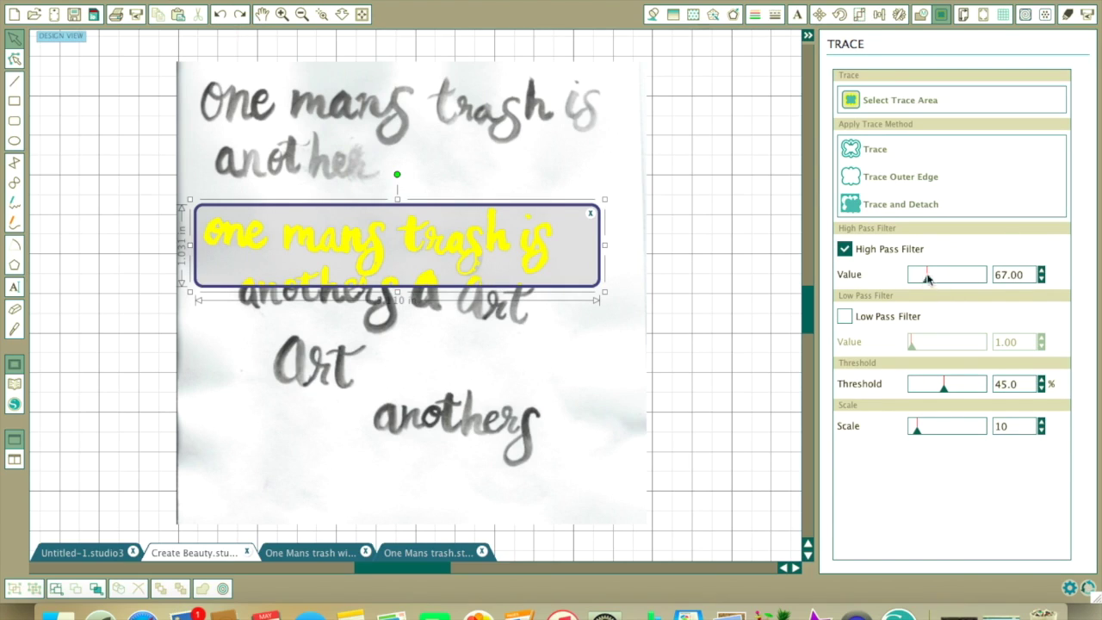
pyautogui.moveTo(946, 393); pyautogui.dragTo(952, 391)
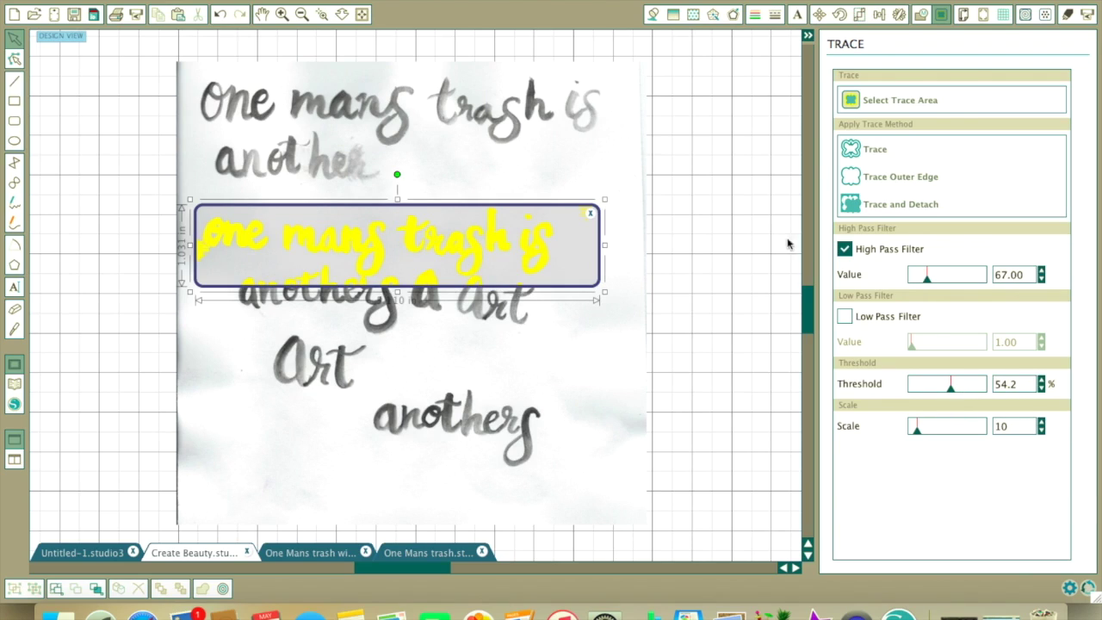
pyautogui.moveTo(951, 394); pyautogui.dragTo(950, 392)
pyautogui.click(856, 146)
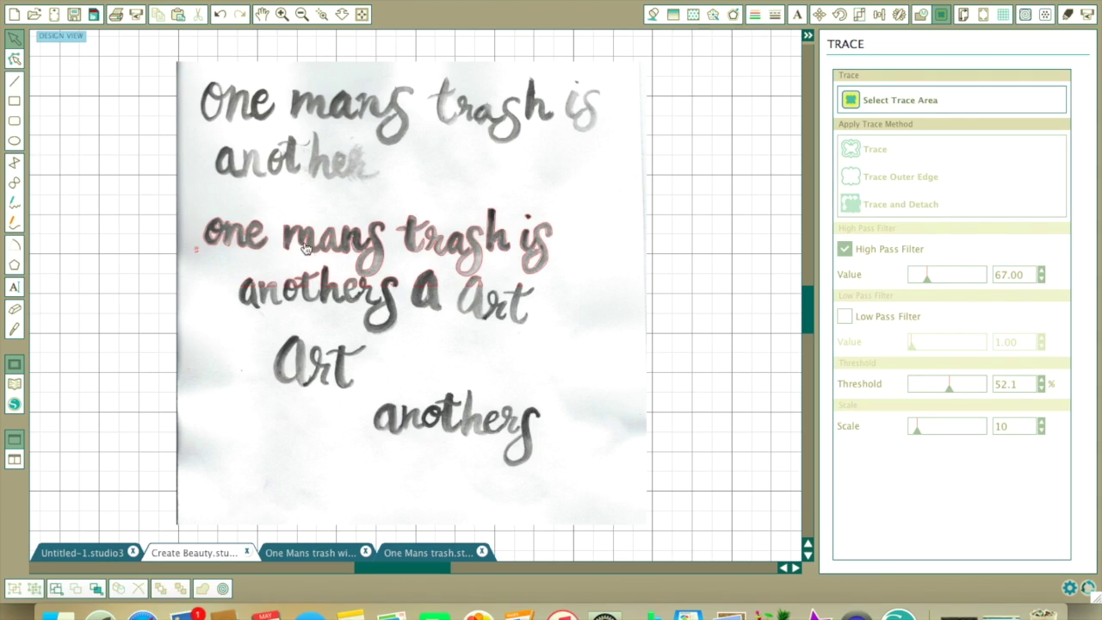
pyautogui.click(386, 244)
pyautogui.click(385, 243)
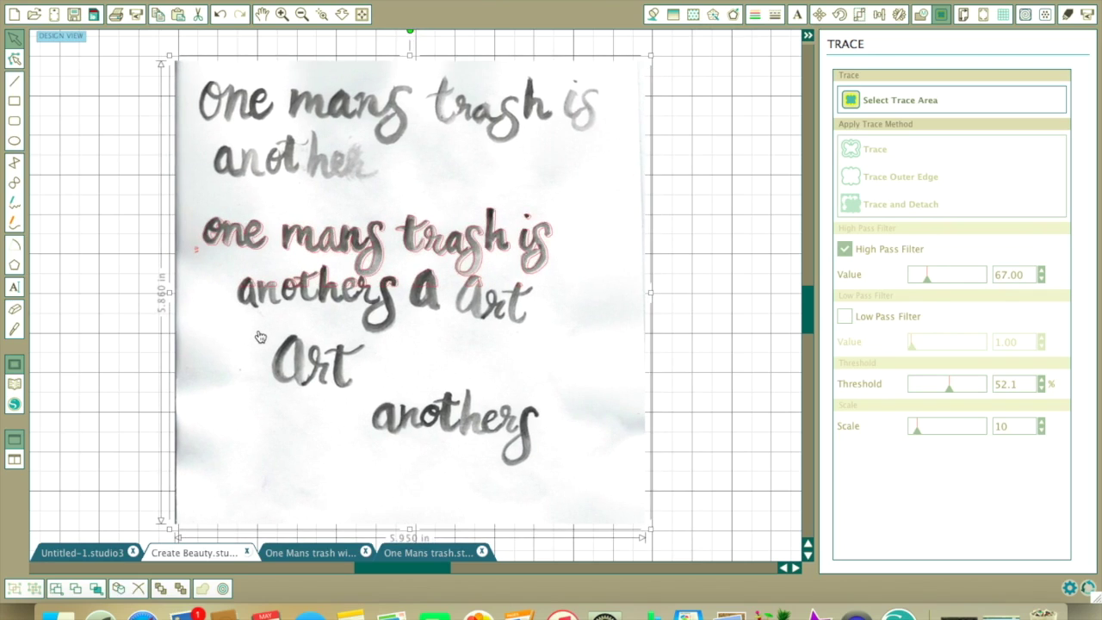
# Step: Trace the separate word "Art" below the sentence with high pass filter 46 and threshold 51.1%
pyautogui.click(900, 100)
pyautogui.moveTo(258, 329)
pyautogui.mouseDown()
pyautogui.moveTo(344, 331)
pyautogui.moveTo(411, 359)
pyautogui.moveTo(369, 401)
pyautogui.mouseUp()
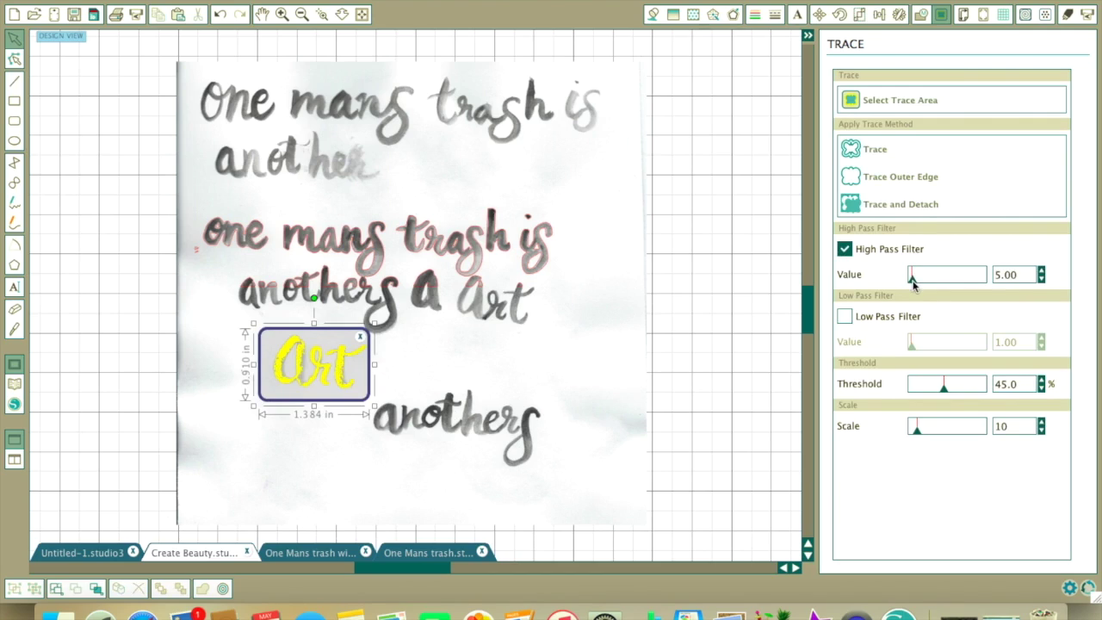
pyautogui.moveTo(913, 284); pyautogui.dragTo(923, 286)
pyautogui.moveTo(945, 394); pyautogui.dragTo(950, 396)
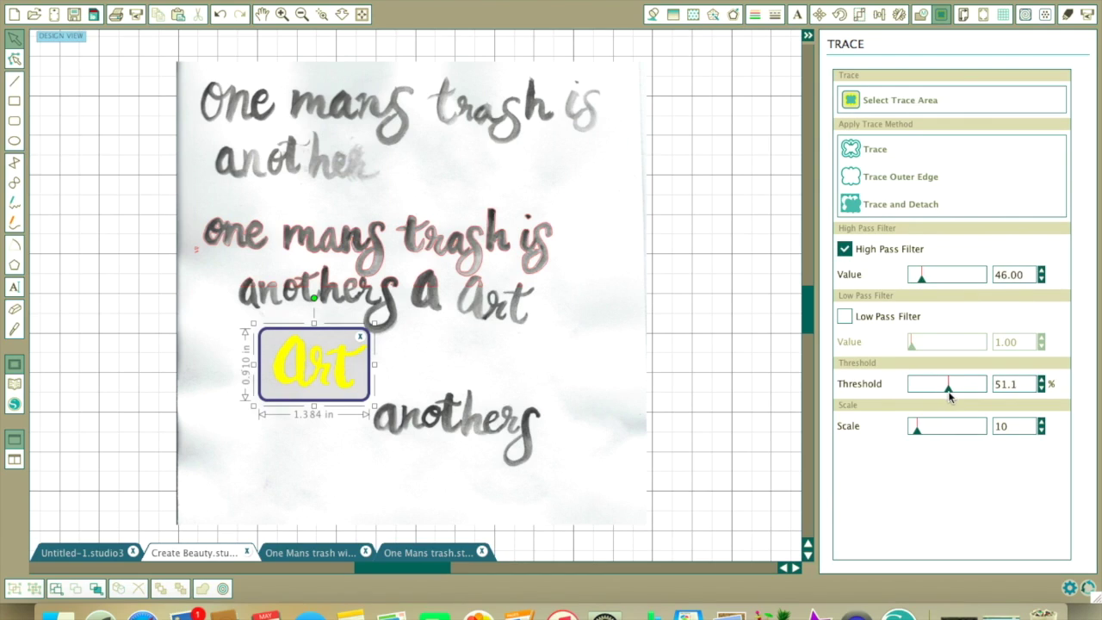
pyautogui.click(852, 150)
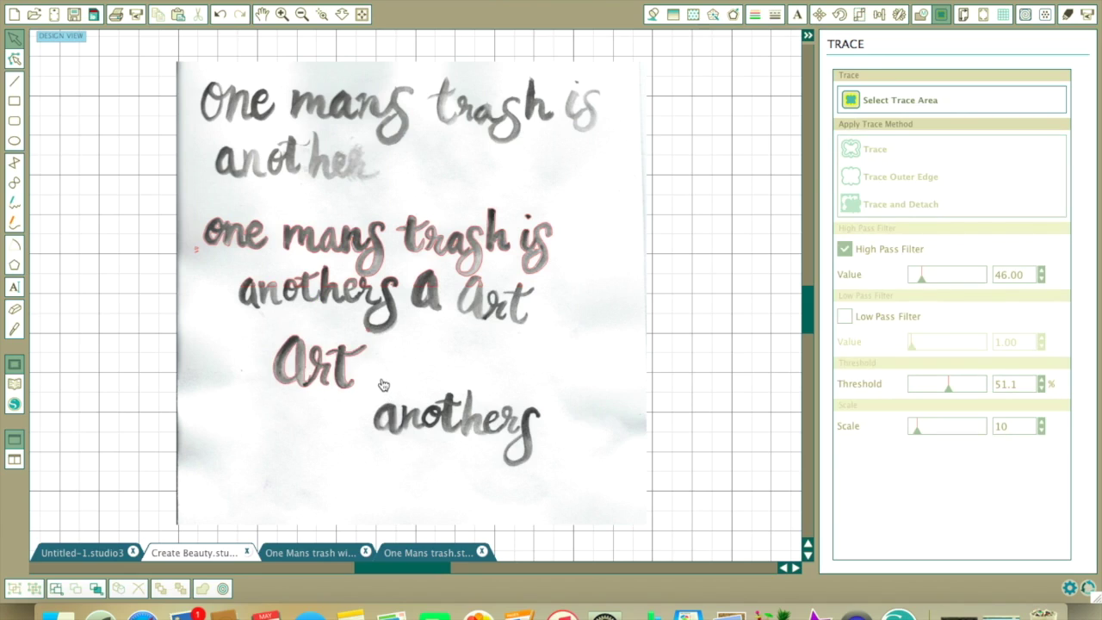
# Step: Trace the separate word "anothers" at the image's bottom with high pass filter 101 and threshold 53.1%
pyautogui.click(898, 101)
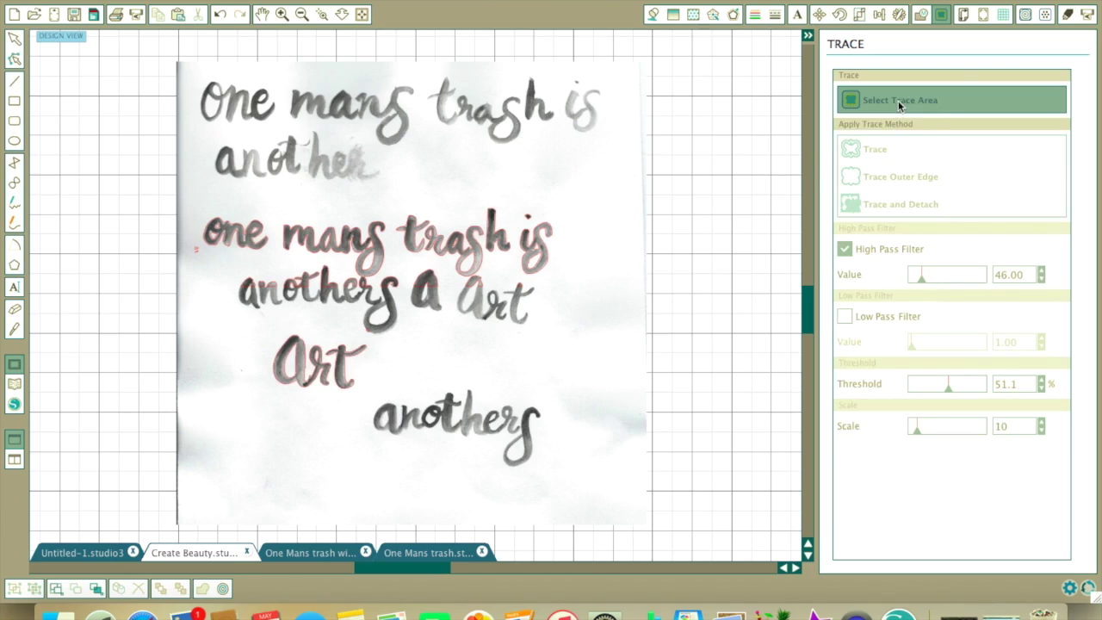
pyautogui.moveTo(378, 382)
pyautogui.mouseDown()
pyautogui.moveTo(525, 386)
pyautogui.moveTo(546, 483)
pyautogui.mouseUp()
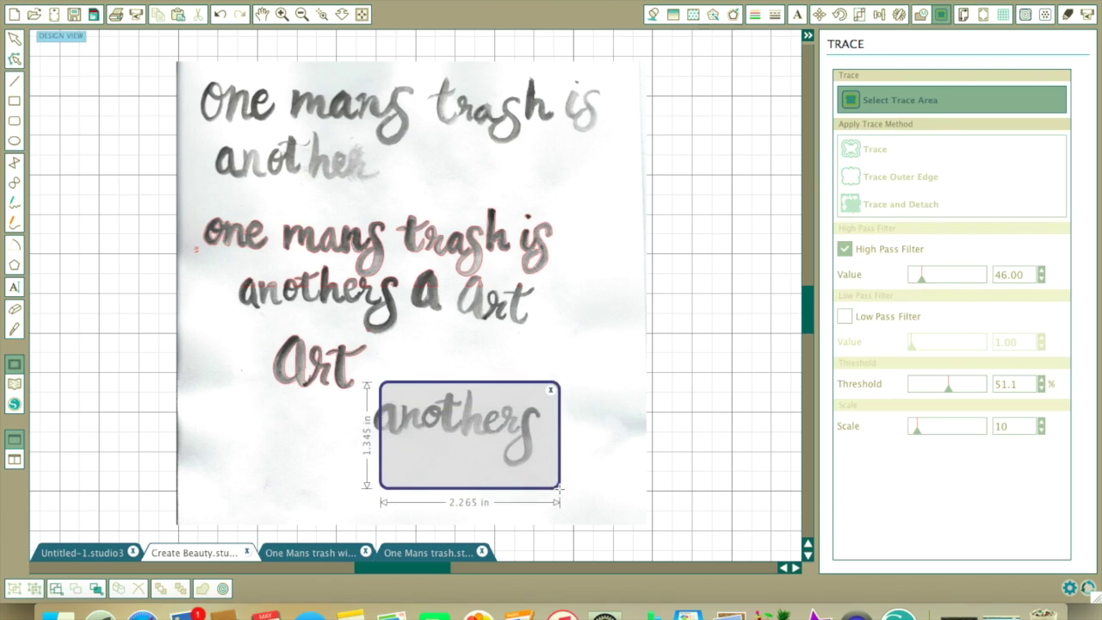
pyautogui.moveTo(374, 375); pyautogui.dragTo(358, 379)
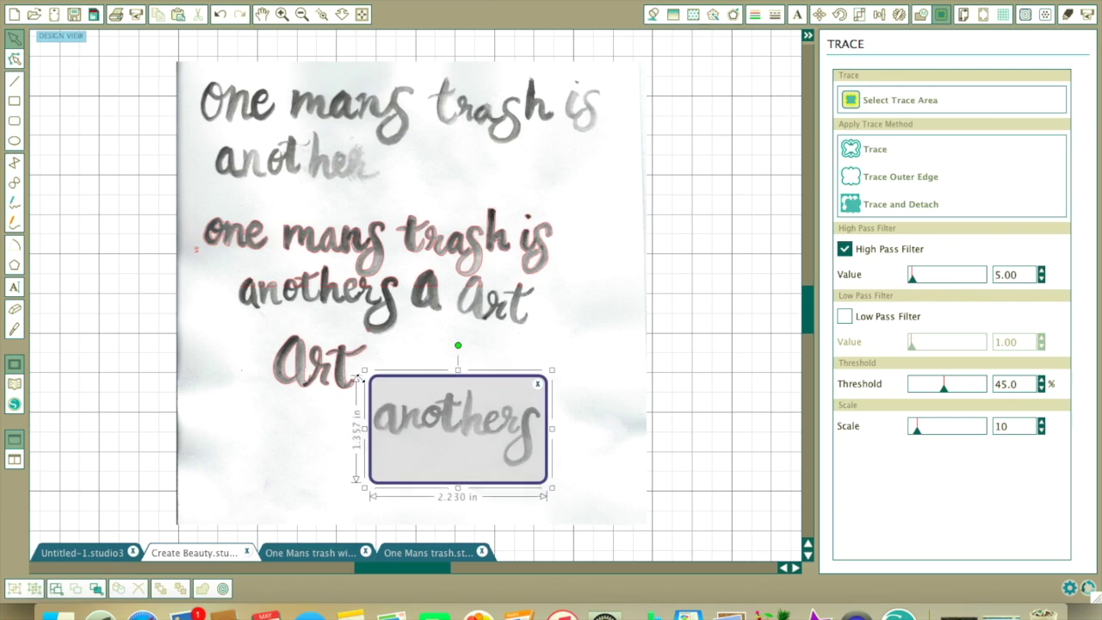
pyautogui.moveTo(911, 278); pyautogui.dragTo(937, 284)
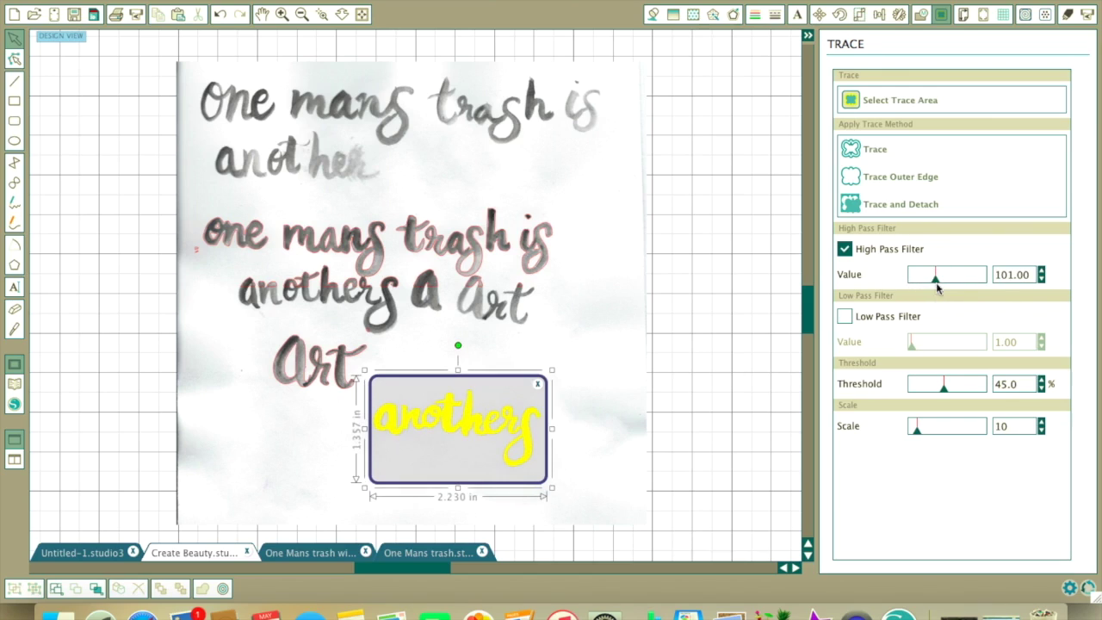
pyautogui.moveTo(945, 392); pyautogui.dragTo(951, 393)
pyautogui.click(855, 153)
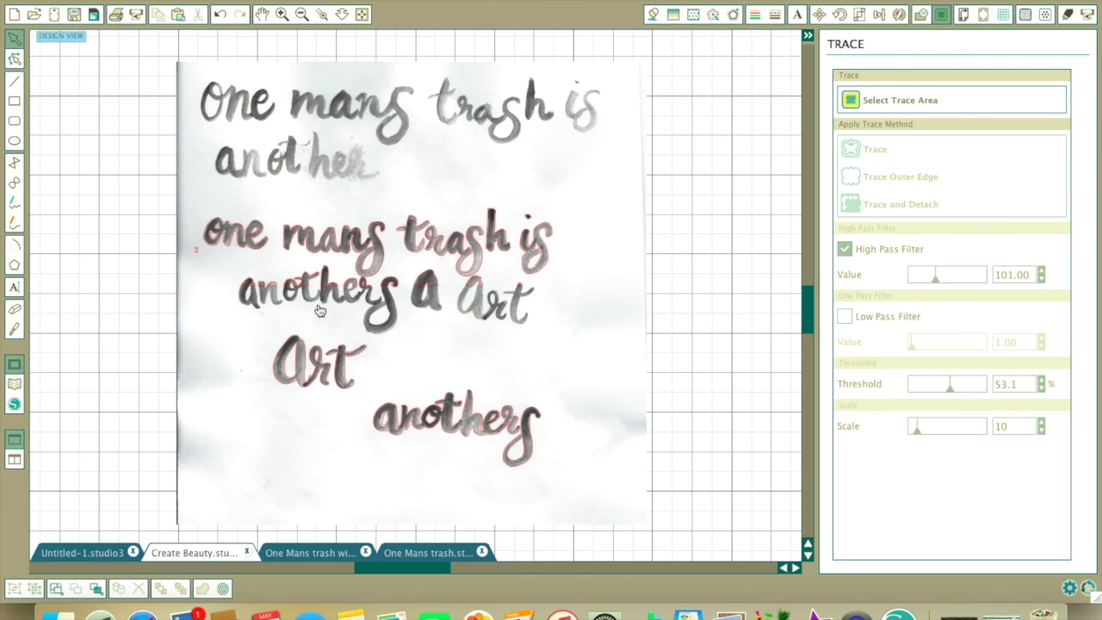
# Step: Move the lettering image off the traces and delete it, and shift the "one mans trash is" outline upward
pyautogui.moveTo(536, 177)
pyautogui.mouseDown()
pyautogui.moveTo(687, 213)
pyautogui.moveTo(670, 214)
pyautogui.mouseUp()
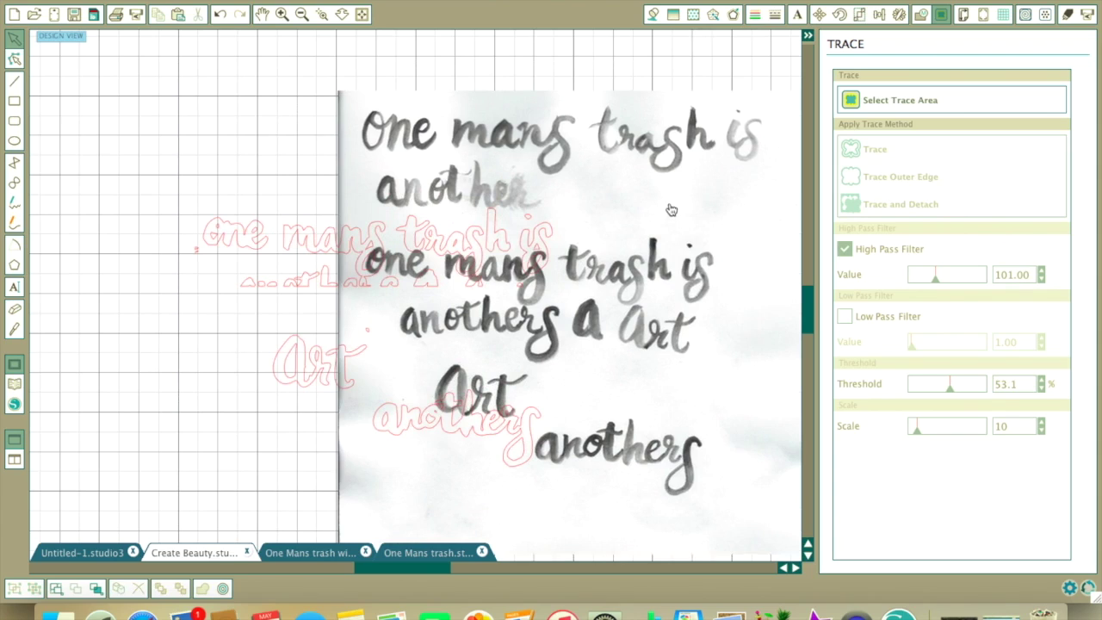
pyautogui.rightClick(671, 214)
pyautogui.click(714, 317)
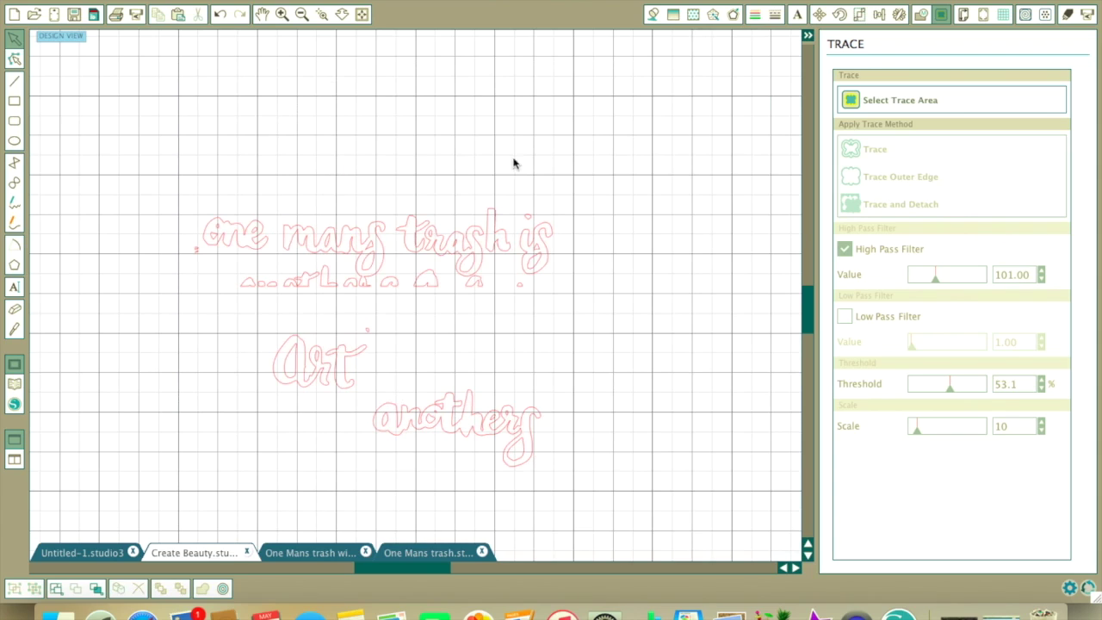
pyautogui.moveTo(404, 244); pyautogui.dragTo(436, 165)
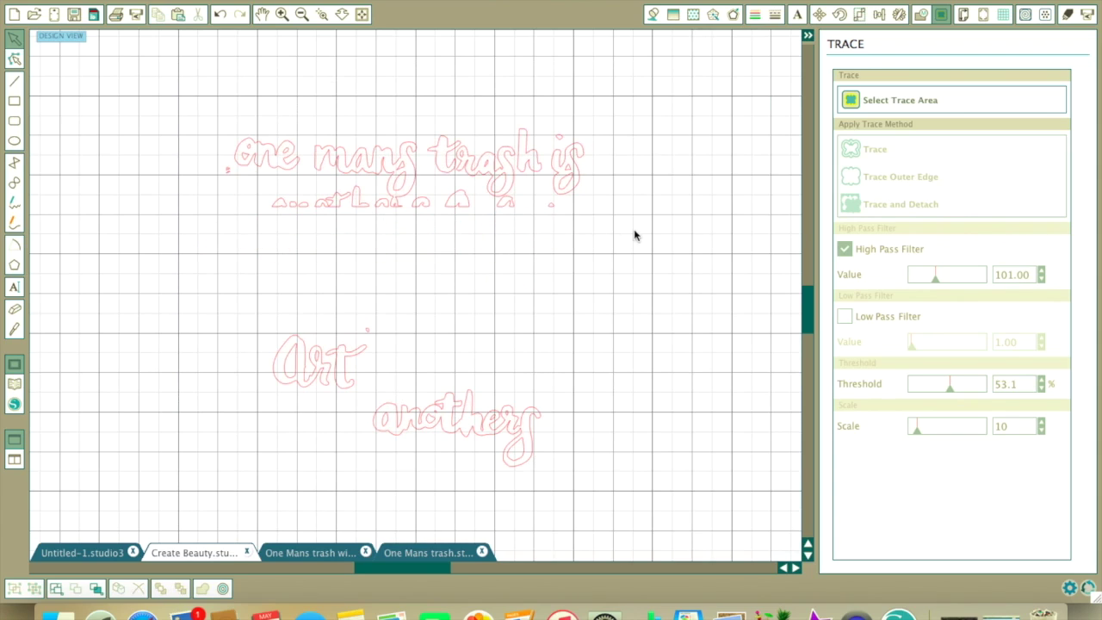
# Step: Enlarge the "one mans trash is" outline to about 7.75 in wide and 2.21 in tall
pyautogui.hscroll(-3, 634, 235)
pyautogui.scroll(3, 634, 235)
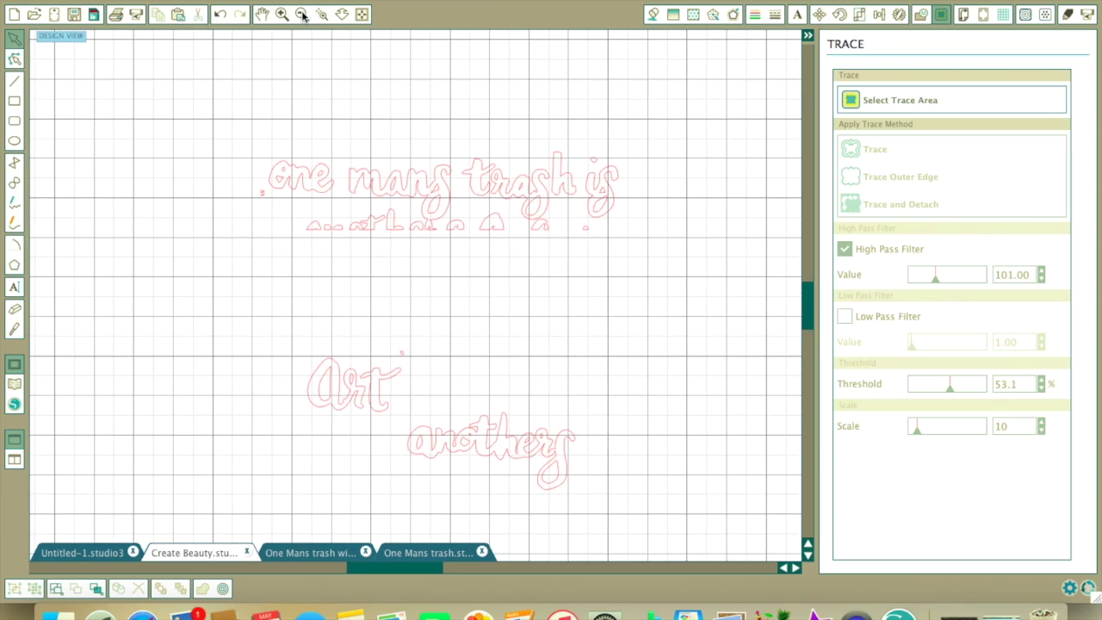
pyautogui.click(302, 15)
pyautogui.moveTo(431, 229); pyautogui.dragTo(403, 213)
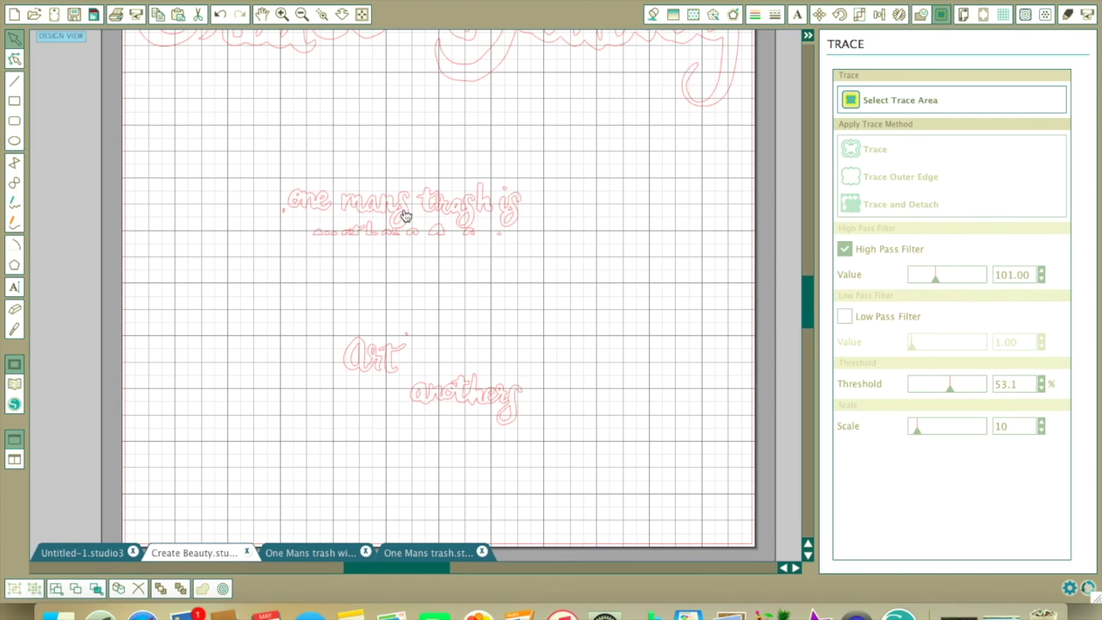
pyautogui.click(340, 208)
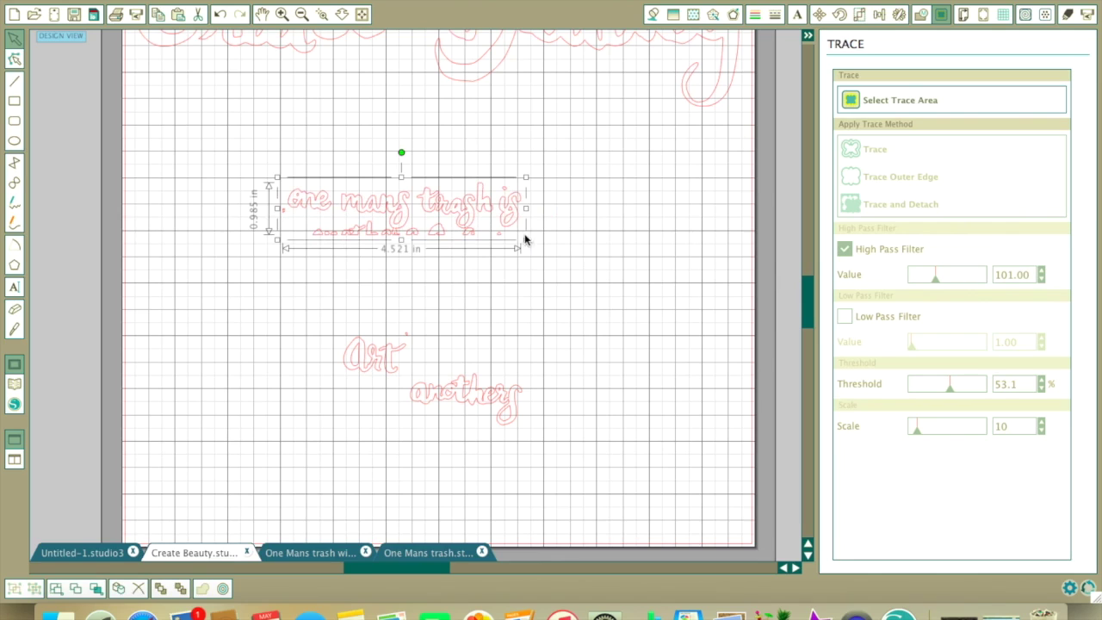
pyautogui.moveTo(526, 241); pyautogui.dragTo(528, 369)
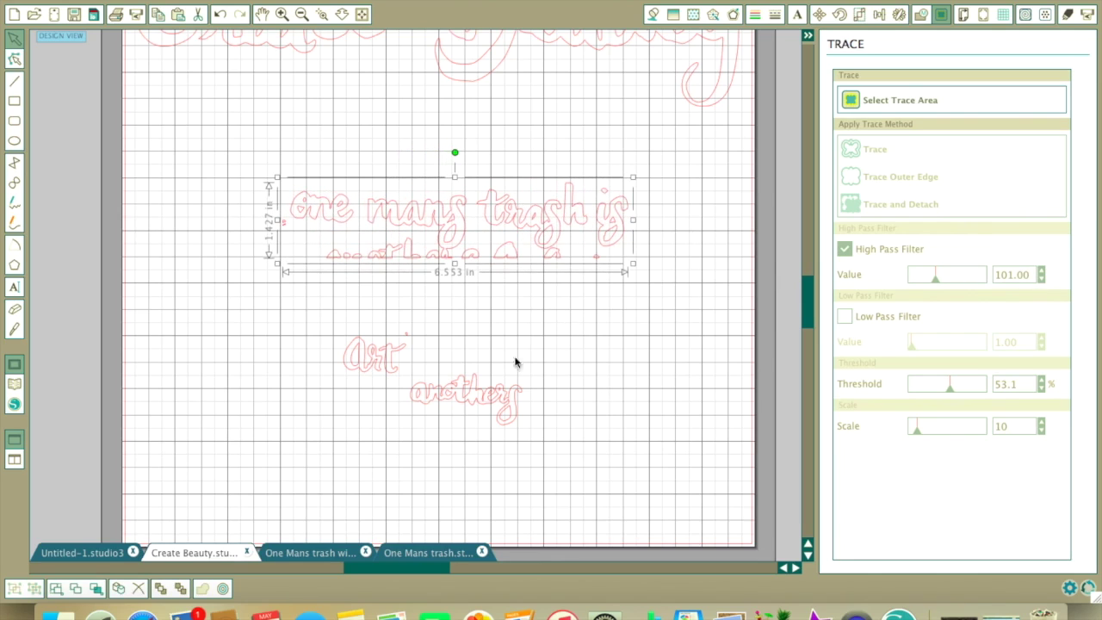
pyautogui.moveTo(454, 264); pyautogui.dragTo(455, 293)
pyautogui.moveTo(635, 244); pyautogui.dragTo(658, 254)
pyautogui.moveTo(659, 299); pyautogui.dragTo(692, 328)
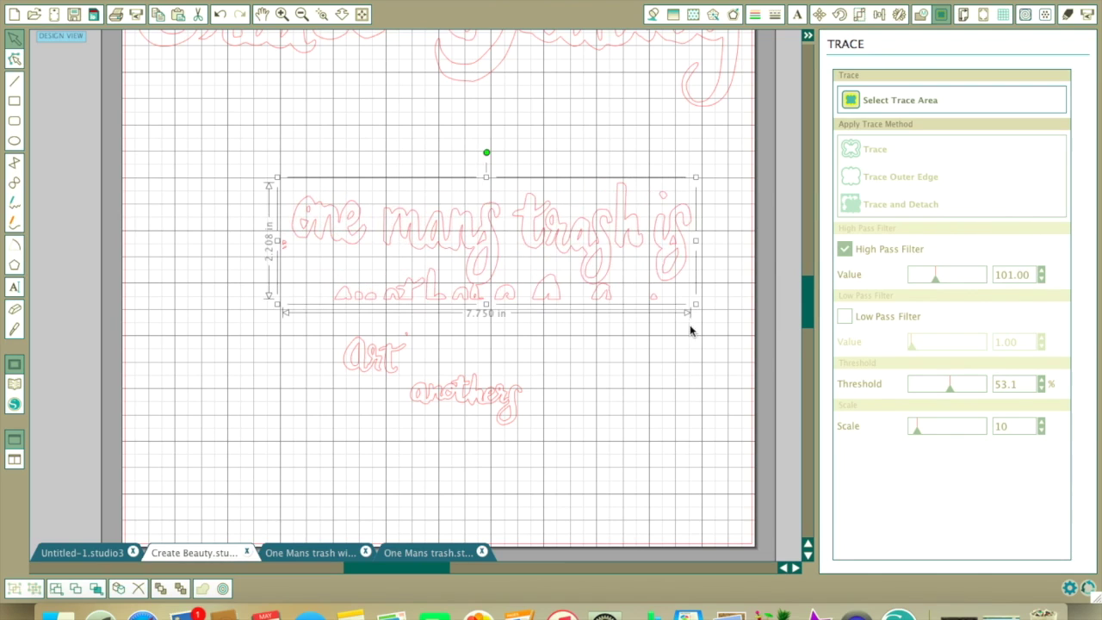
# Step: Move the "one mans trash is" outline up and left below Create Beauty, stretching it to about 8.82 by 2.73 in
pyautogui.moveTo(563, 256); pyautogui.dragTo(480, 205)
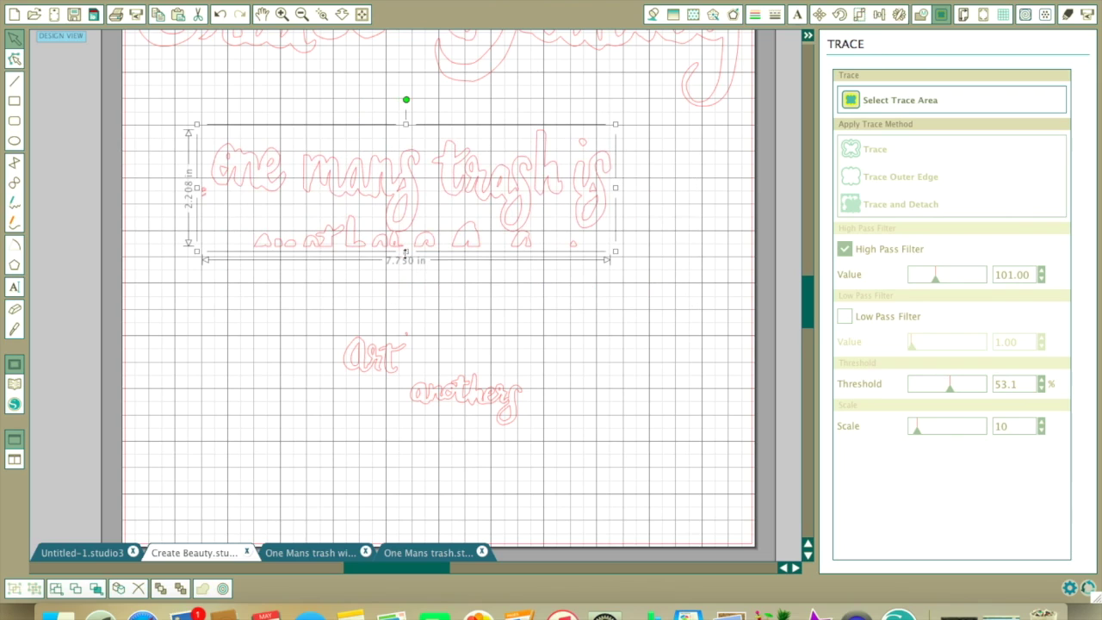
pyautogui.moveTo(405, 250); pyautogui.dragTo(406, 278)
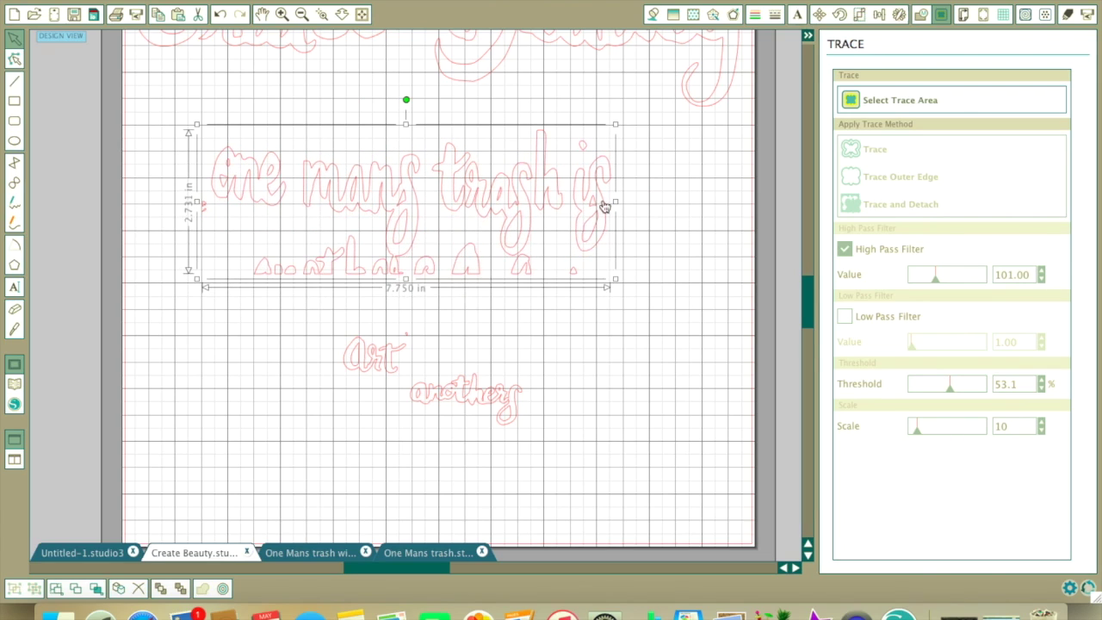
pyautogui.moveTo(617, 201); pyautogui.dragTo(672, 201)
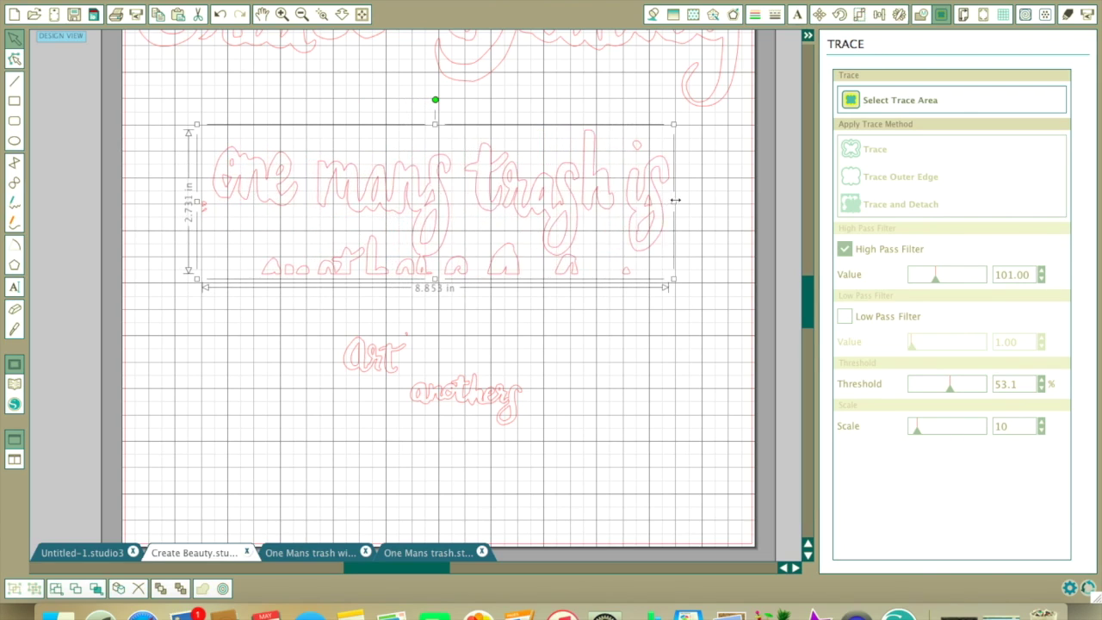
pyautogui.moveTo(497, 211); pyautogui.dragTo(460, 208)
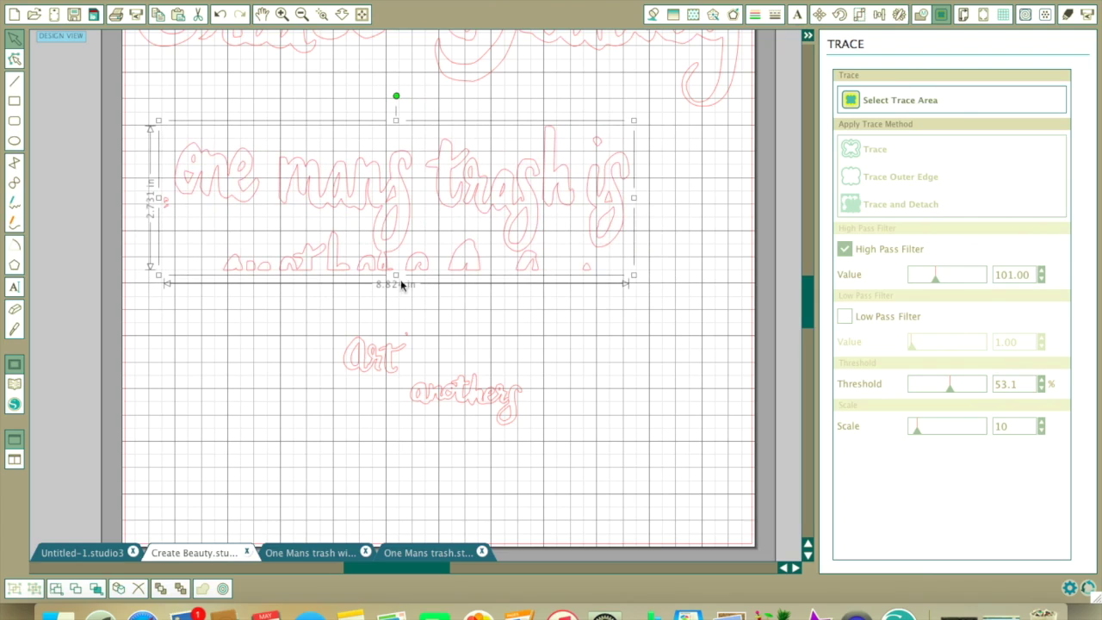
# Step: Release the compound path of the "one mans trash is" outline
pyautogui.rightClick(314, 194)
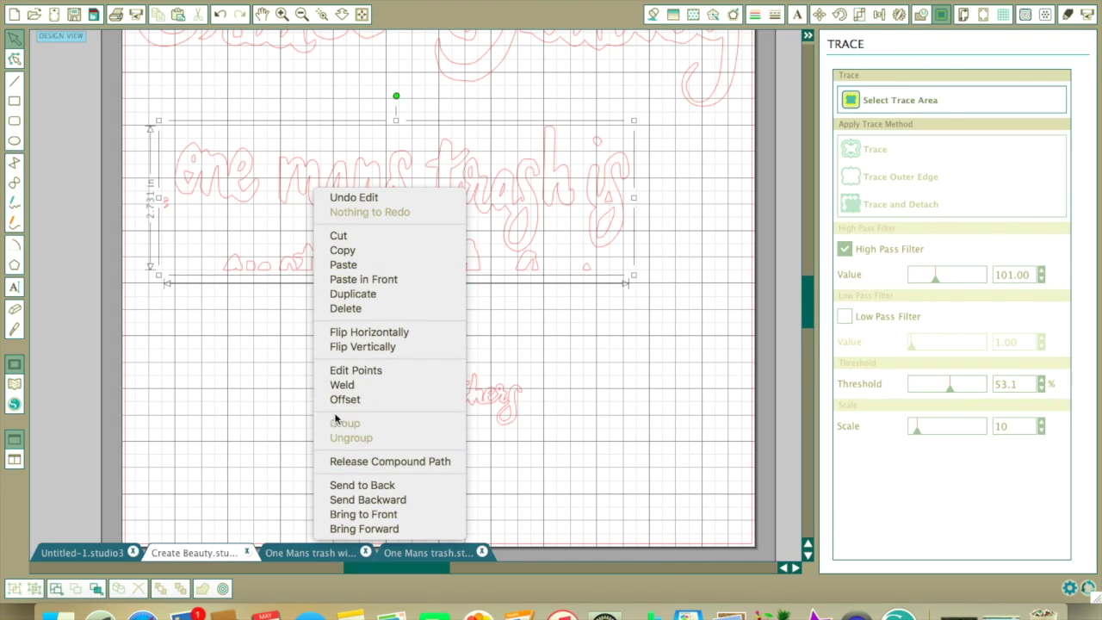
pyautogui.click(376, 464)
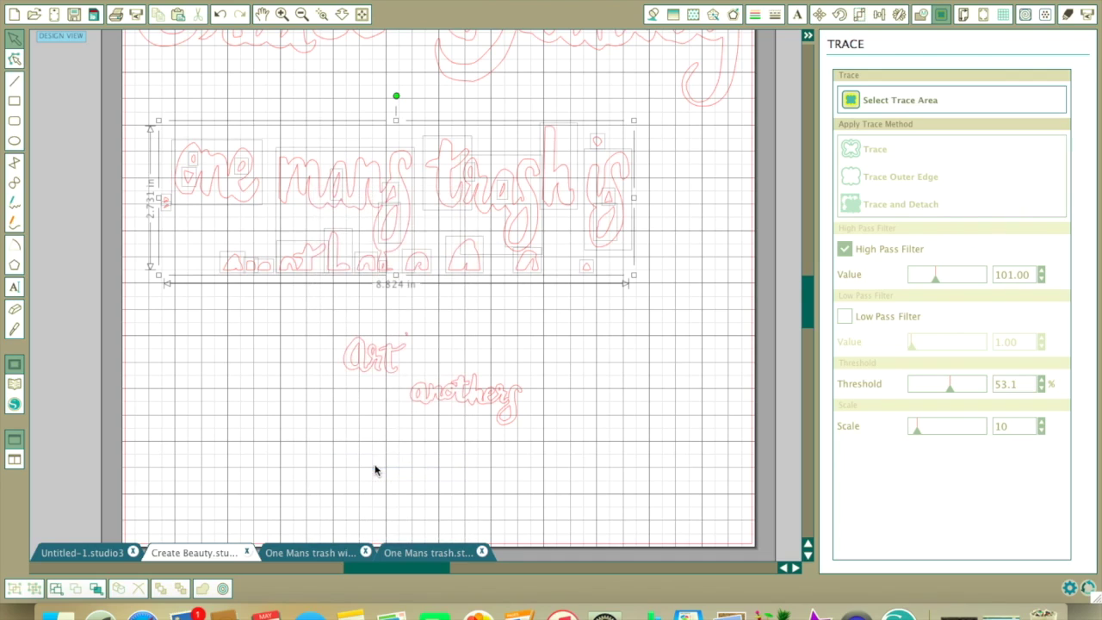
# Step: Try to delete the stray mark beside "one" while all released shapes are selected, and undo the deletion
pyautogui.rightClick(168, 209)
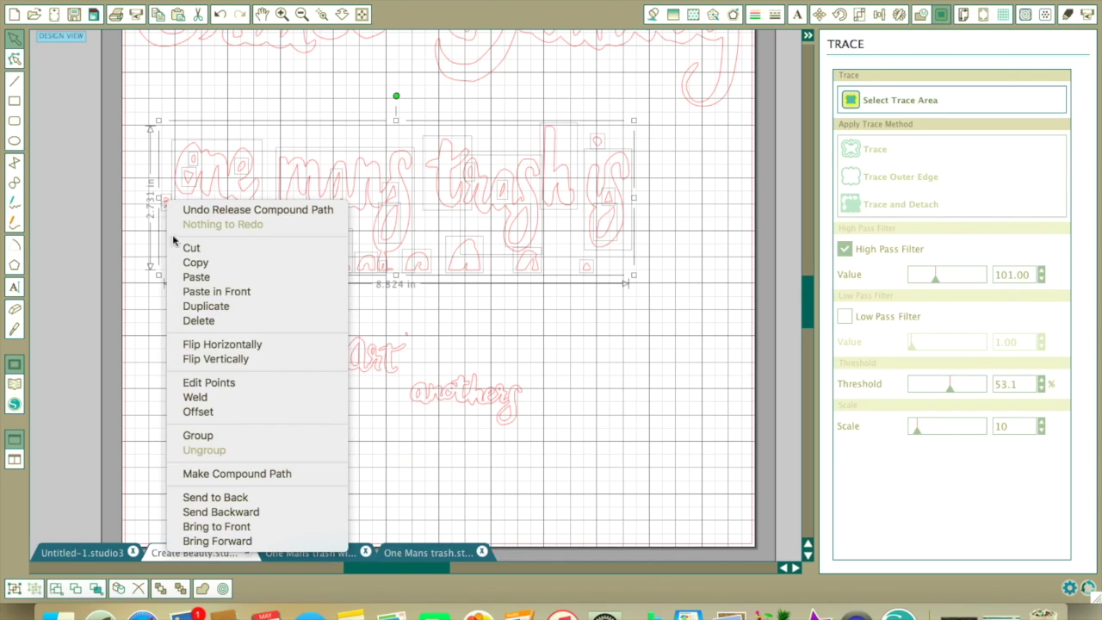
pyautogui.click(211, 323)
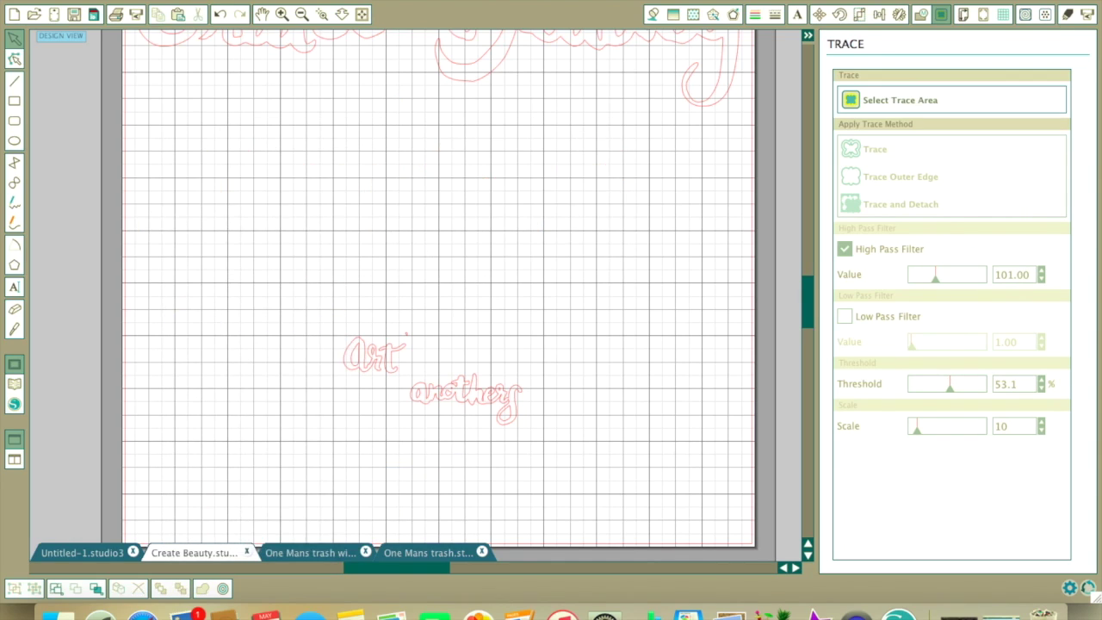
pyautogui.click(221, 17)
# Step: Delete the stray mark before "one" and the row of letter fragments beneath "one" and the start of "mans"
pyautogui.click(182, 238)
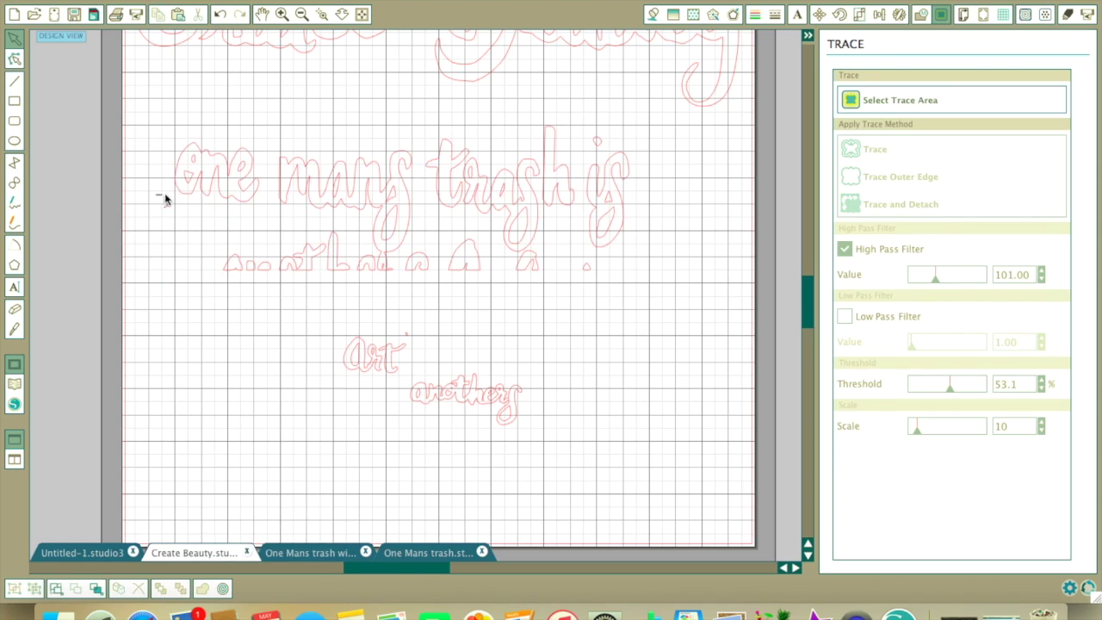
pyautogui.click(165, 199)
pyautogui.rightClick(169, 207)
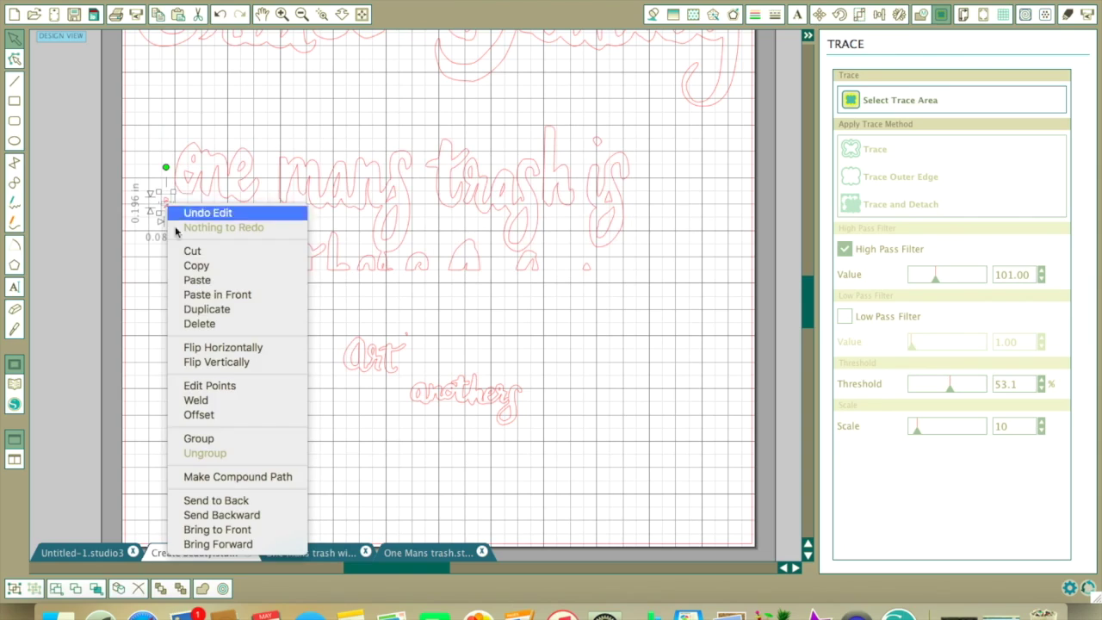
pyautogui.click(199, 323)
pyautogui.moveTo(218, 243); pyautogui.dragTo(335, 274)
pyautogui.rightClick(312, 259)
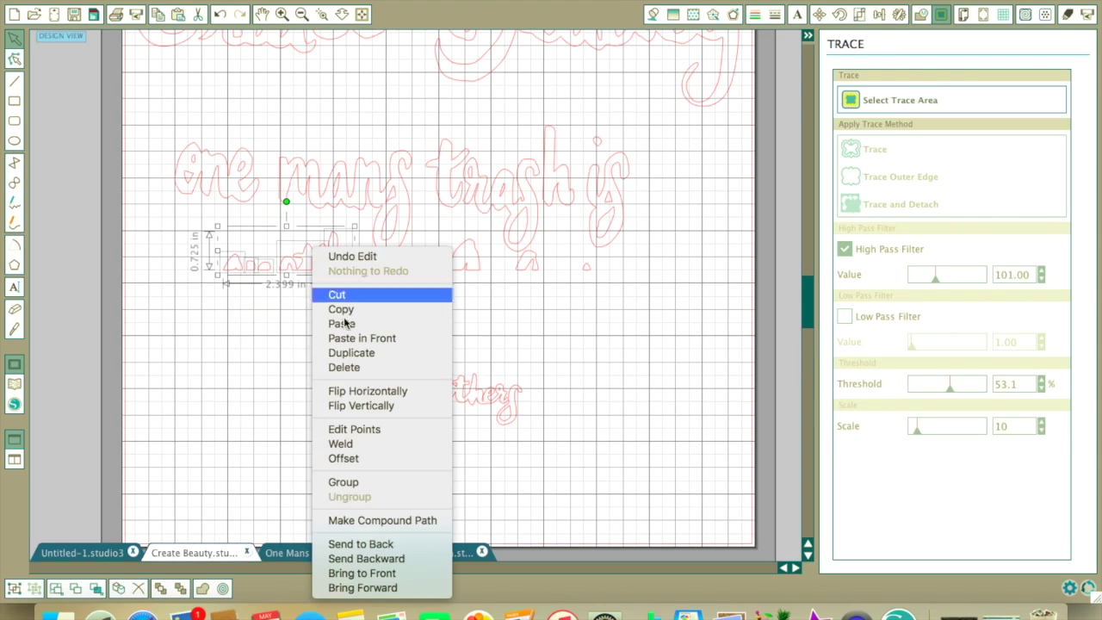
pyautogui.click(344, 367)
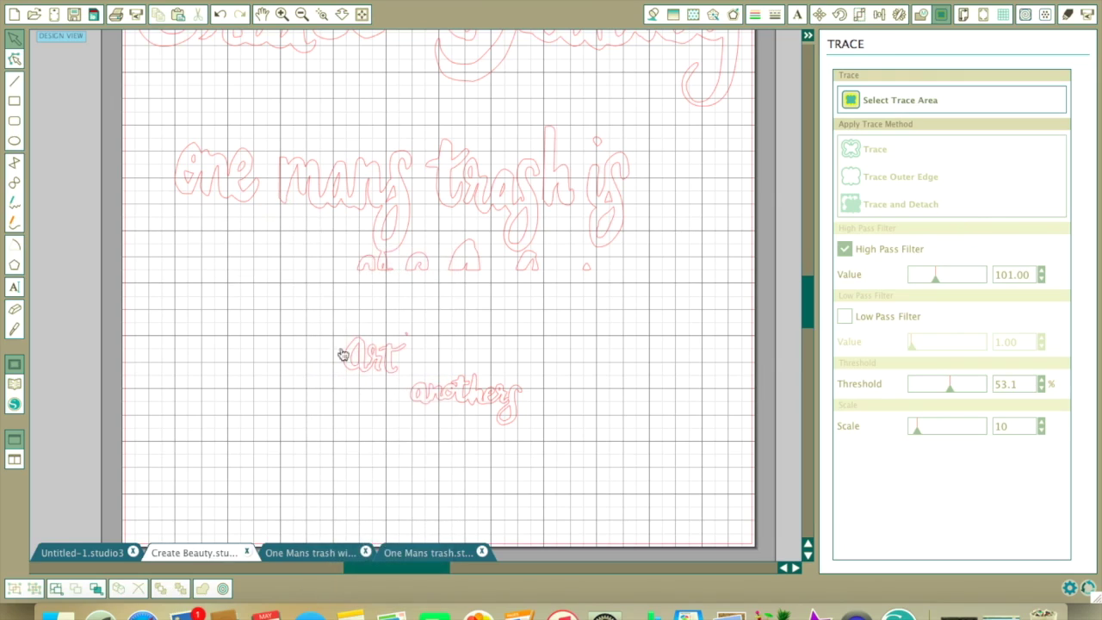
# Step: Delete the small arch-shaped fragment below "mans" and the tiny piece beneath the tail of its "s"
pyautogui.click(367, 263)
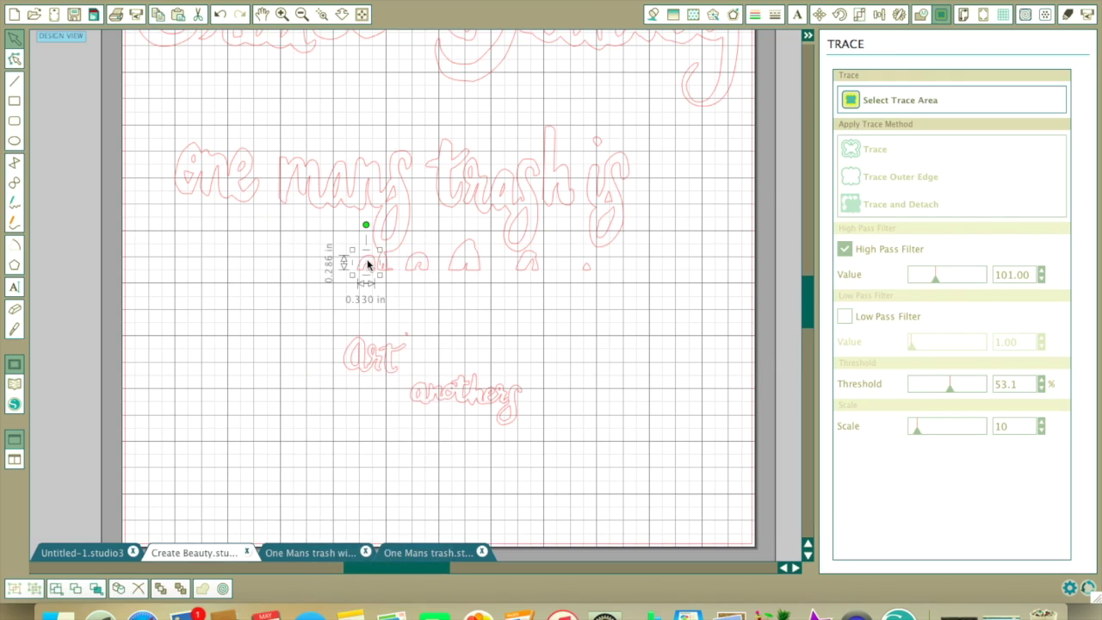
pyautogui.rightClick(366, 263)
pyautogui.click(394, 377)
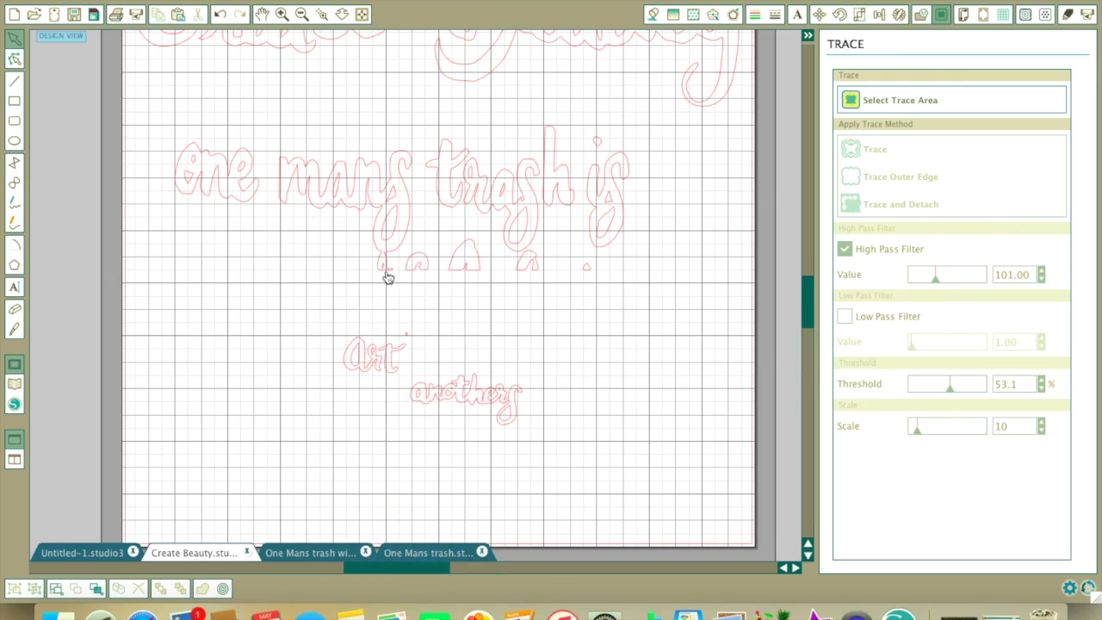
pyautogui.click(386, 272)
pyautogui.rightClick(383, 269)
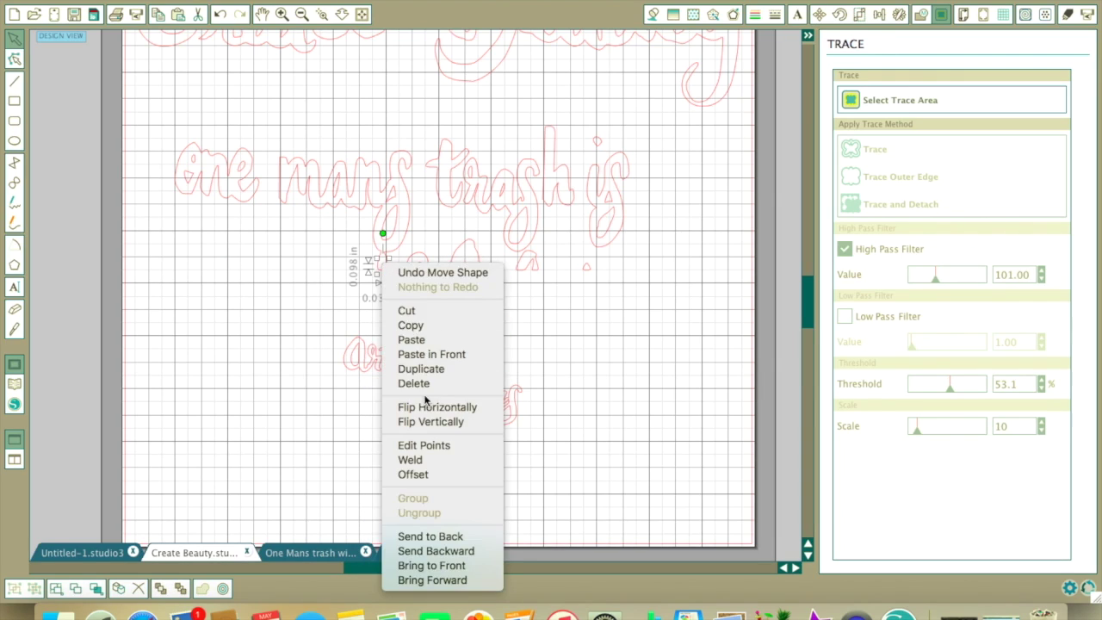
pyautogui.click(418, 382)
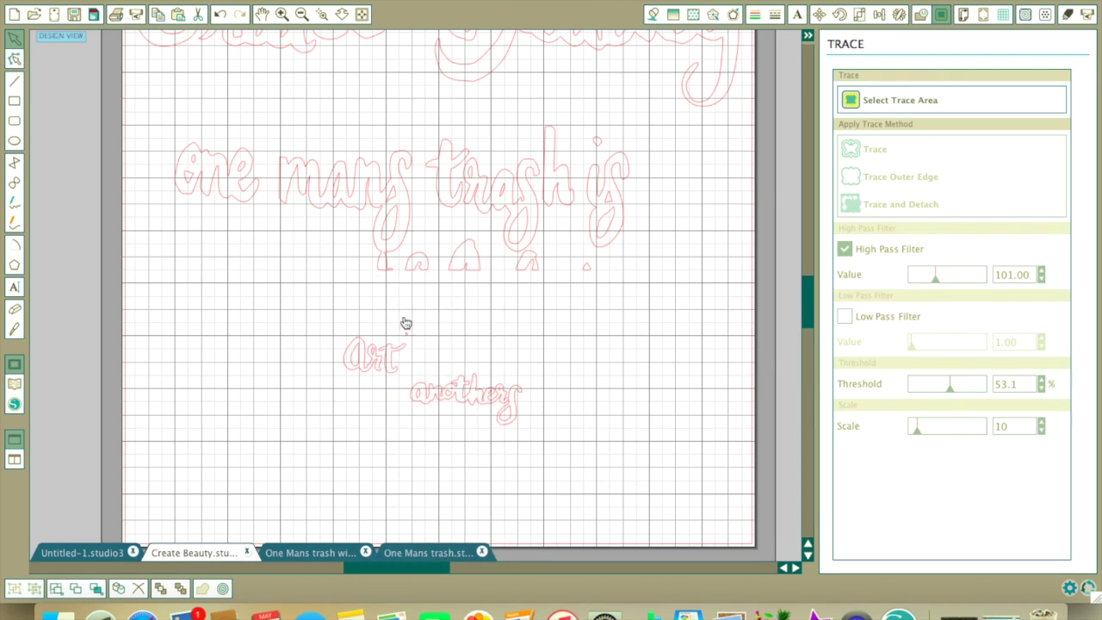
pyautogui.click(385, 268)
pyautogui.click(386, 279)
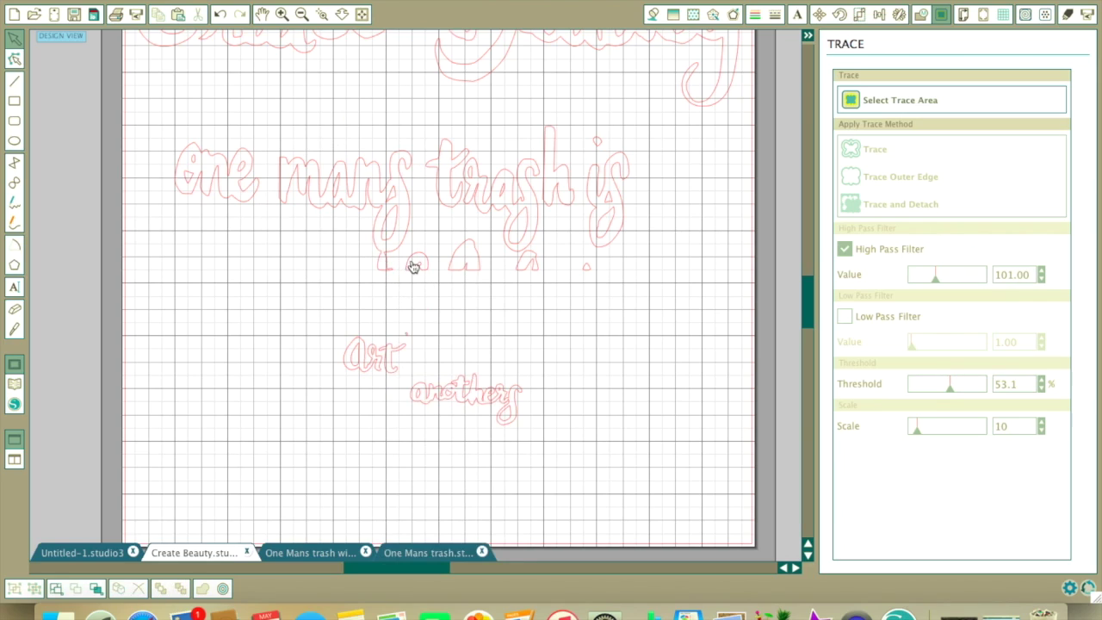
# Step: Delete the arch-shaped fragment just after the "mans" tail and the larger one beneath the start of "trash"
pyautogui.click(411, 266)
pyautogui.rightClick(419, 264)
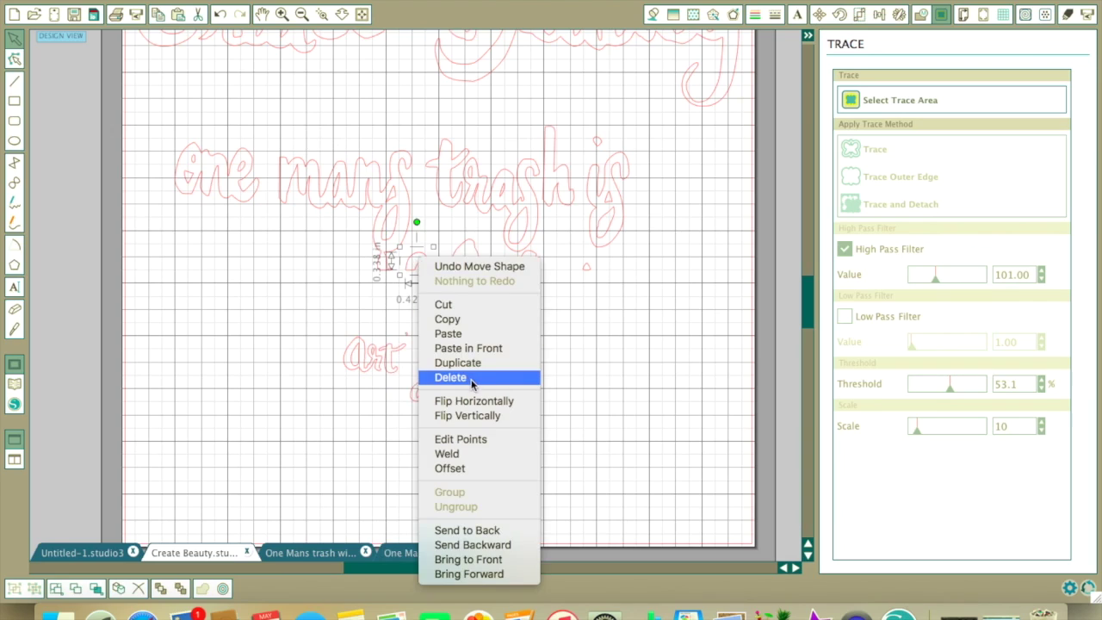
pyautogui.click(471, 379)
pyautogui.click(460, 256)
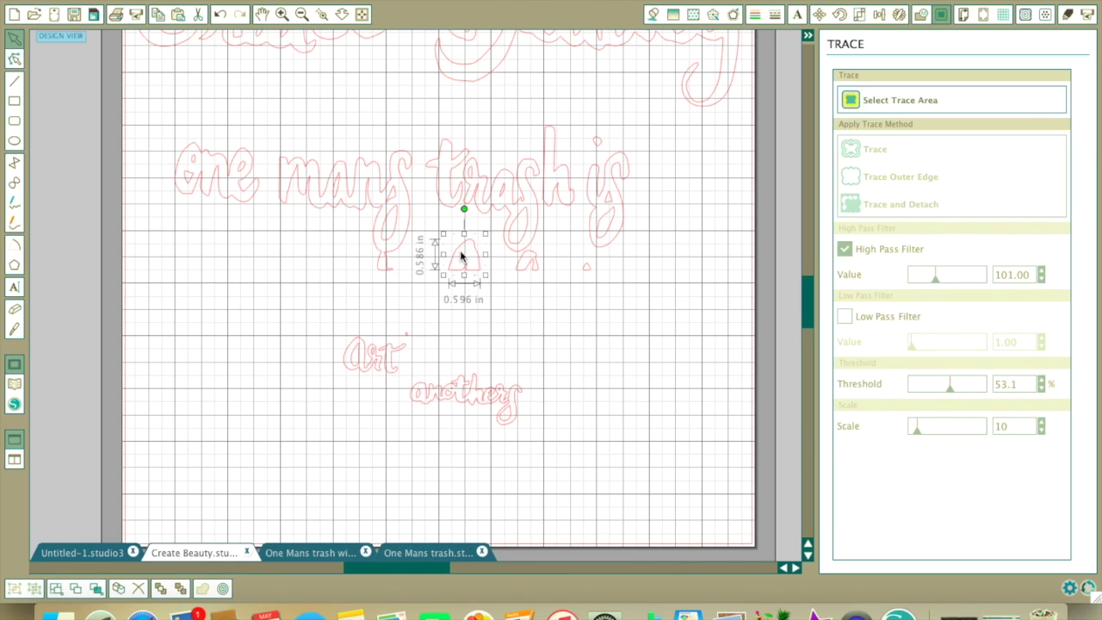
pyautogui.rightClick(457, 249)
pyautogui.click(504, 367)
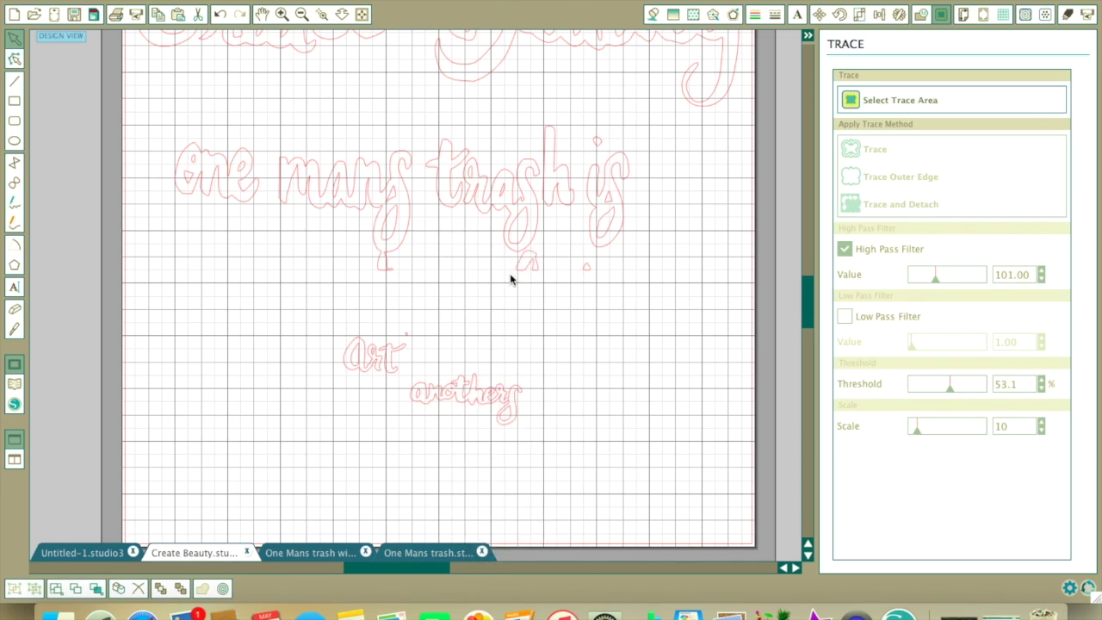
# Step: Delete the fragment beneath the "s" of "trash" and the small one beneath "is"
pyautogui.click(526, 267)
pyautogui.rightClick(528, 266)
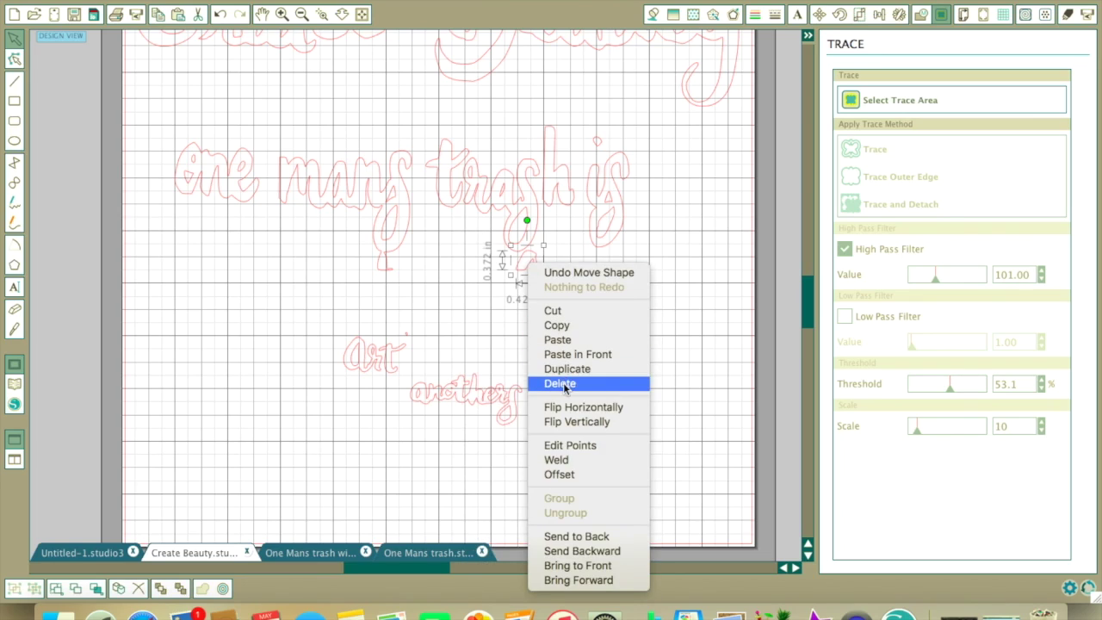
pyautogui.click(560, 384)
pyautogui.click(586, 269)
pyautogui.rightClick(586, 267)
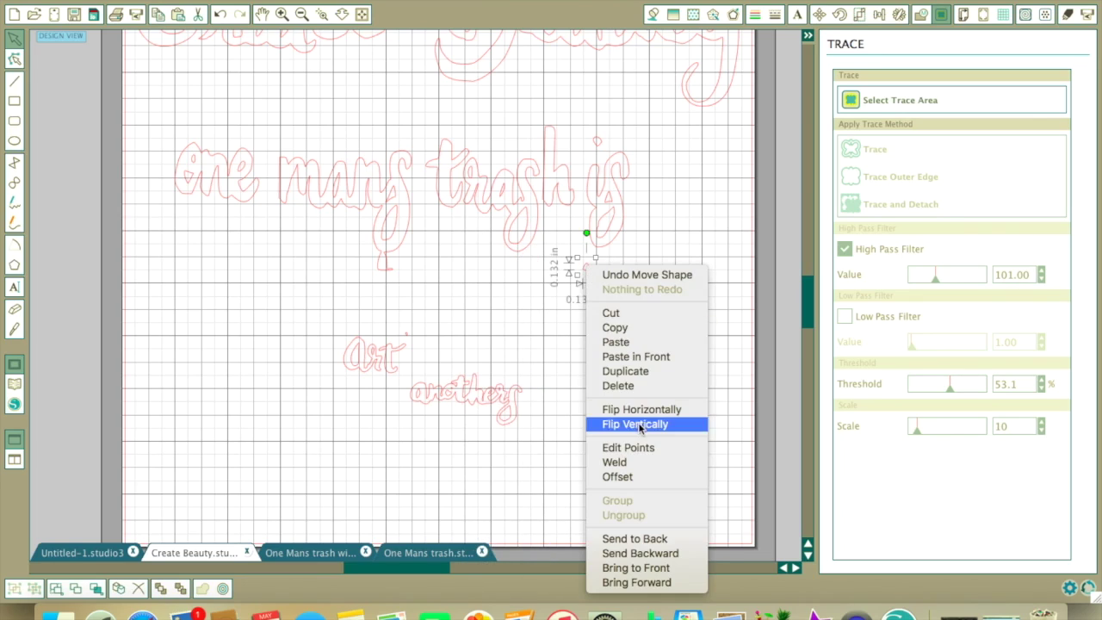
pyautogui.click(618, 385)
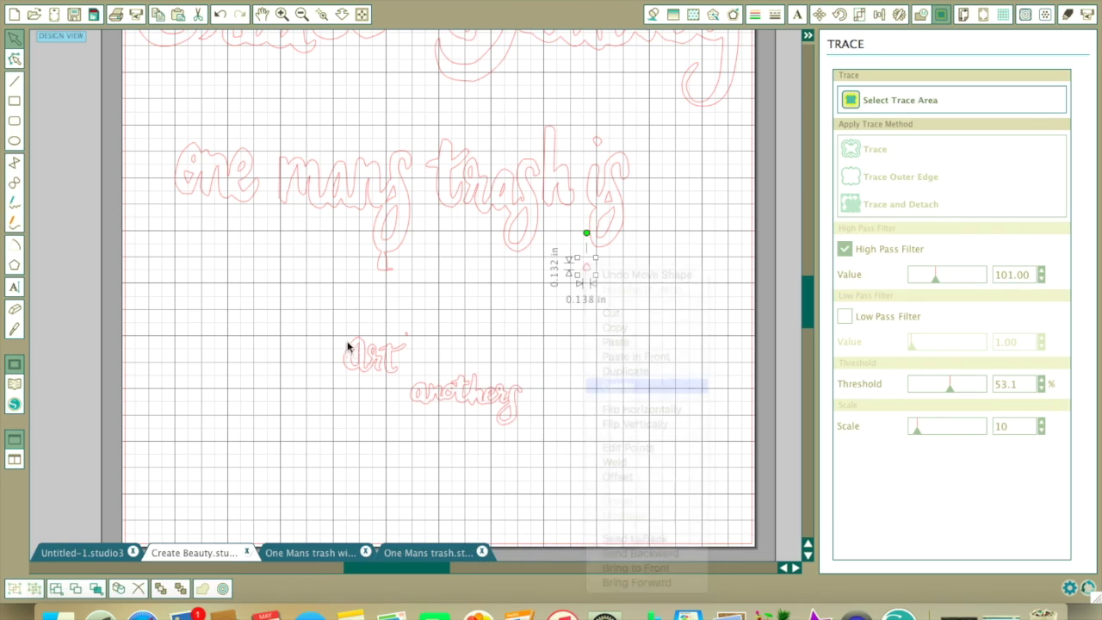
# Step: Examine up close the leftover fragment hanging from the tail of the "s" in "mans"
pyautogui.click(15, 205)
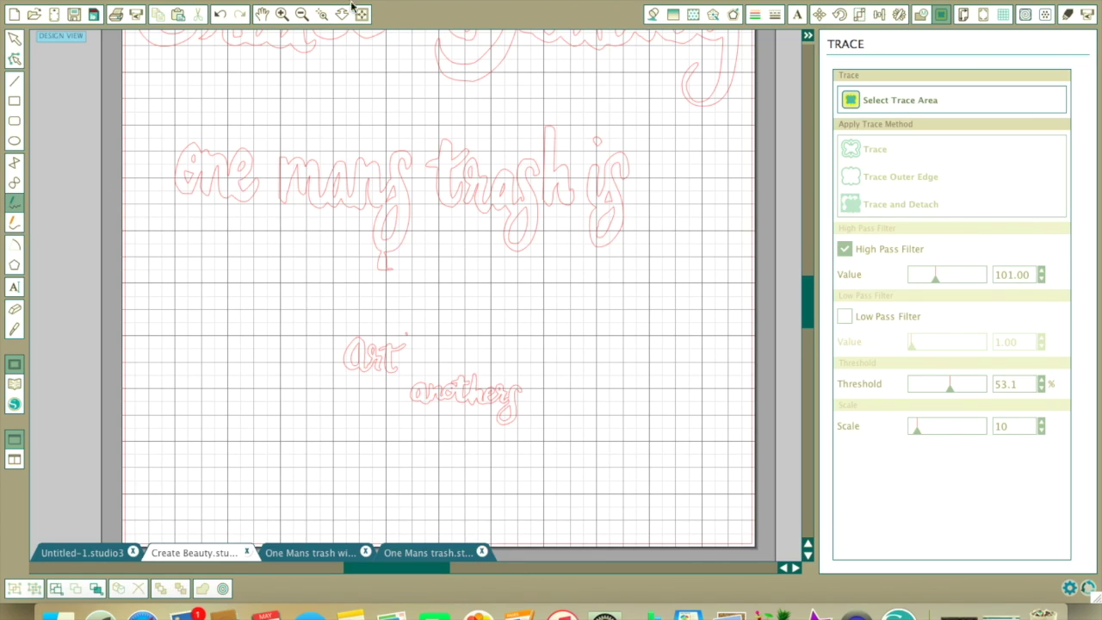
pyautogui.click(278, 19)
pyautogui.click(277, 19)
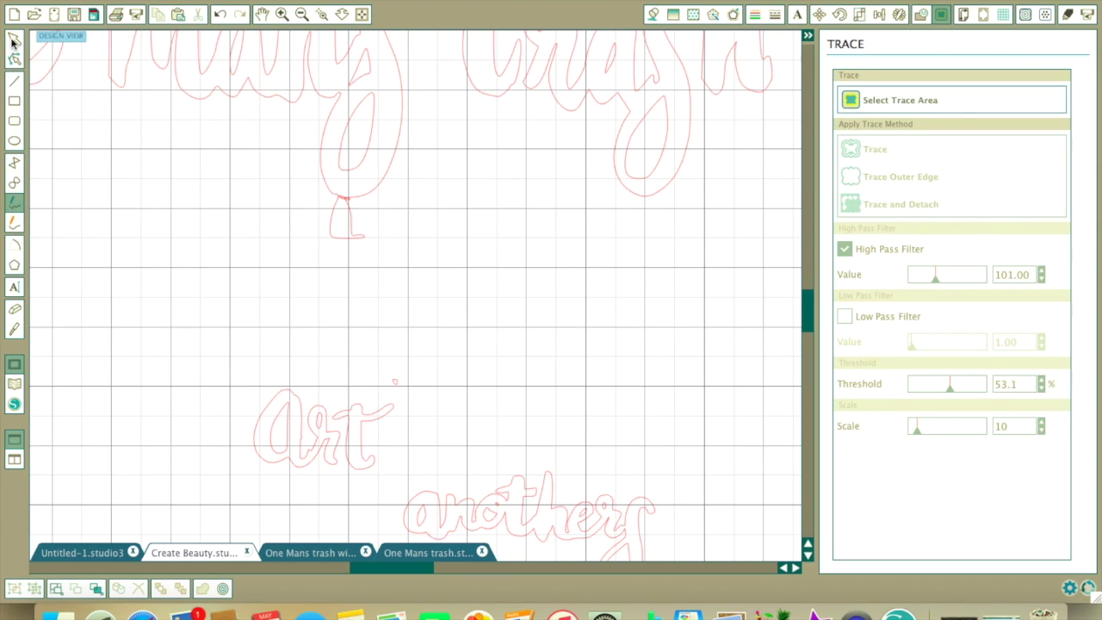
pyautogui.click(13, 40)
pyautogui.rightClick(340, 225)
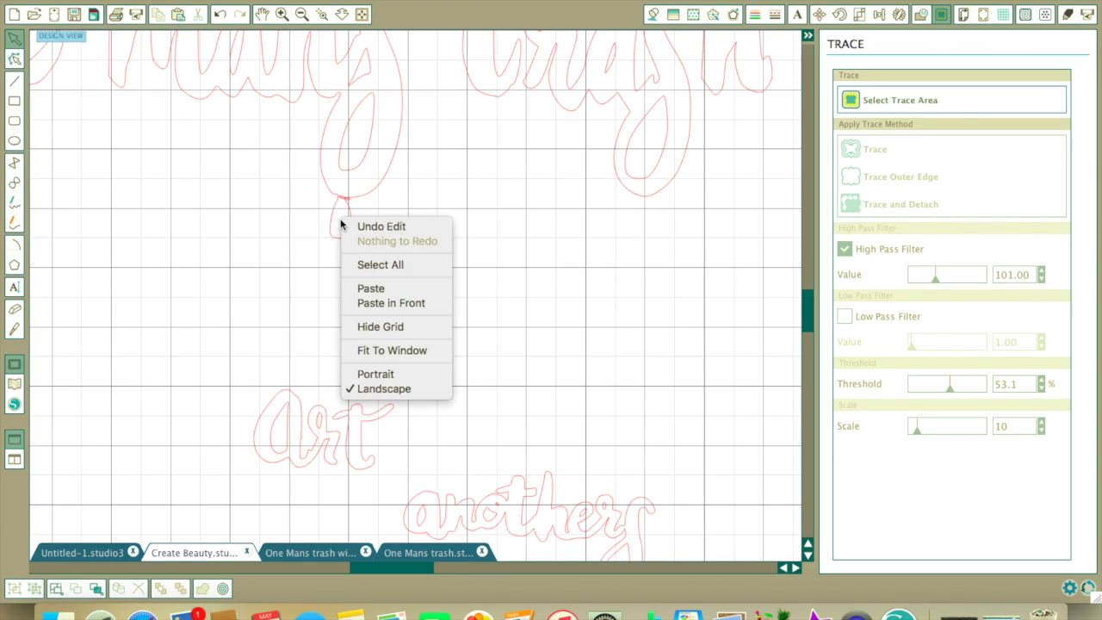
pyautogui.click(308, 234)
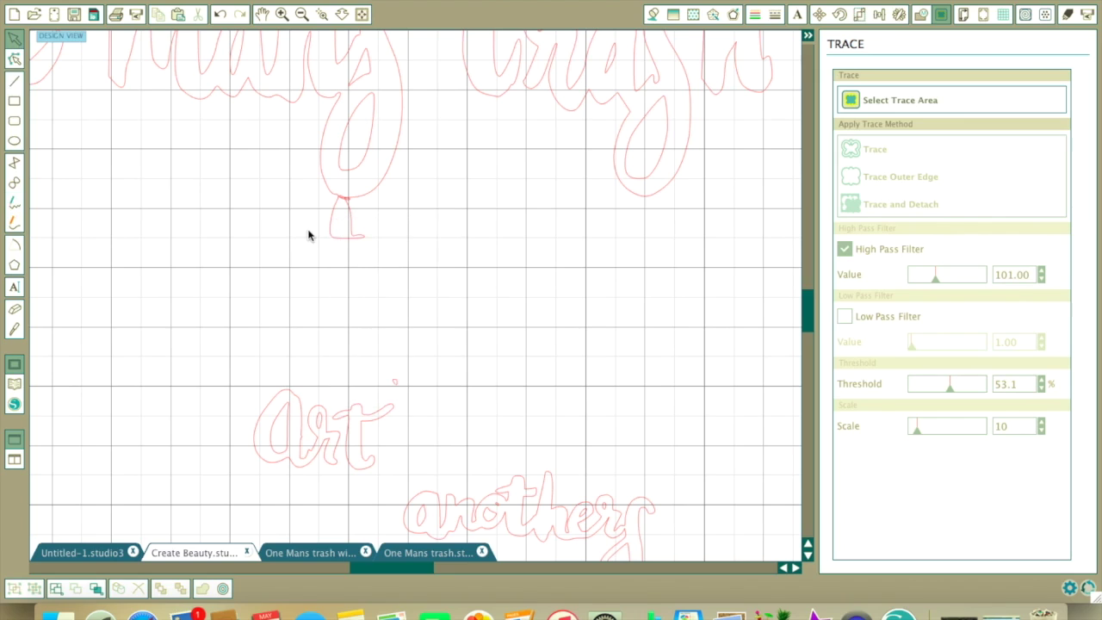
pyautogui.click(301, 13)
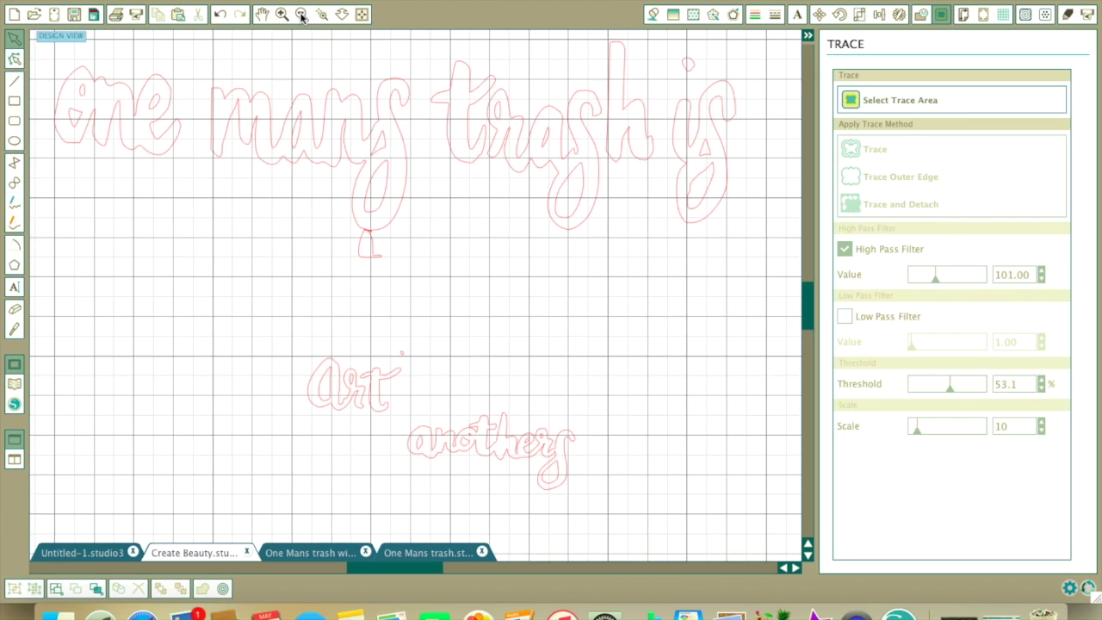
pyautogui.click(301, 14)
# Step: Shrink the "mans" outline slightly to about 2.45 in wide and 2.22 in tall
pyautogui.click(383, 272)
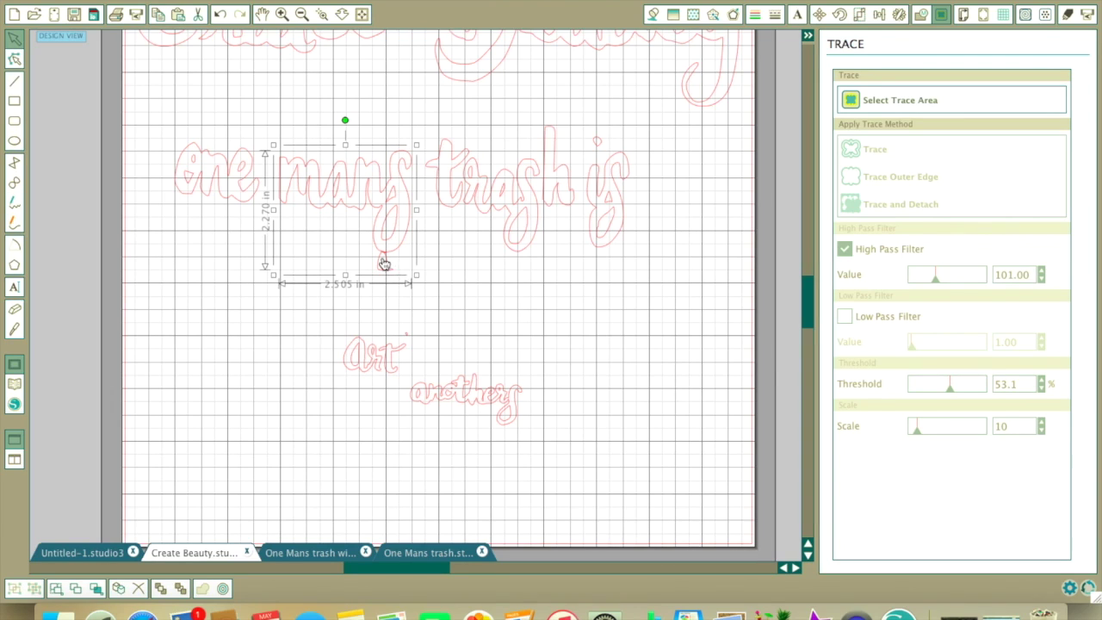
pyautogui.moveTo(272, 144)
pyautogui.mouseDown()
pyautogui.moveTo(282, 157)
pyautogui.moveTo(276, 147)
pyautogui.mouseUp()
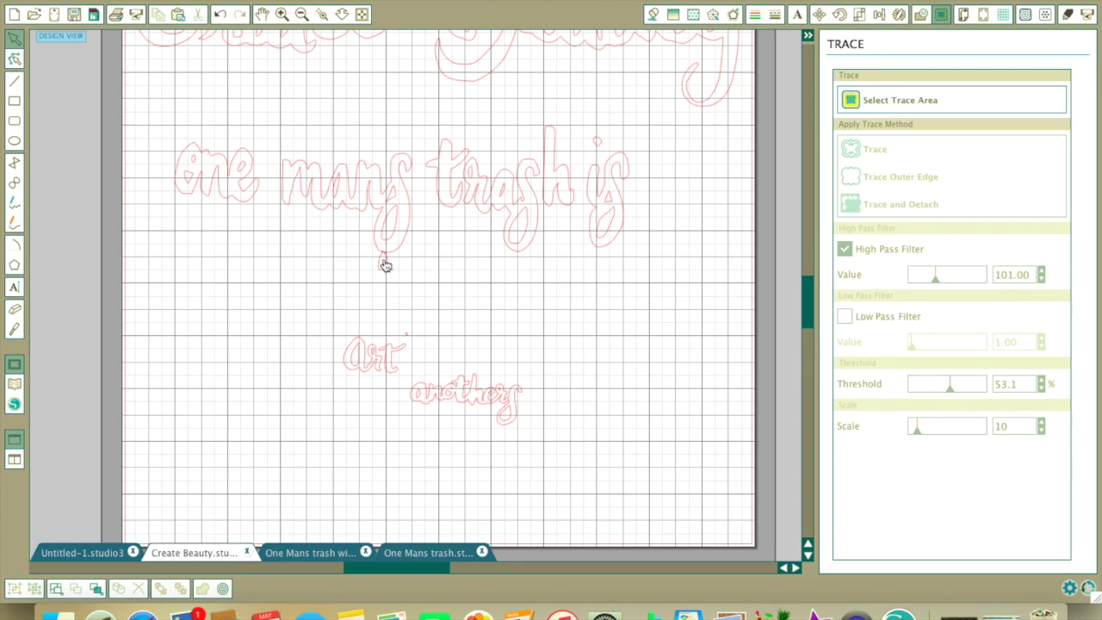
pyautogui.rightClick(385, 263)
pyautogui.click(484, 239)
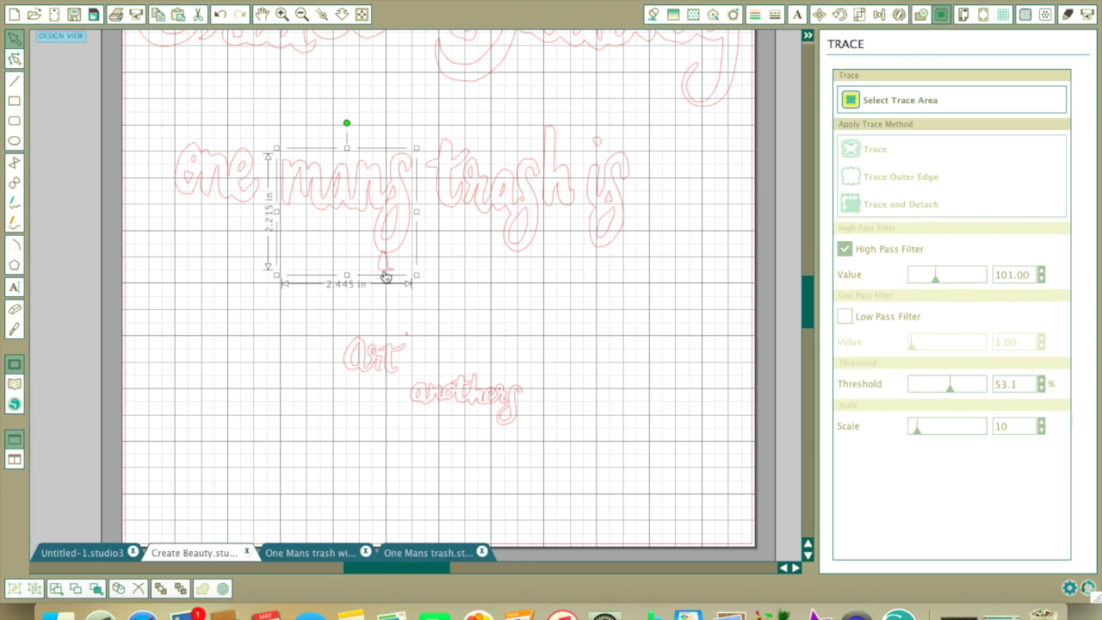
pyautogui.click(247, 352)
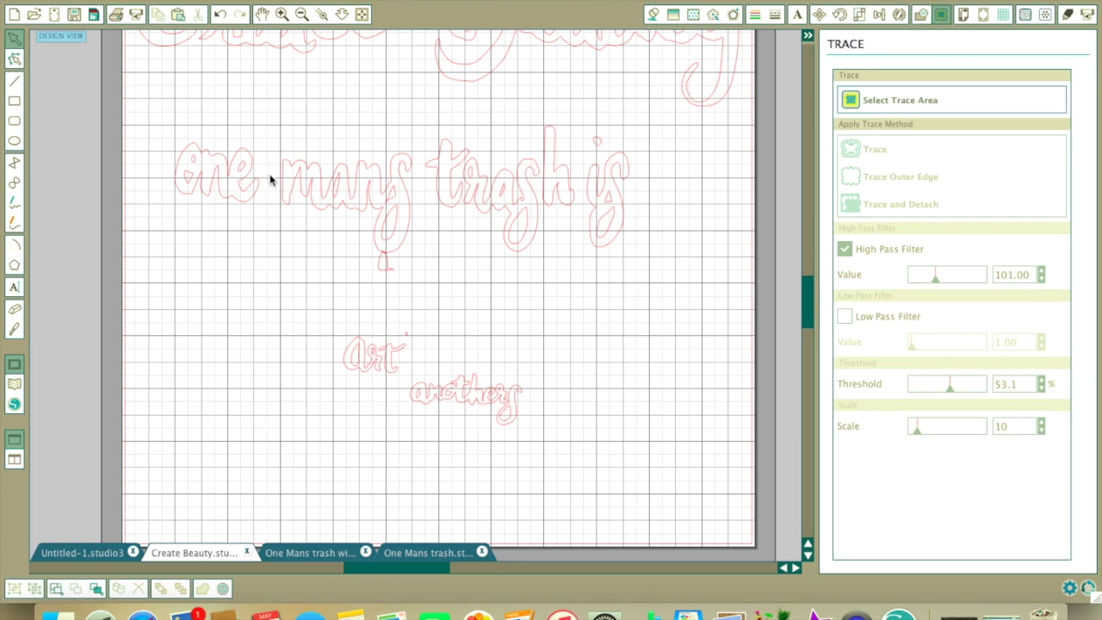
# Step: Make all the "one mans trash is" shapes a compound path and move it slightly up and to the right
pyautogui.moveTo(153, 110); pyautogui.dragTo(614, 229)
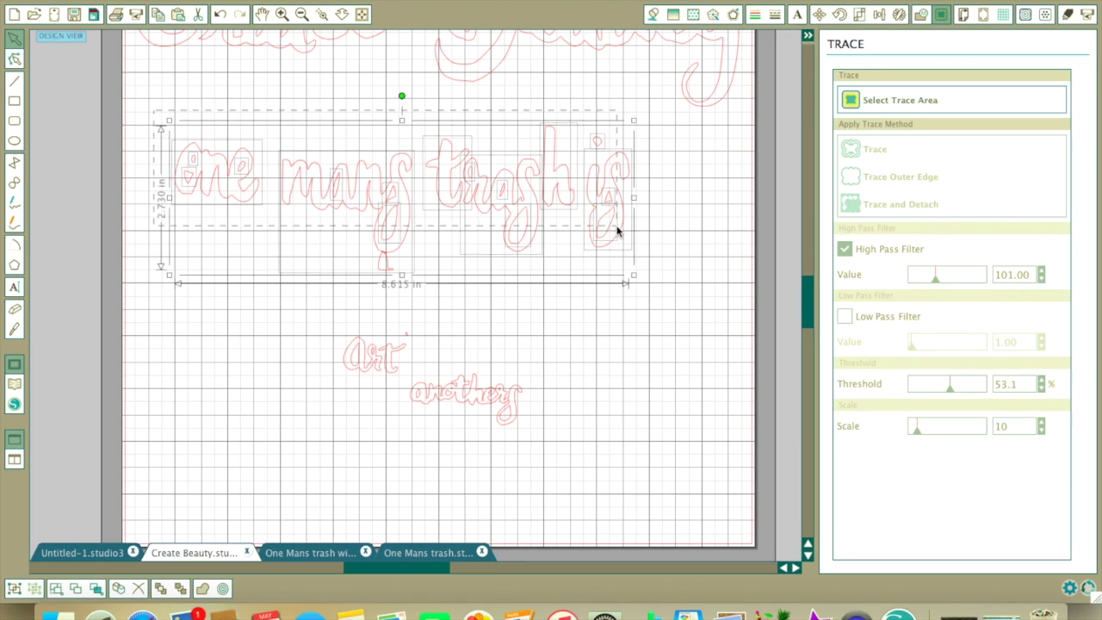
pyautogui.rightClick(518, 210)
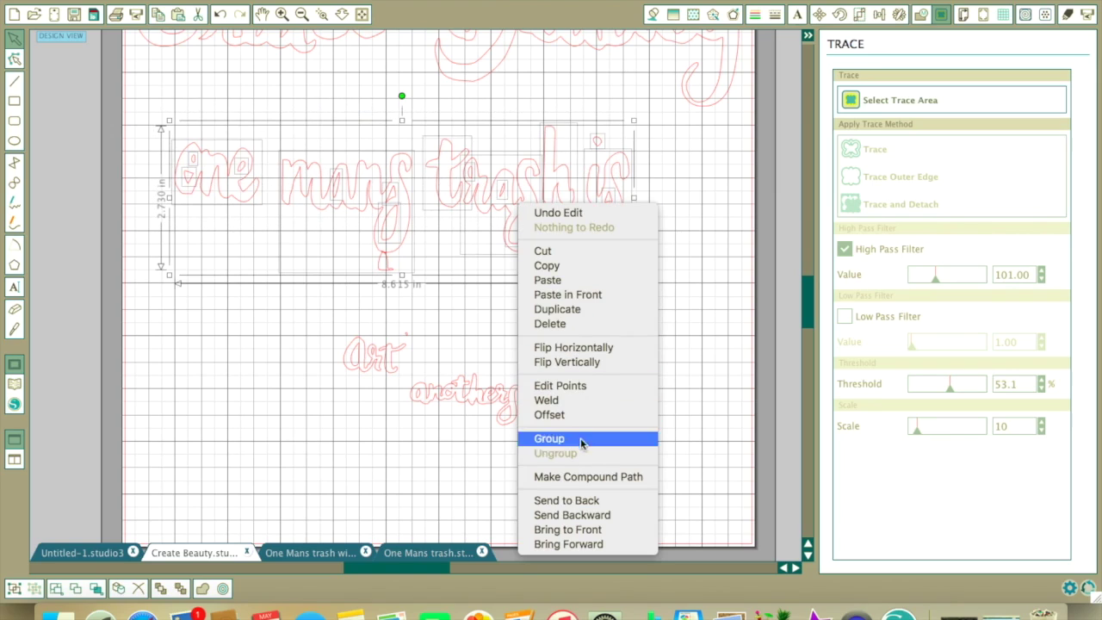
pyautogui.click(564, 476)
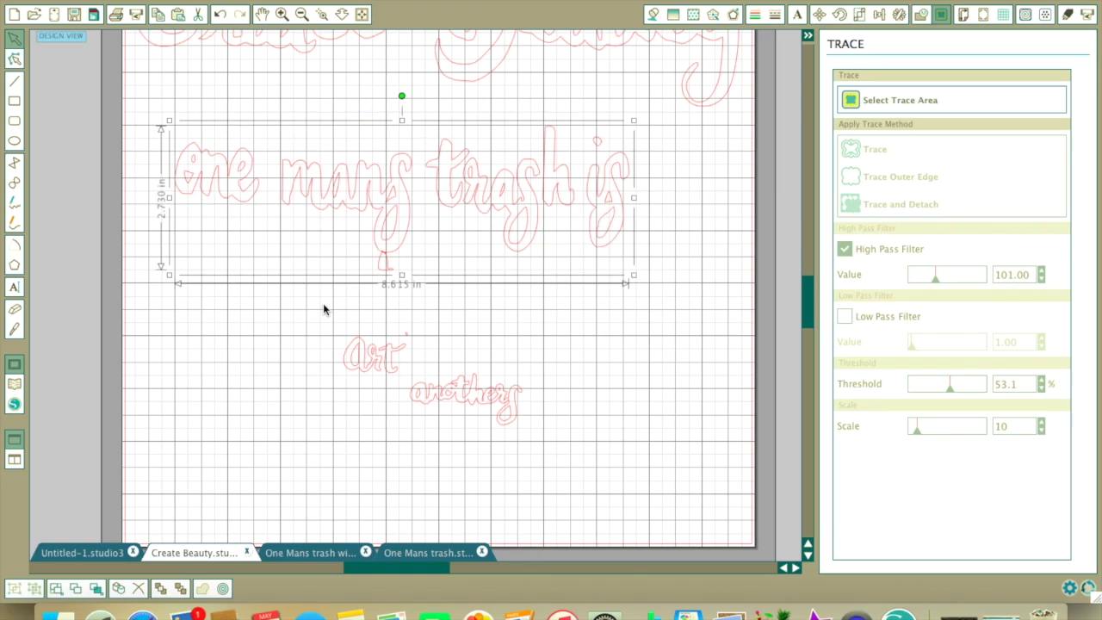
pyautogui.scroll(-2, 309, 295)
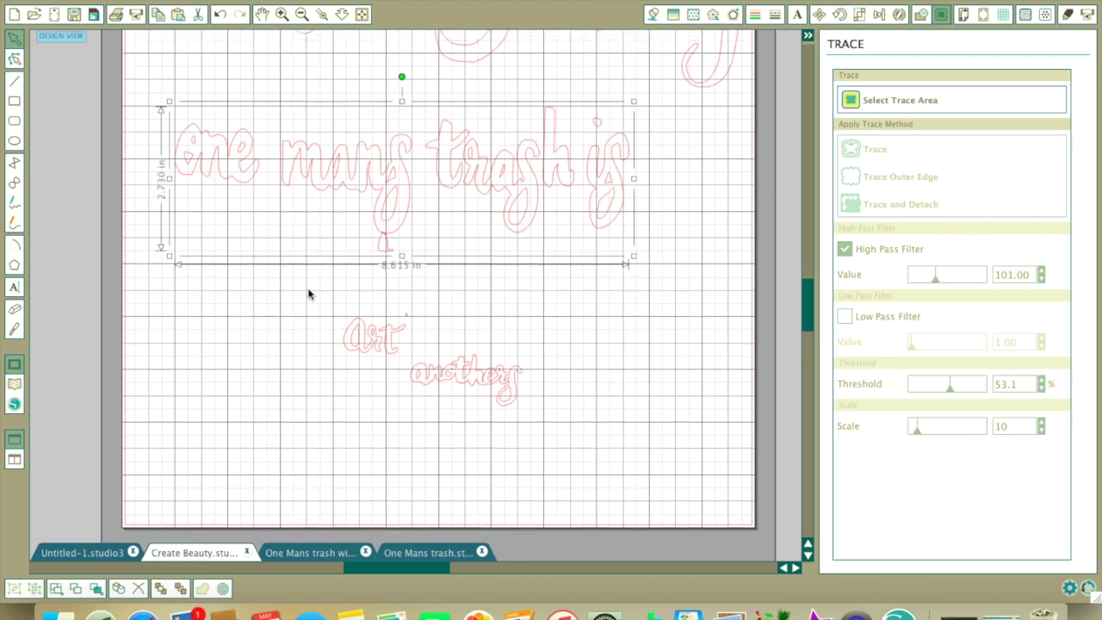
pyautogui.moveTo(387, 136)
pyautogui.mouseDown()
pyautogui.moveTo(415, 157)
pyautogui.moveTo(405, 115)
pyautogui.moveTo(394, 119)
pyautogui.mouseUp()
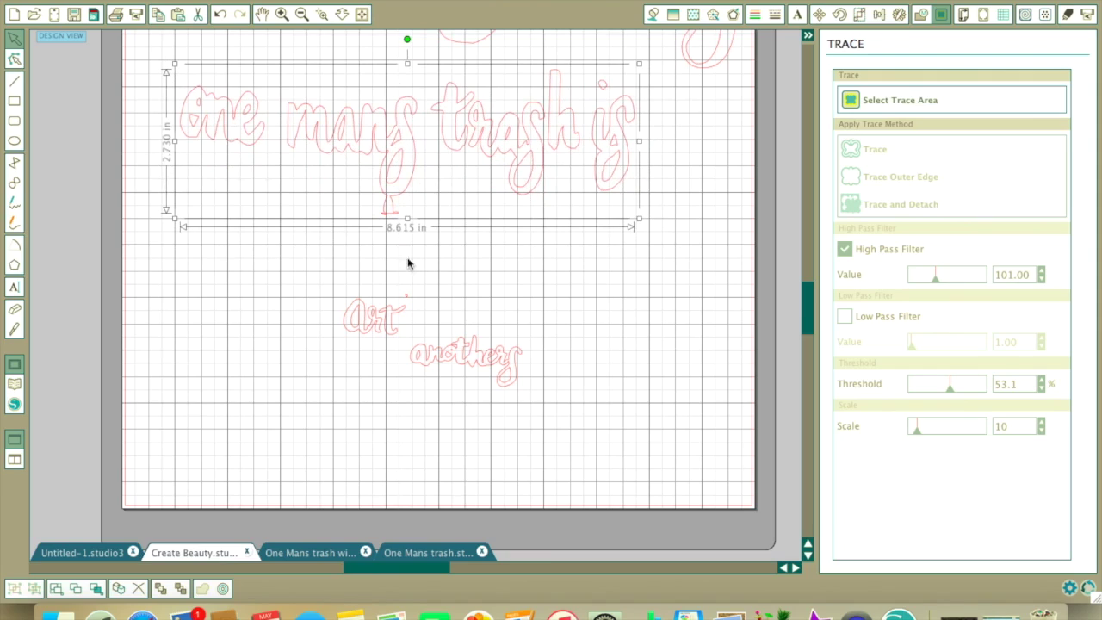
# Step: Move the "anothers" outline up and left beneath "one mans", and shift the "art" outline to the right
pyautogui.click(302, 268)
pyautogui.moveTo(301, 268); pyautogui.dragTo(536, 359)
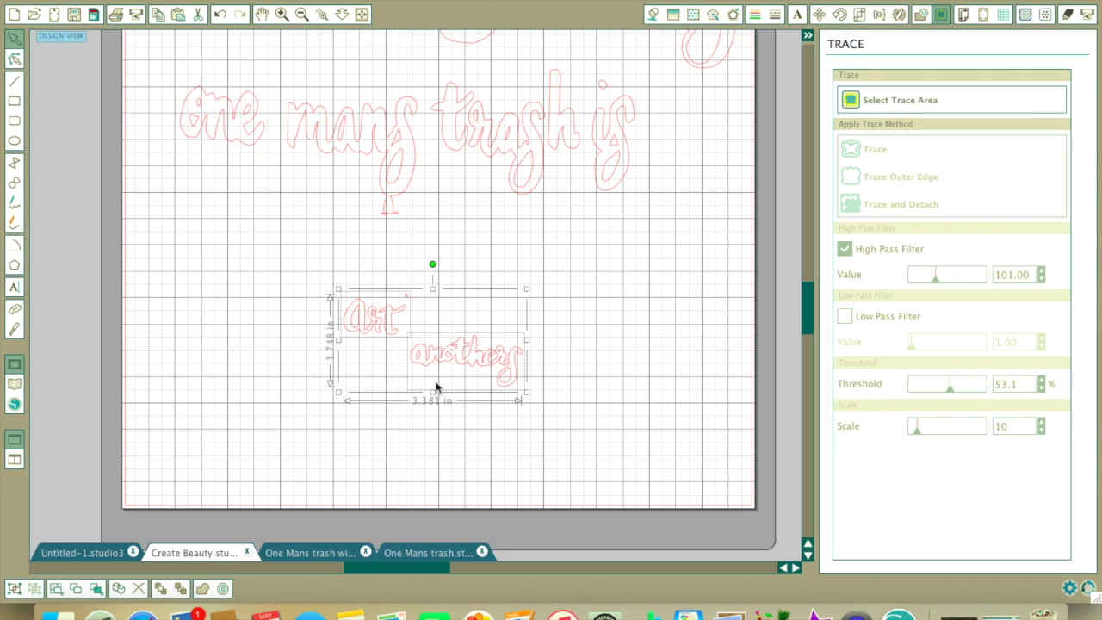
pyautogui.click(474, 200)
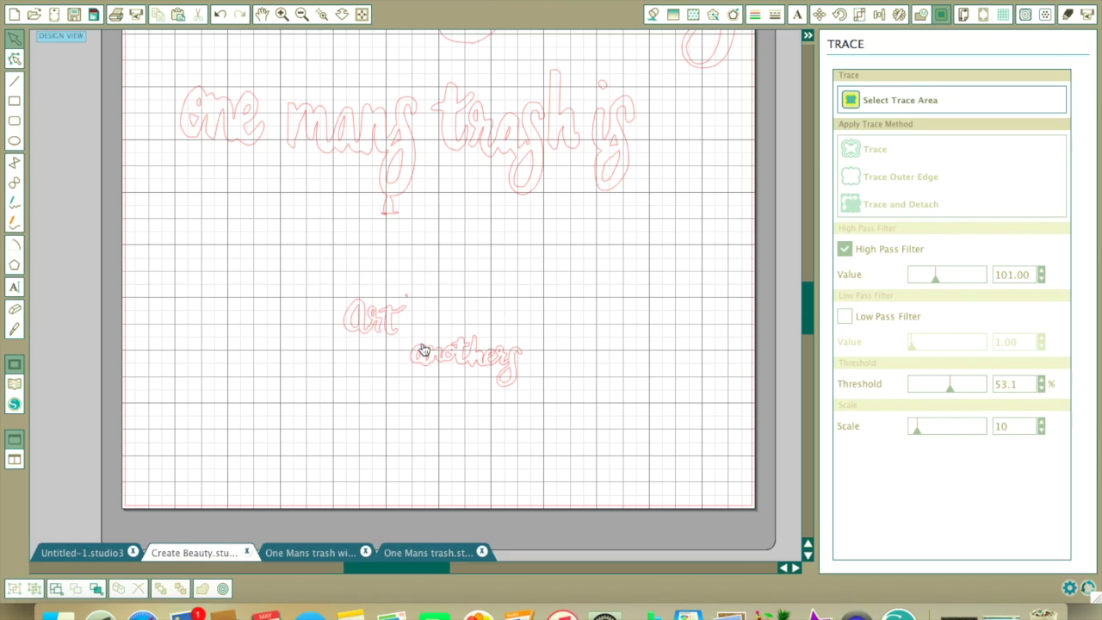
pyautogui.click(523, 373)
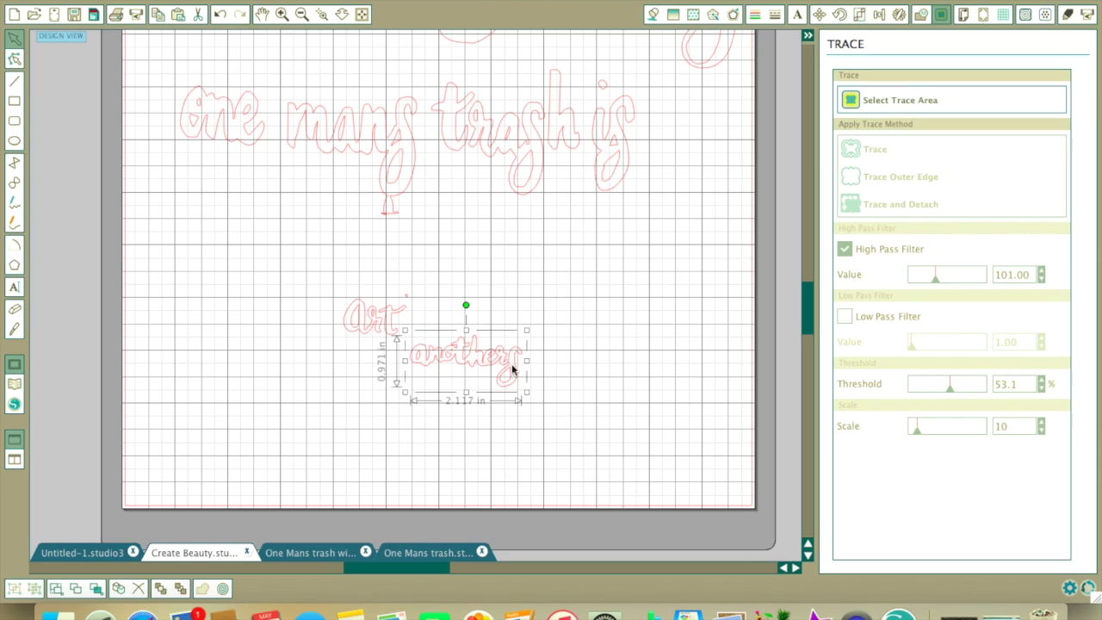
pyautogui.moveTo(504, 374); pyautogui.dragTo(309, 239)
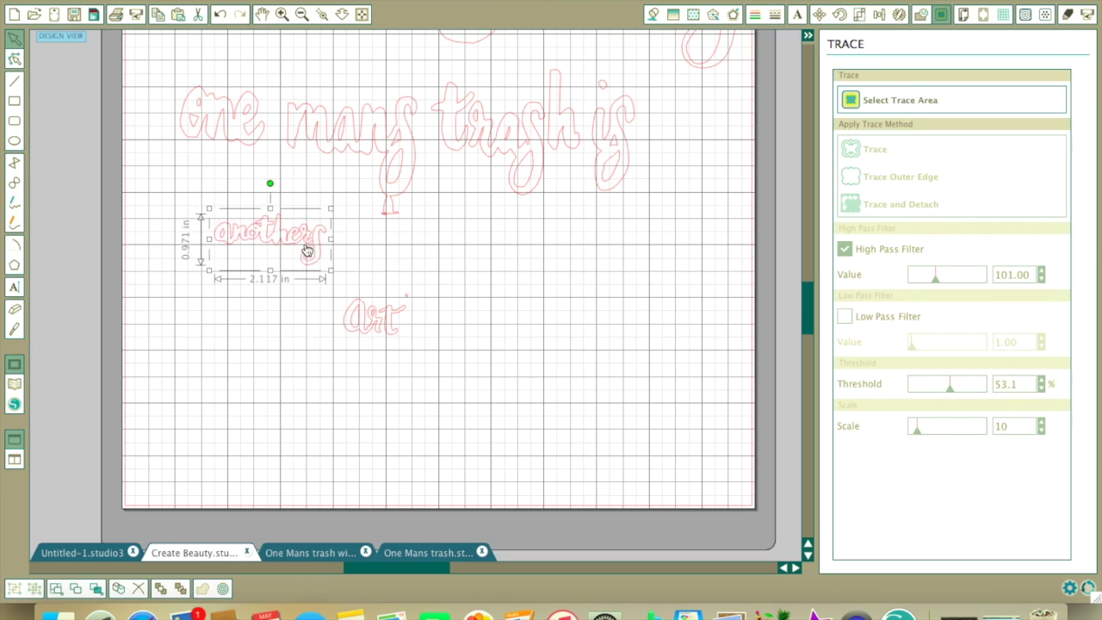
pyautogui.moveTo(367, 330); pyautogui.dragTo(503, 316)
# Step: Enlarge the "anothers" outline beneath "one mans" to about 4.11 in wide and 2.19 in tall
pyautogui.moveTo(238, 208); pyautogui.dragTo(331, 254)
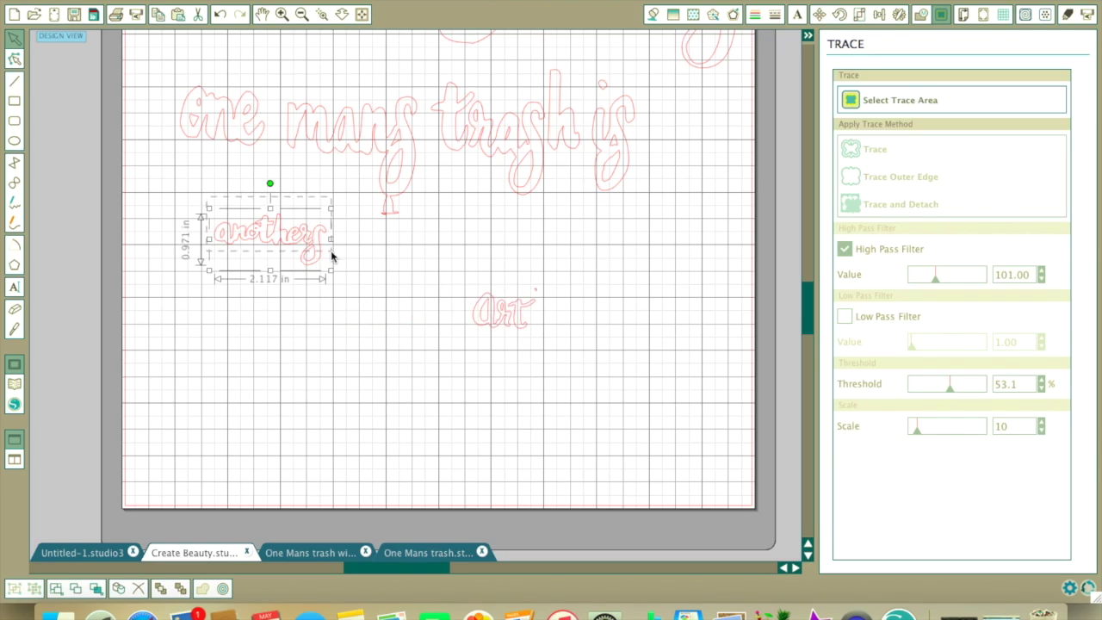
pyautogui.moveTo(269, 272); pyautogui.dragTo(269, 317)
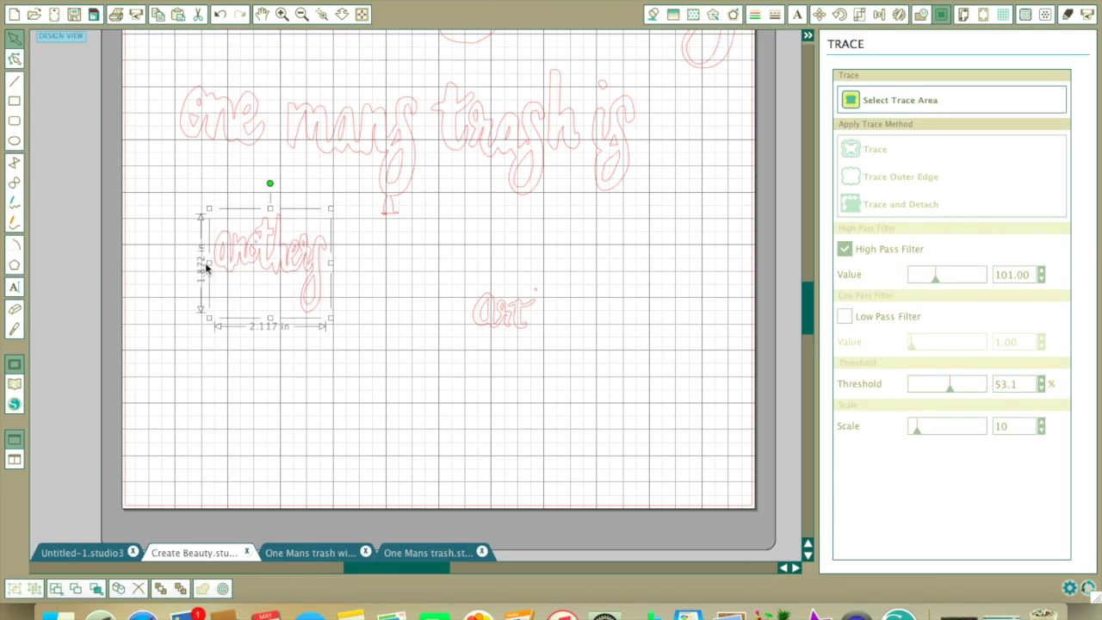
pyautogui.moveTo(208, 263); pyautogui.dragTo(157, 262)
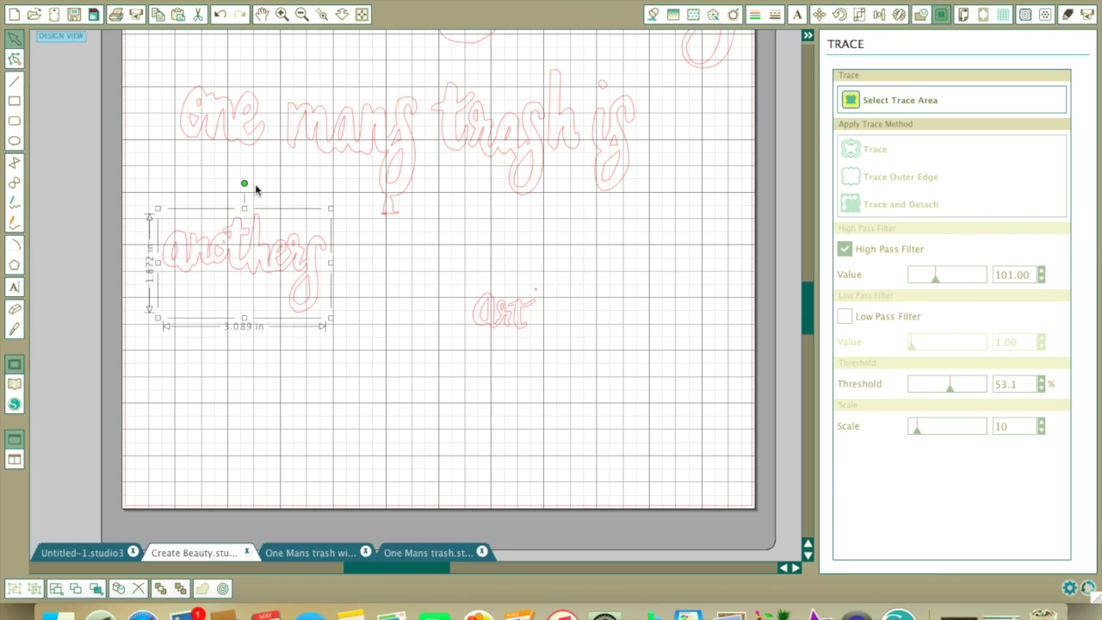
pyautogui.click(244, 209)
pyautogui.click(248, 259)
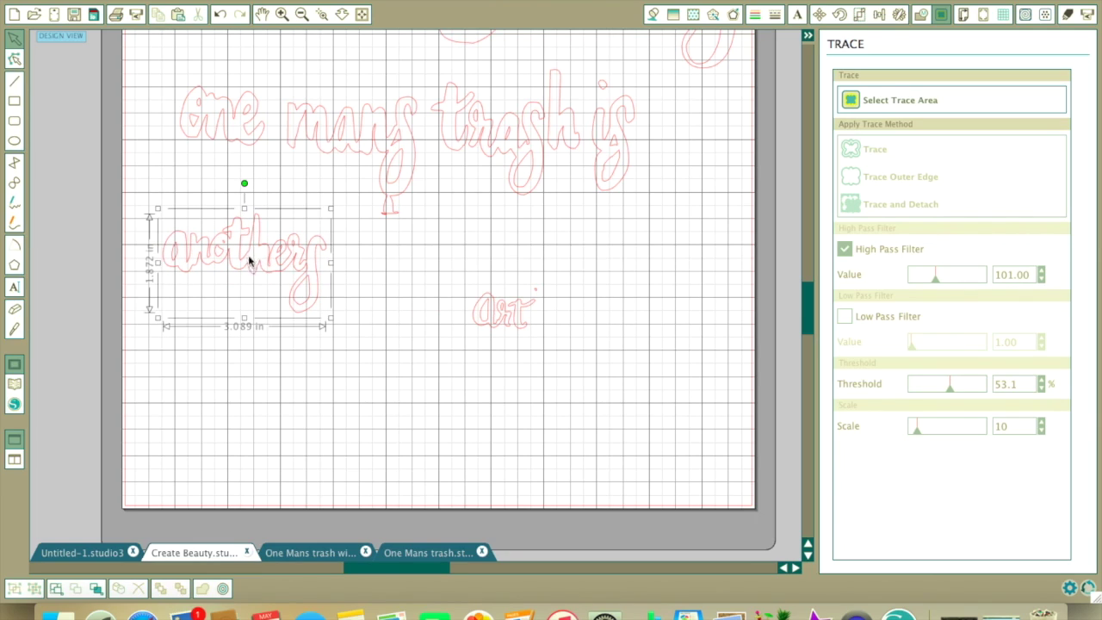
pyautogui.moveTo(245, 207); pyautogui.dragTo(245, 201)
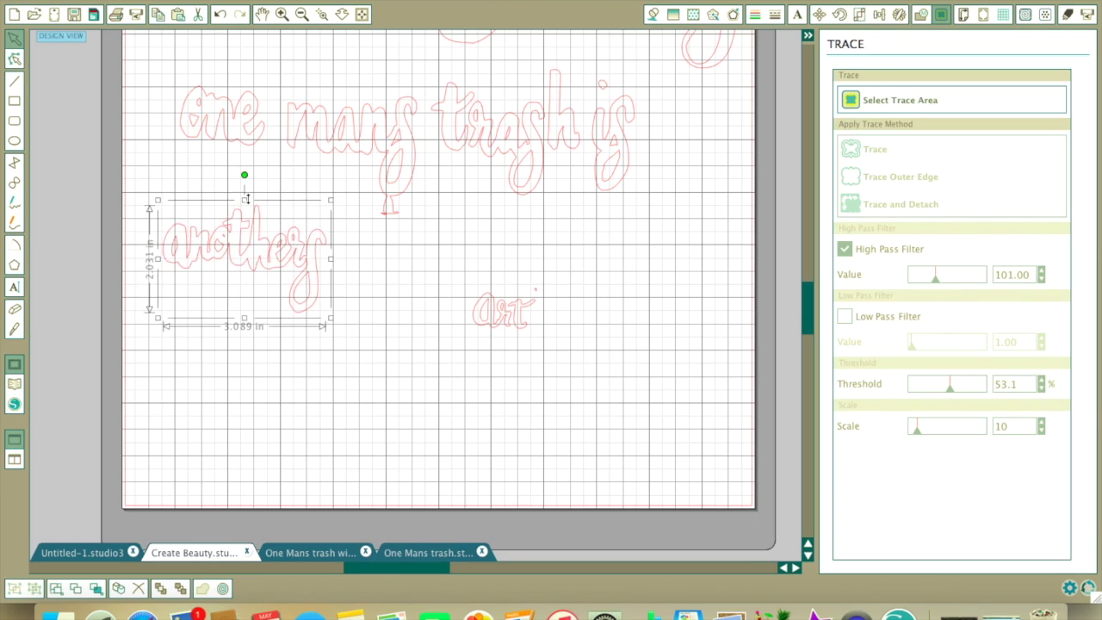
pyautogui.moveTo(331, 258); pyautogui.dragTo(381, 260)
pyautogui.moveTo(273, 258); pyautogui.dragTo(278, 274)
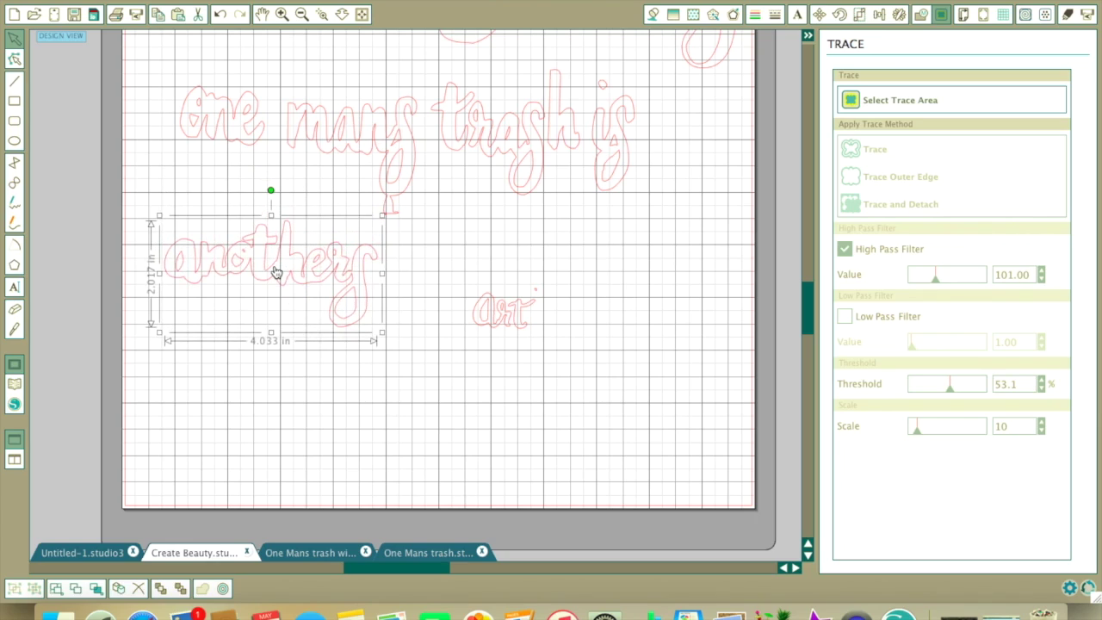
pyautogui.moveTo(270, 218); pyautogui.dragTo(270, 206)
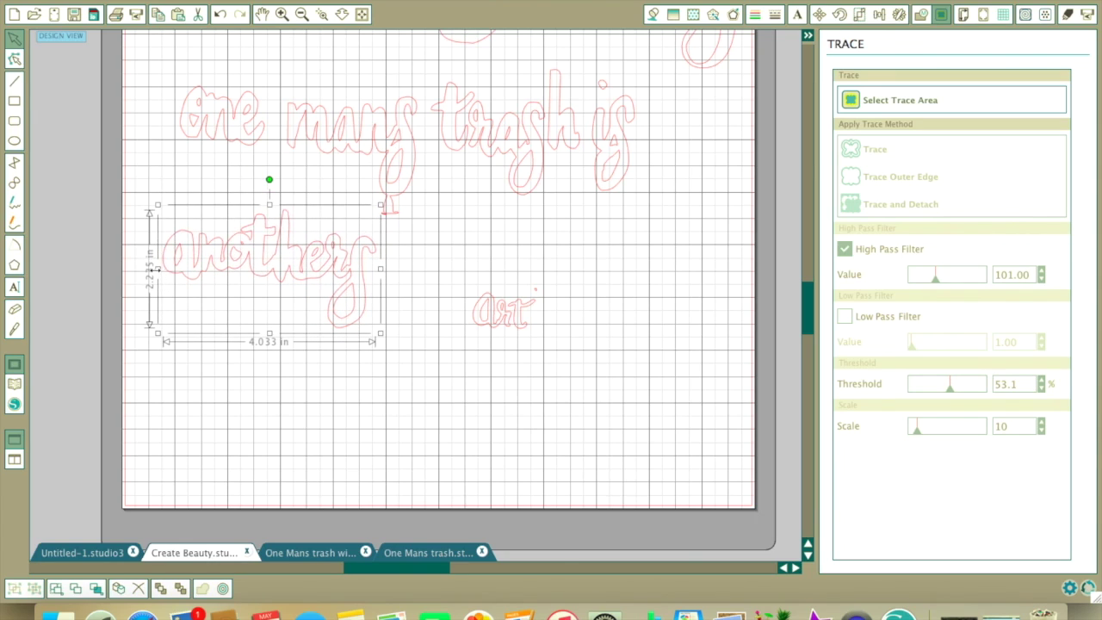
pyautogui.moveTo(157, 269); pyautogui.dragTo(154, 270)
pyautogui.moveTo(268, 335); pyautogui.dragTo(268, 333)
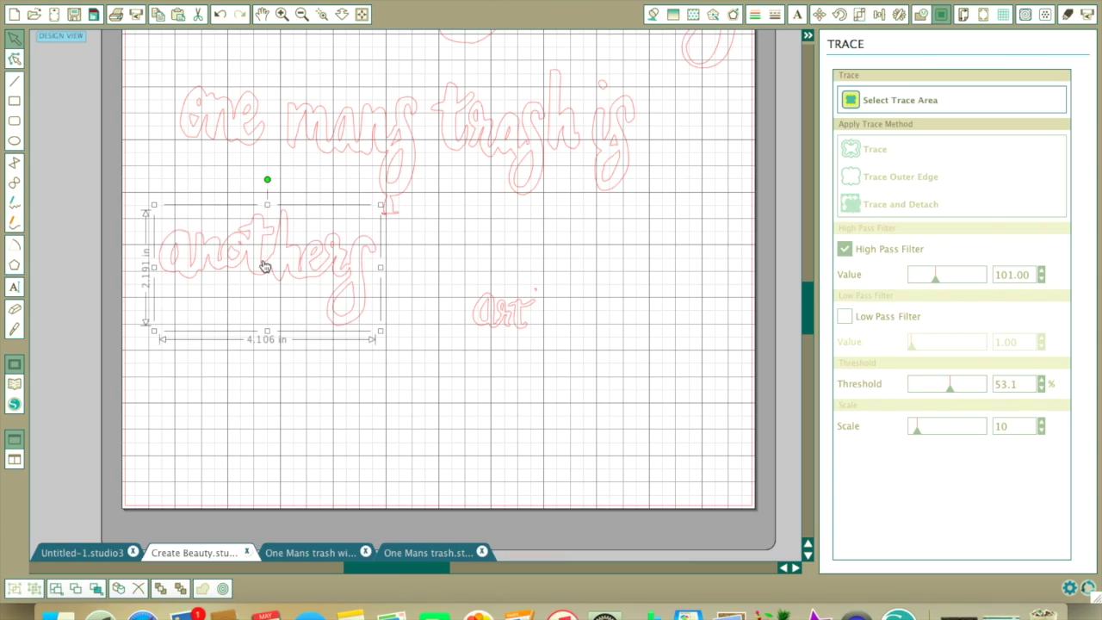
pyautogui.click(250, 318)
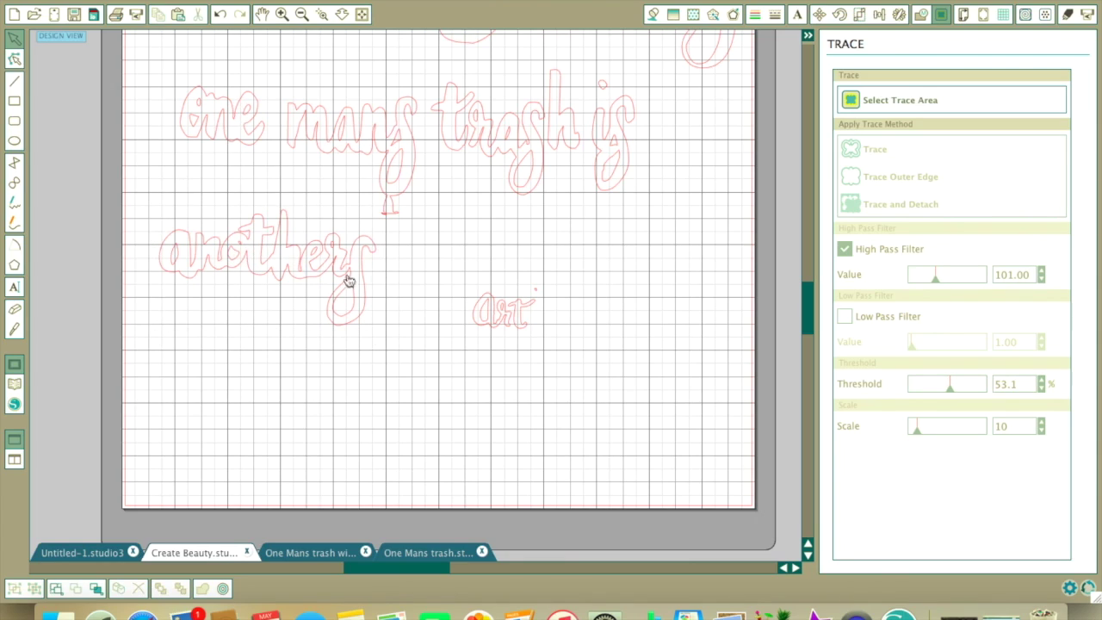
# Step: Enlarge the "art" outline proportionally to about 4.74 in wide and 2.98 in tall and place it beside "anothers"
pyautogui.moveTo(456, 254); pyautogui.dragTo(582, 349)
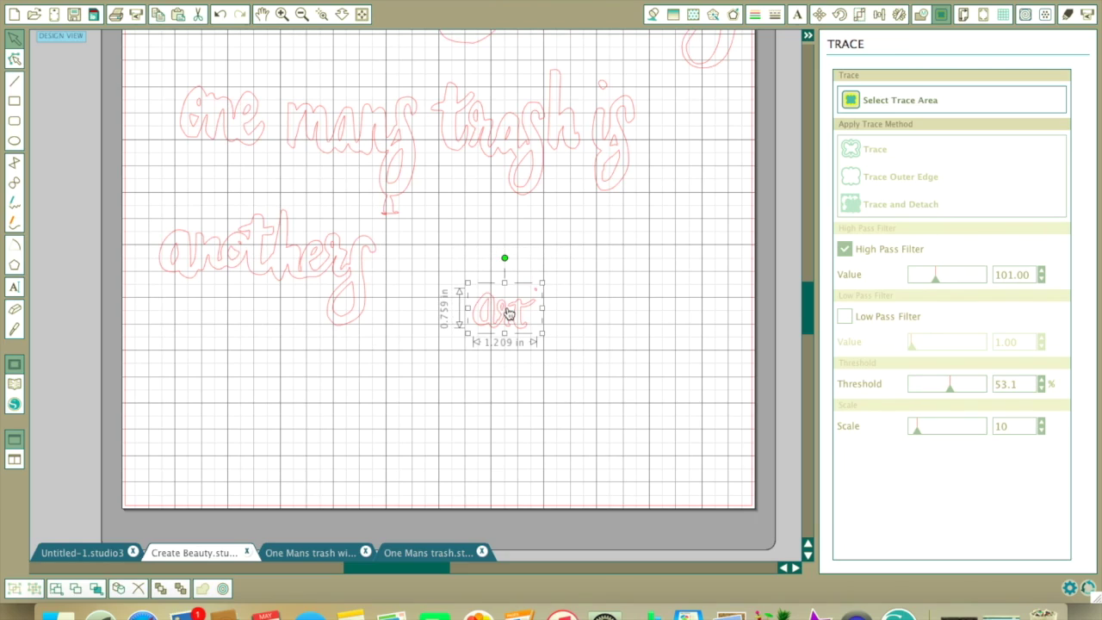
pyautogui.moveTo(542, 336); pyautogui.dragTo(724, 467)
pyautogui.moveTo(557, 338); pyautogui.dragTo(529, 313)
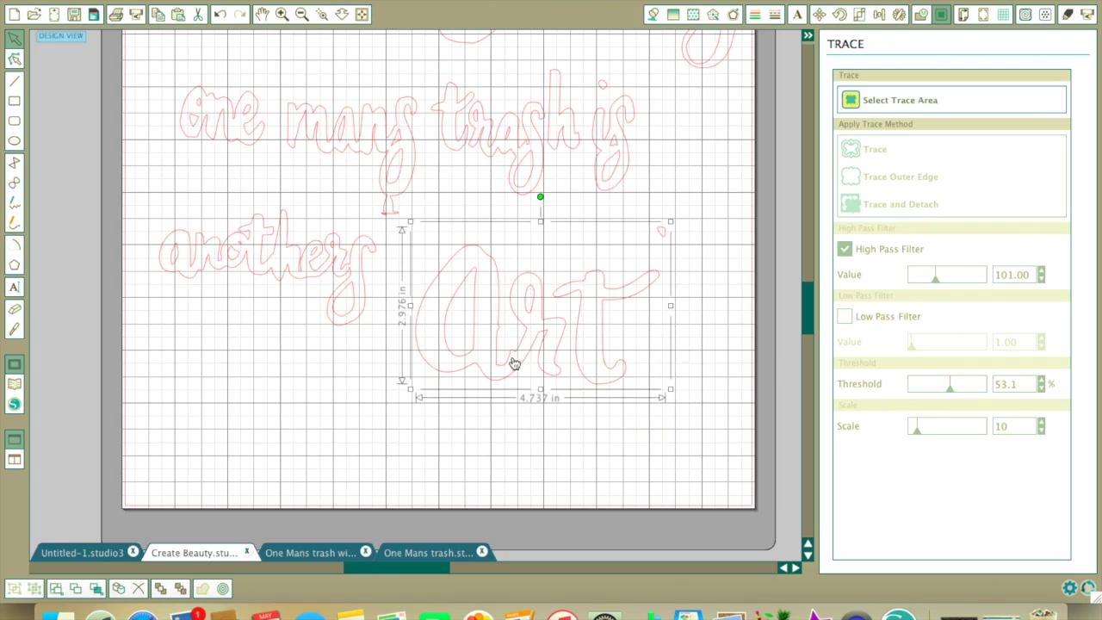
# Step: Release the compound path of the "art" outline and delete the stray dot above the "t"
pyautogui.rightClick(496, 239)
pyautogui.click(463, 182)
pyautogui.rightClick(572, 261)
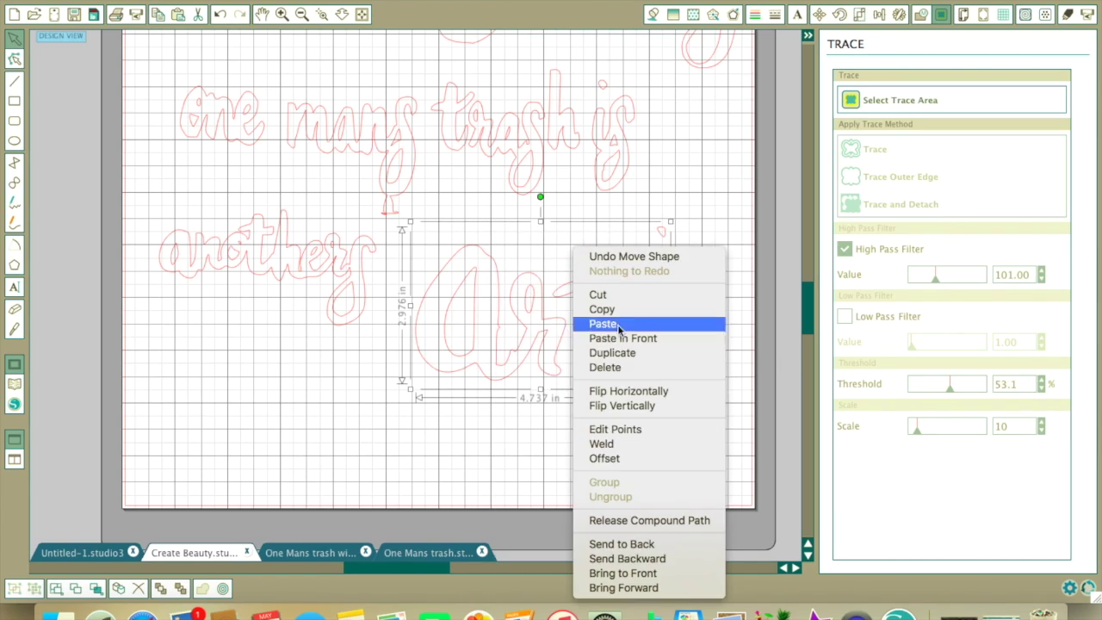
pyautogui.click(641, 522)
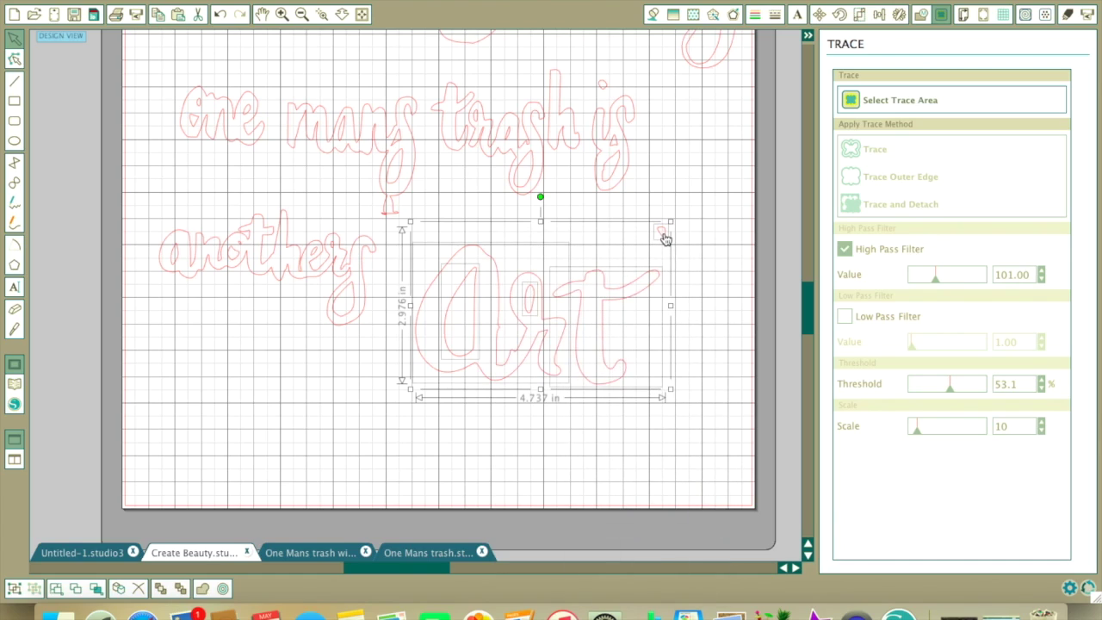
pyautogui.click(659, 175)
pyautogui.click(663, 237)
pyautogui.rightClick(664, 237)
pyautogui.click(702, 350)
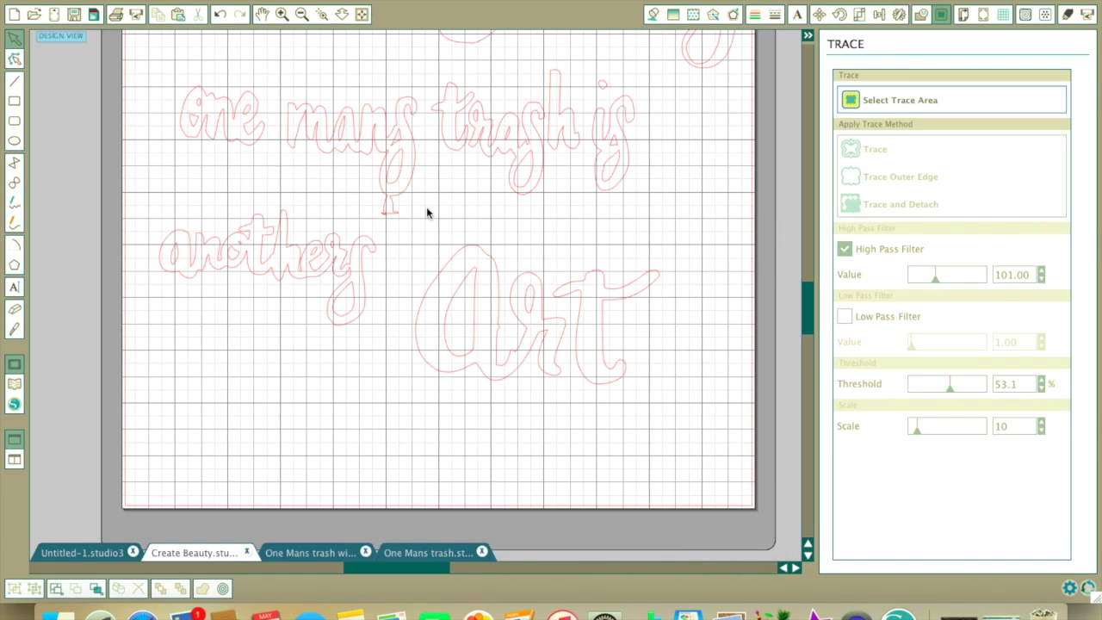
# Step: Make the remaining "art" shapes a compound path
pyautogui.click(559, 313)
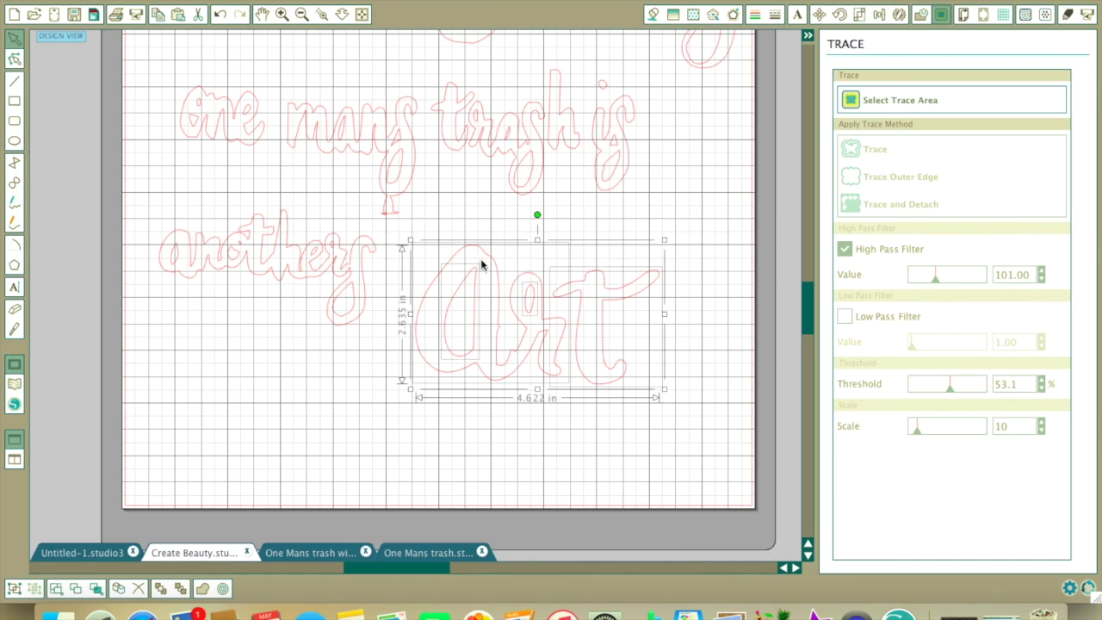
pyautogui.rightClick(534, 284)
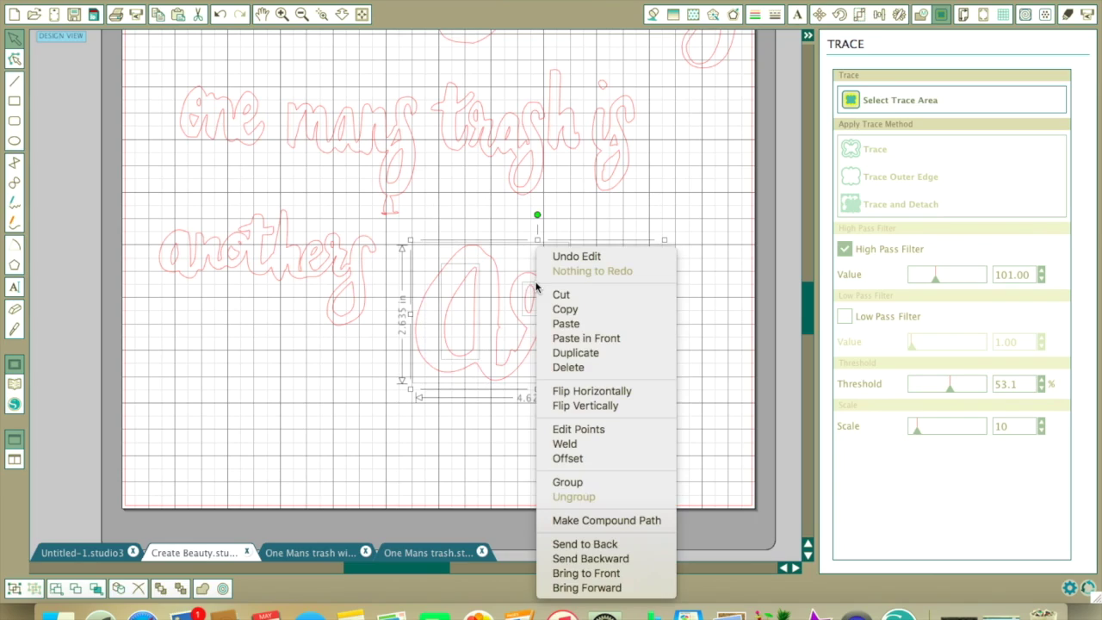
pyautogui.click(652, 520)
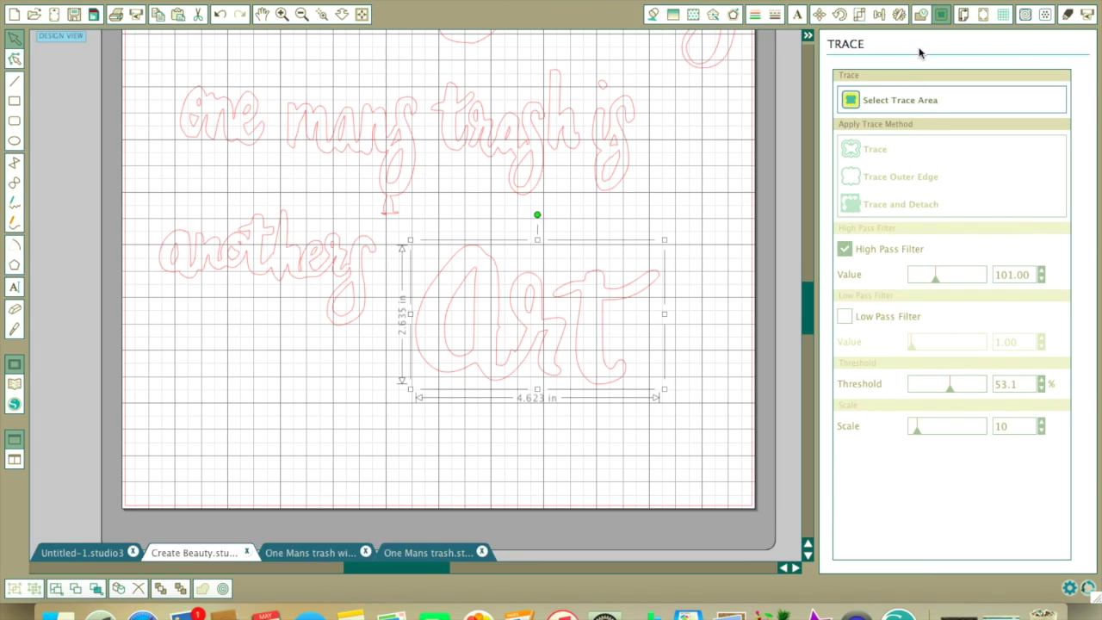
pyautogui.click(767, 221)
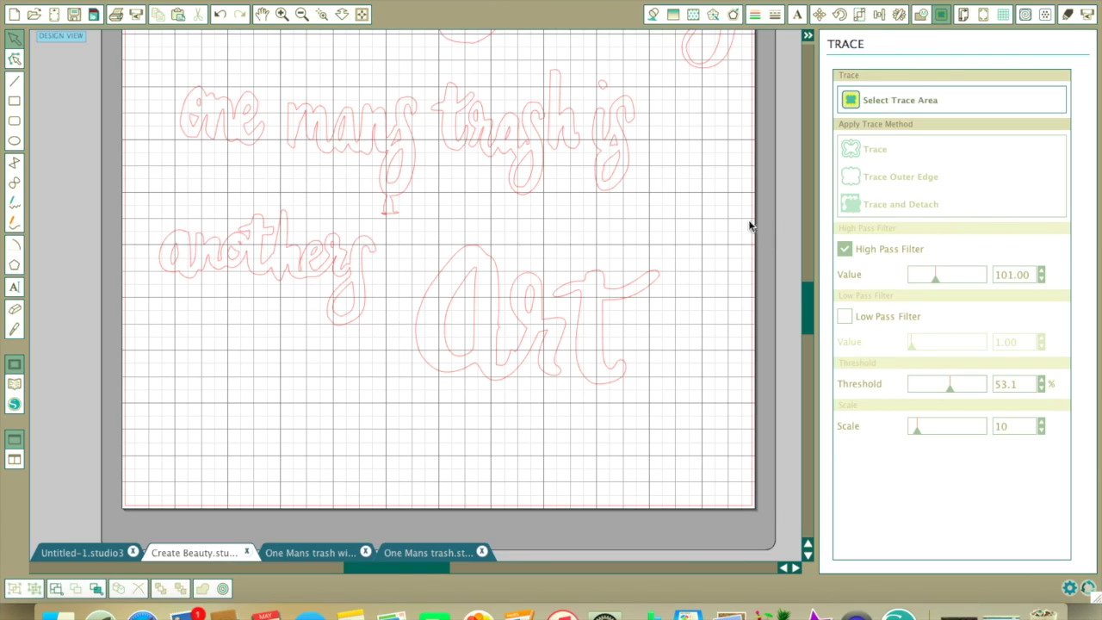
# Step: Release the compound path of "one mans trash is" and try to isolate the fragment hanging below the "s" in "mans"
pyautogui.scroll(5, 455, 189)
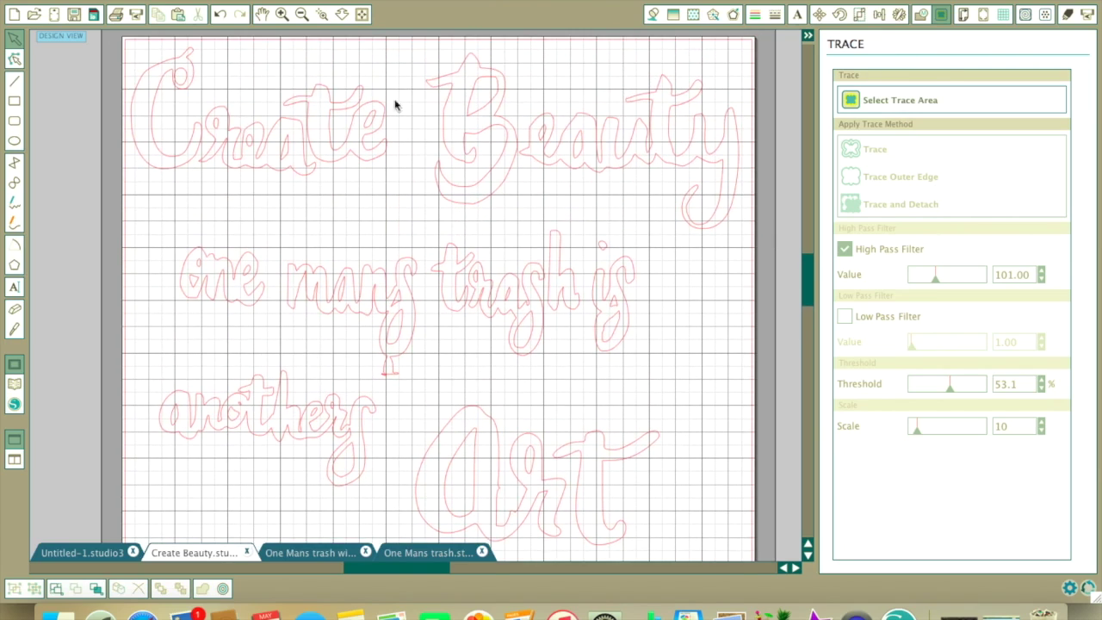
pyautogui.scroll(-1, 507, 298)
pyautogui.scroll(-1, 495, 293)
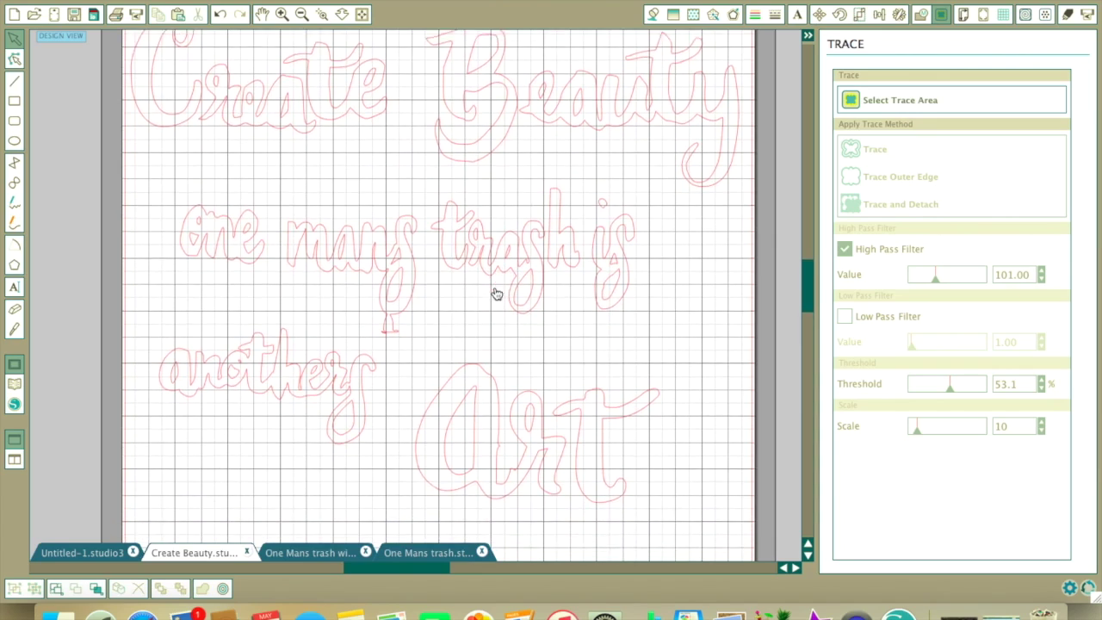
pyautogui.moveTo(279, 184); pyautogui.dragTo(421, 310)
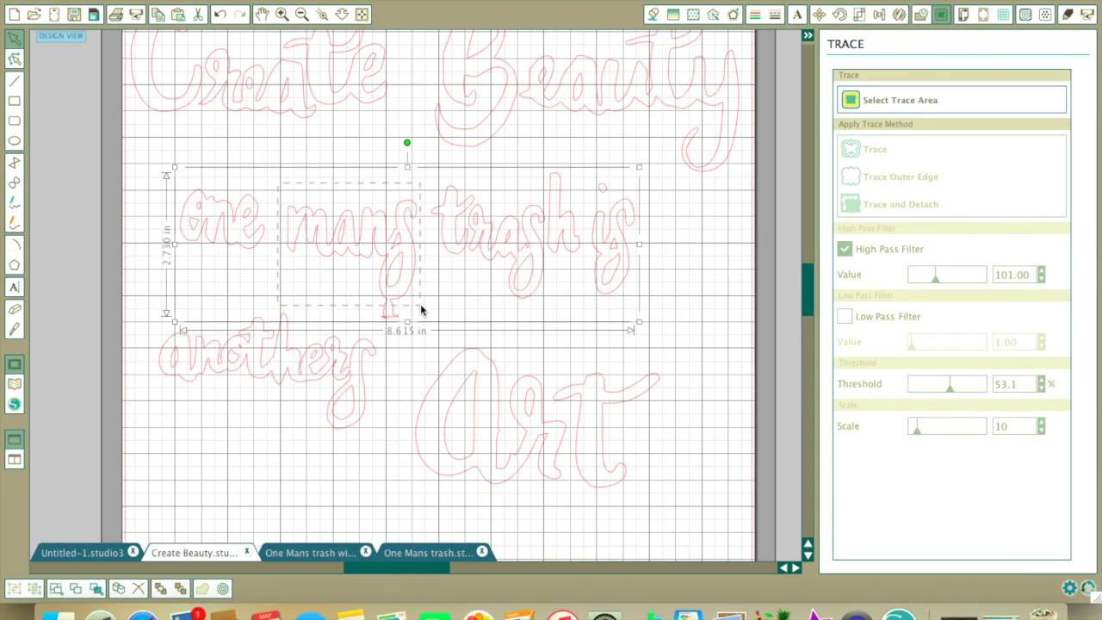
pyautogui.rightClick(411, 252)
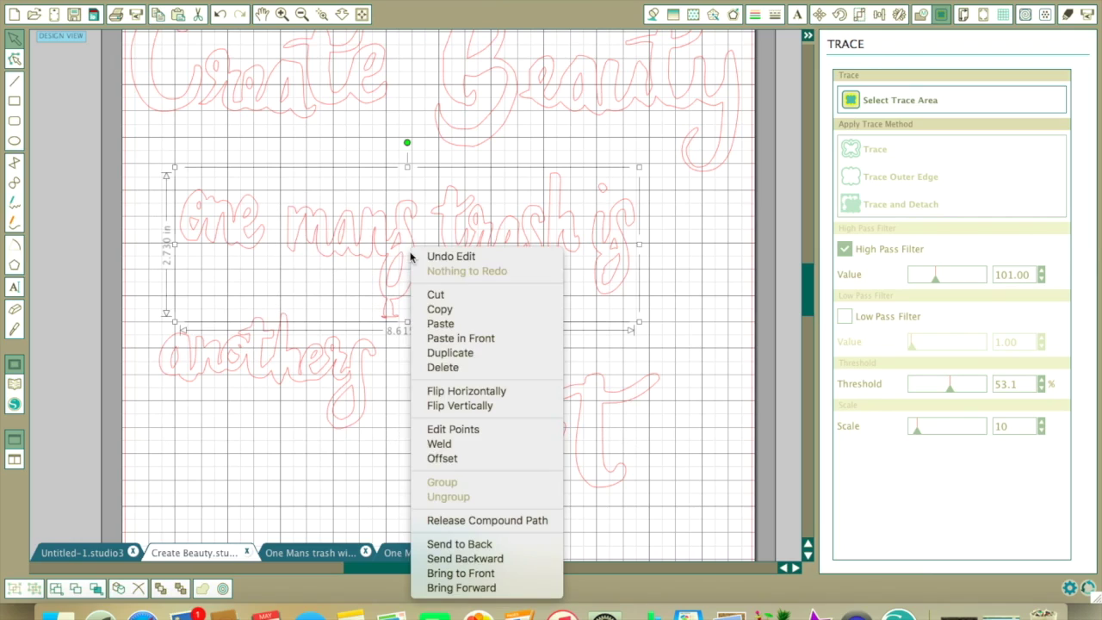
pyautogui.click(504, 521)
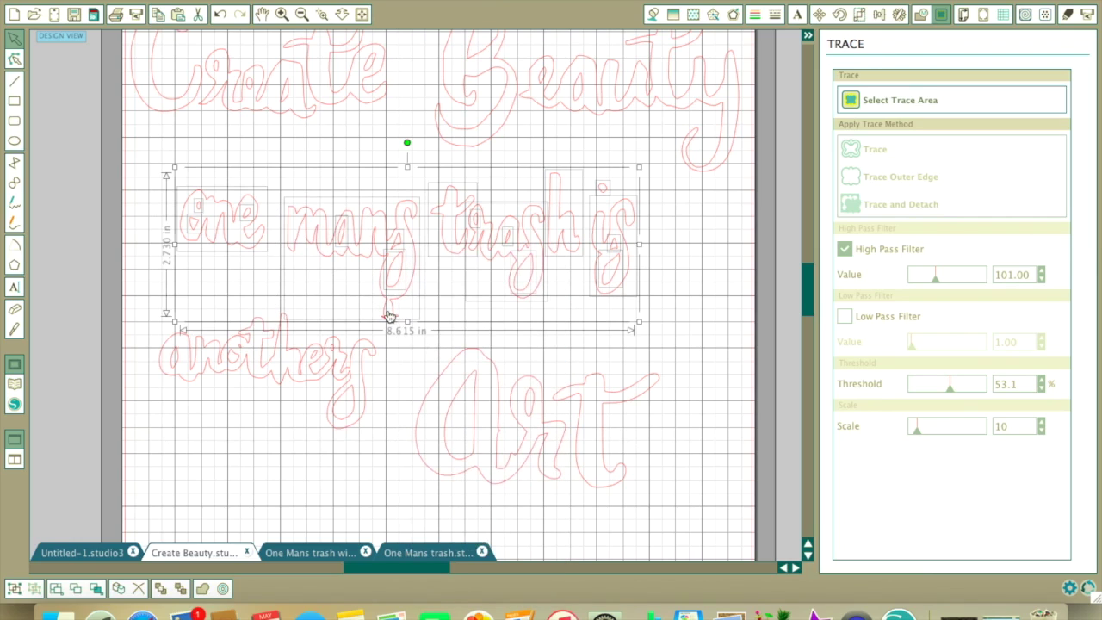
pyautogui.click(727, 310)
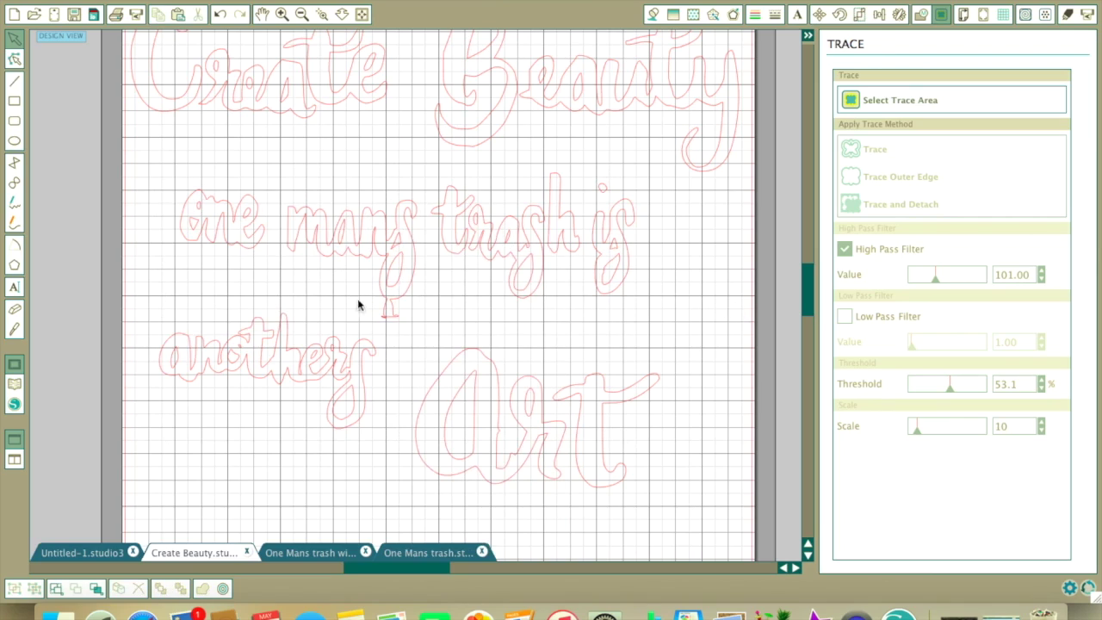
pyautogui.click(388, 315)
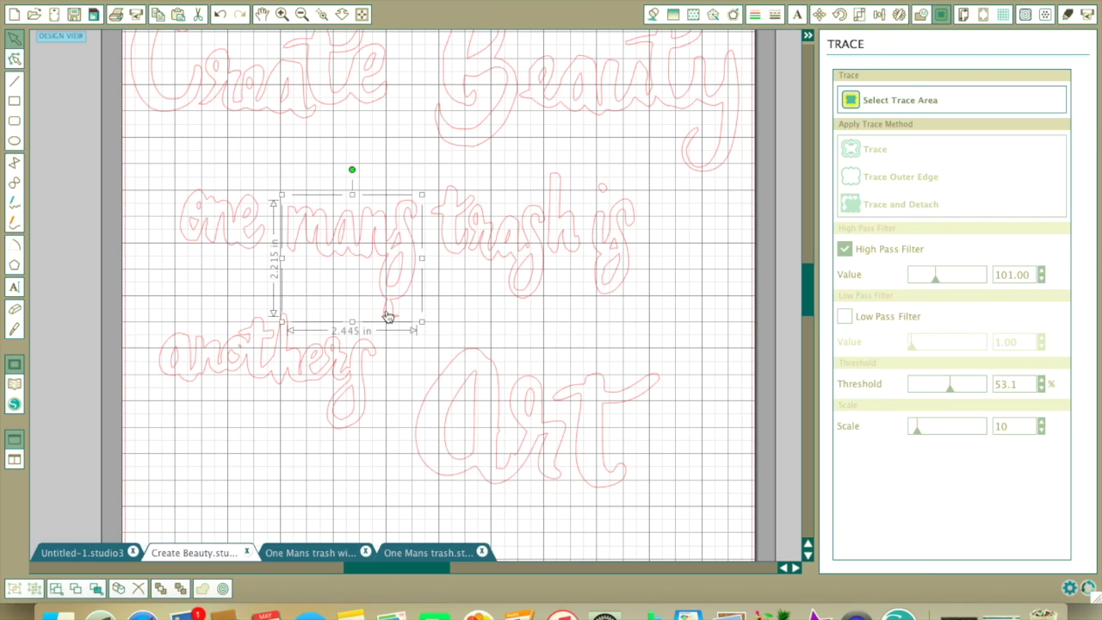
pyautogui.rightClick(668, 240)
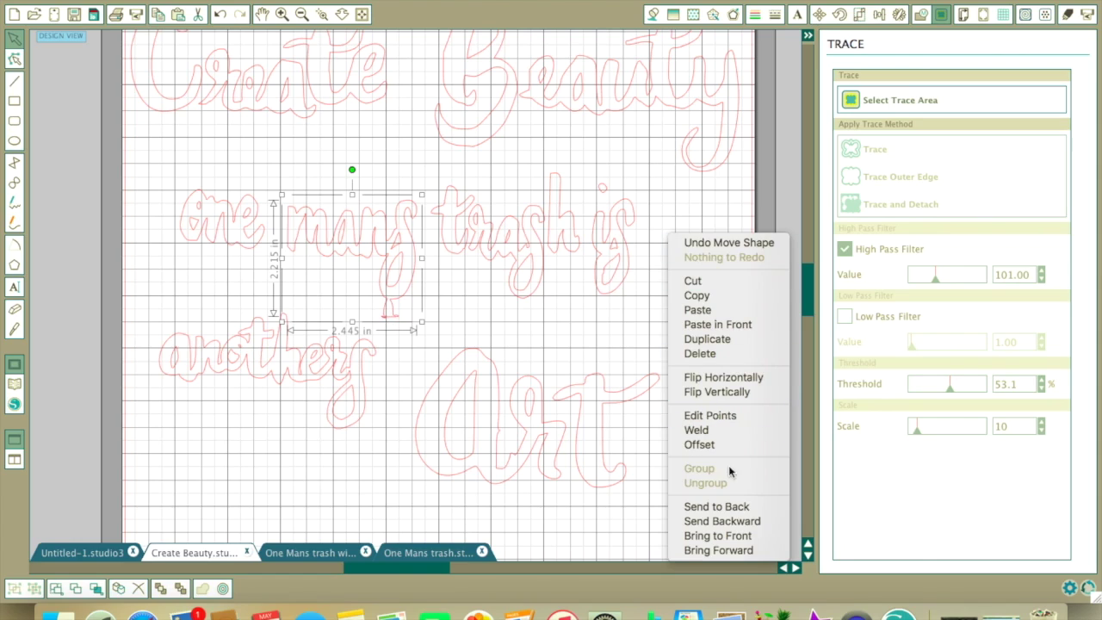
pyautogui.click(668, 159)
# Step: Make all the "one mans trash is" shapes a compound path again and deselect them
pyautogui.moveTo(172, 166); pyautogui.dragTo(649, 298)
pyautogui.rightClick(506, 258)
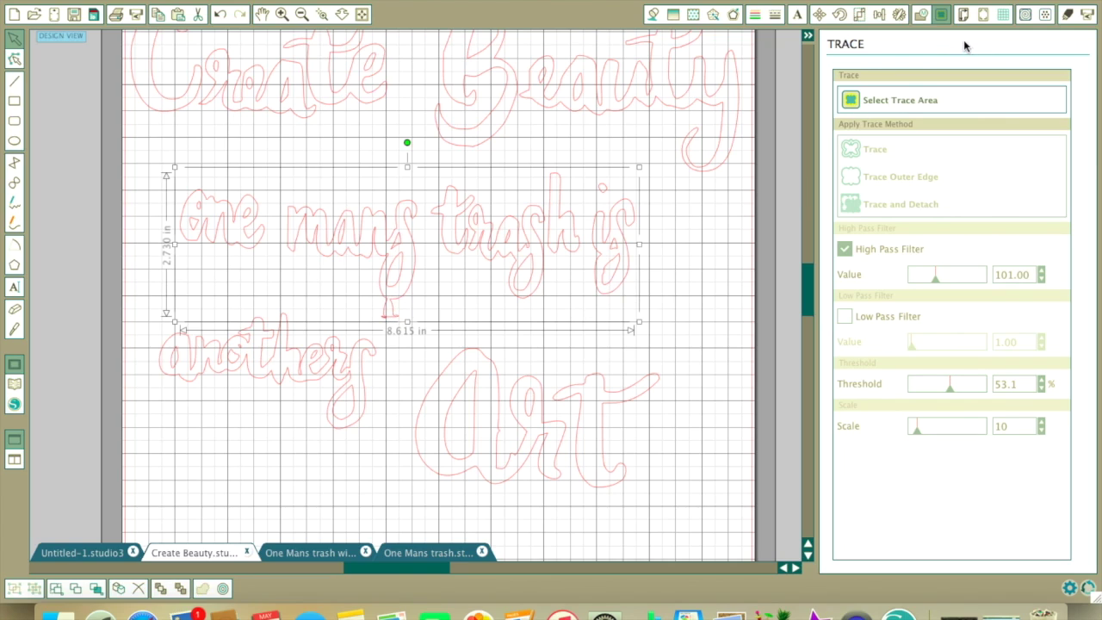
pyautogui.scroll(2, 369, 128)
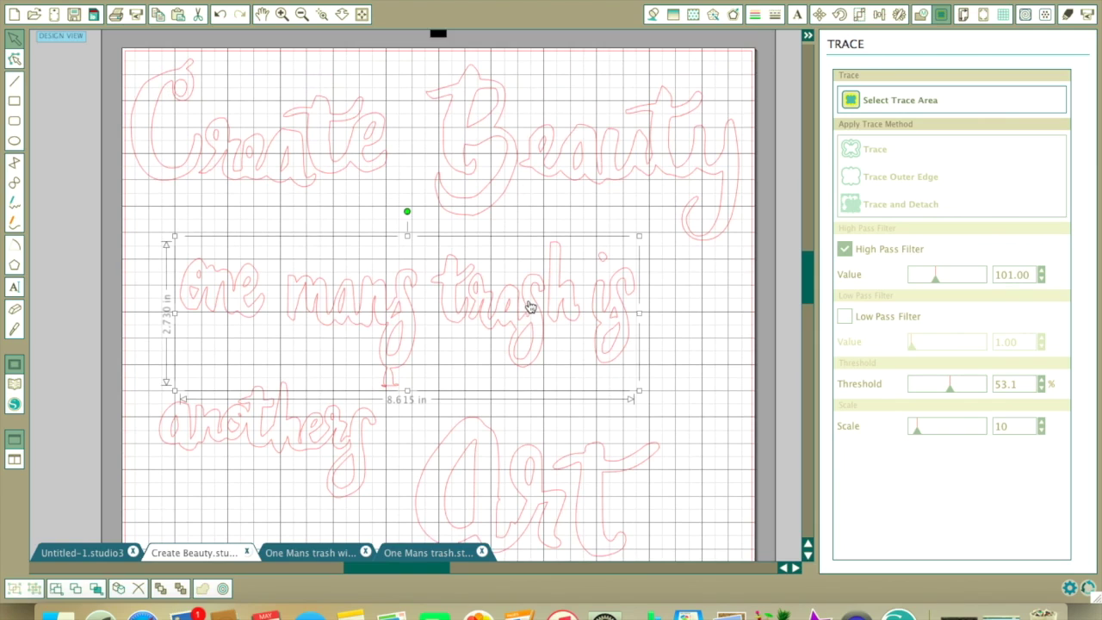
pyautogui.scroll(-1, 531, 307)
pyautogui.click(738, 291)
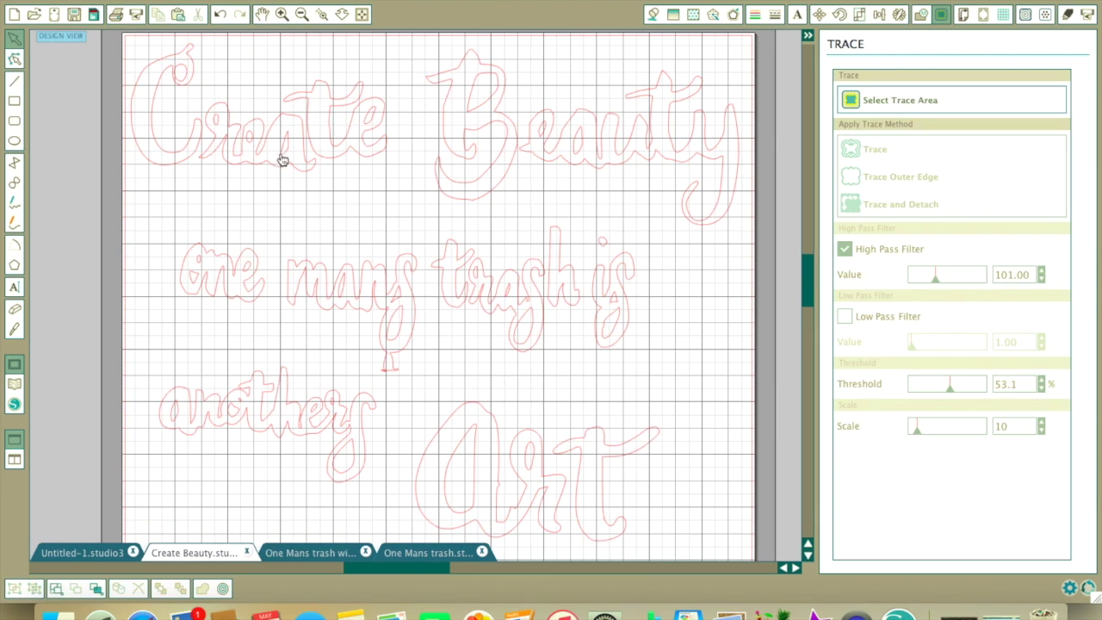
# Step: Display the cut settings and choose plain Cardstock as the material type for the whole lettering layout
pyautogui.scroll(-5, 310, 180)
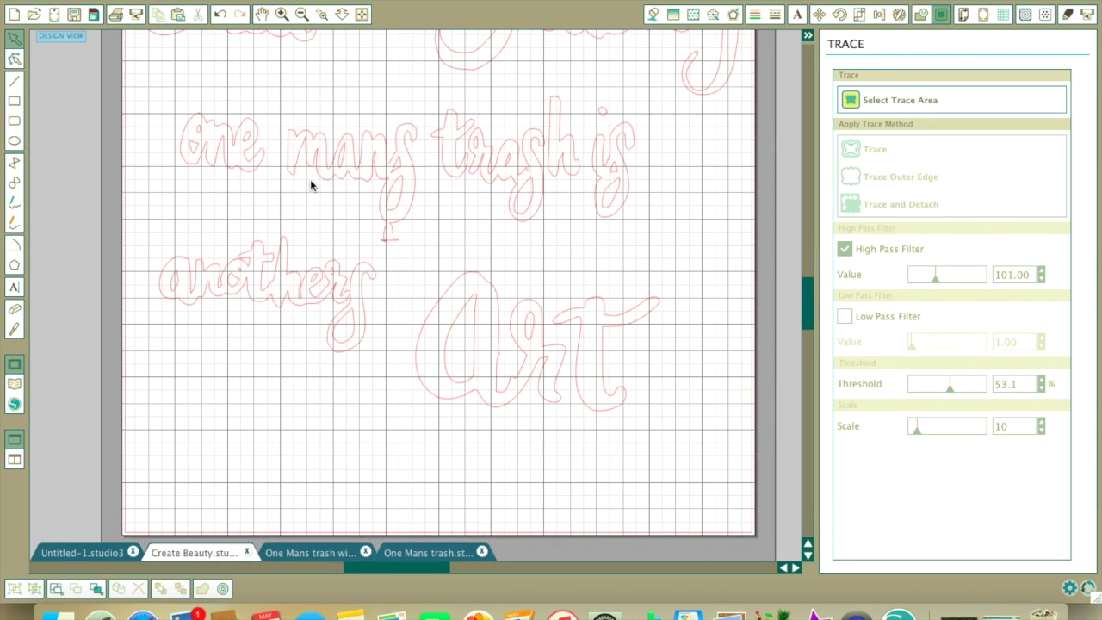
pyautogui.scroll(3, 423, 239)
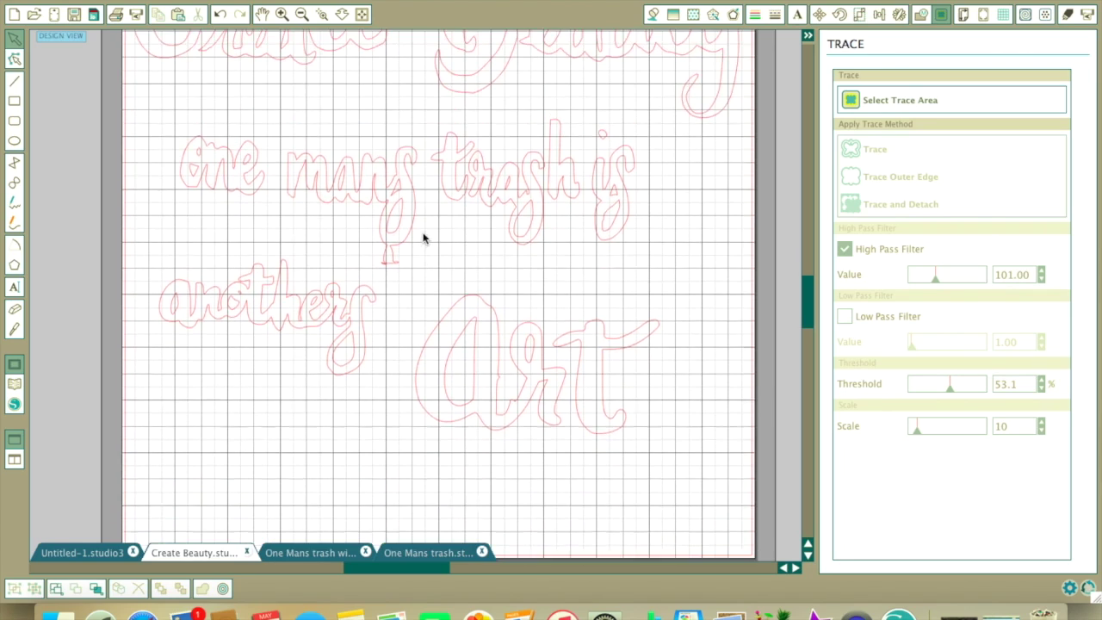
pyautogui.scroll(3, 611, 114)
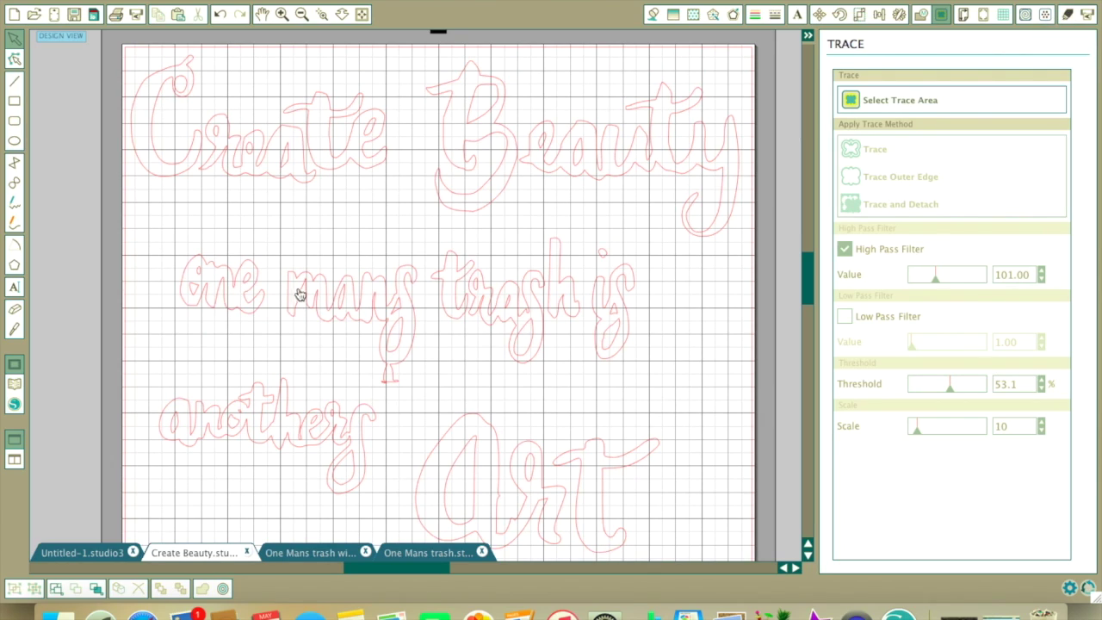
pyautogui.click(1068, 15)
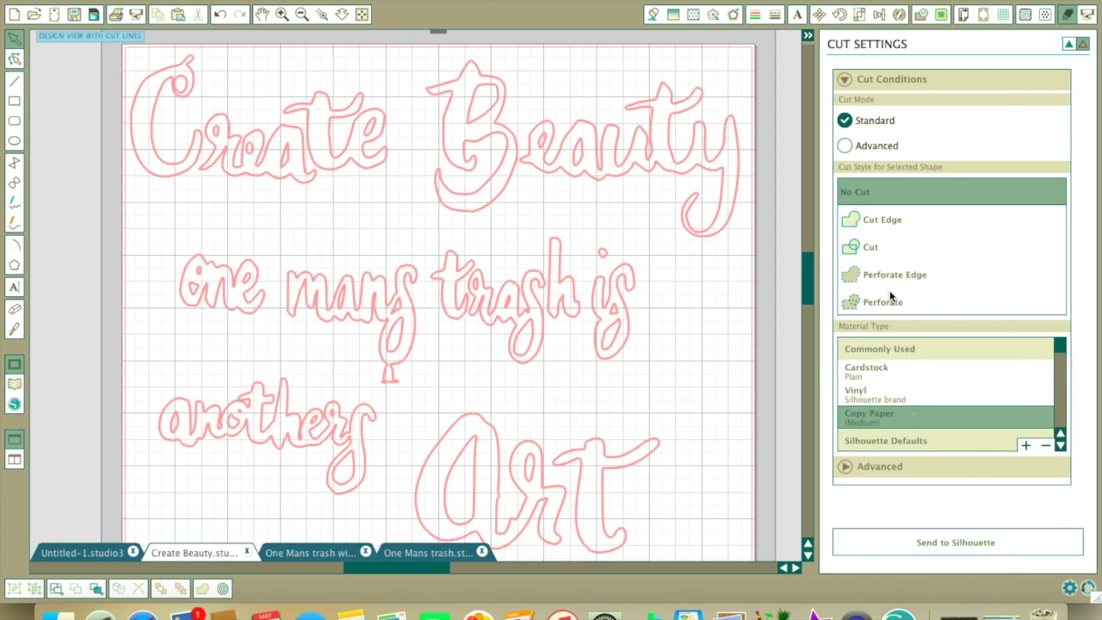
pyautogui.click(887, 370)
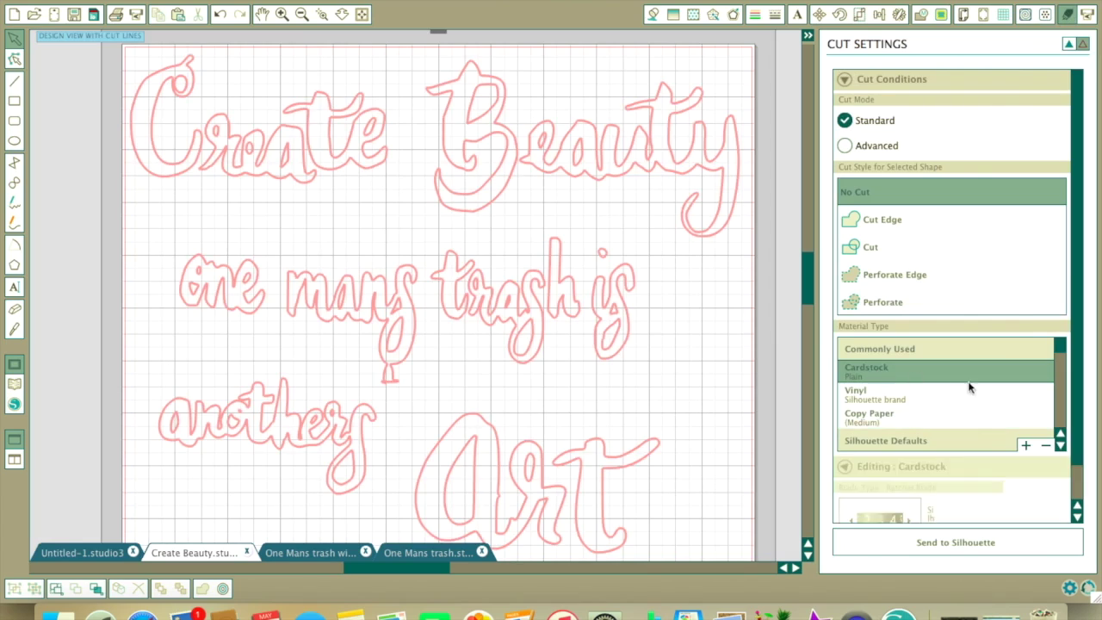
pyautogui.moveTo(1078, 317); pyautogui.dragTo(1088, 463)
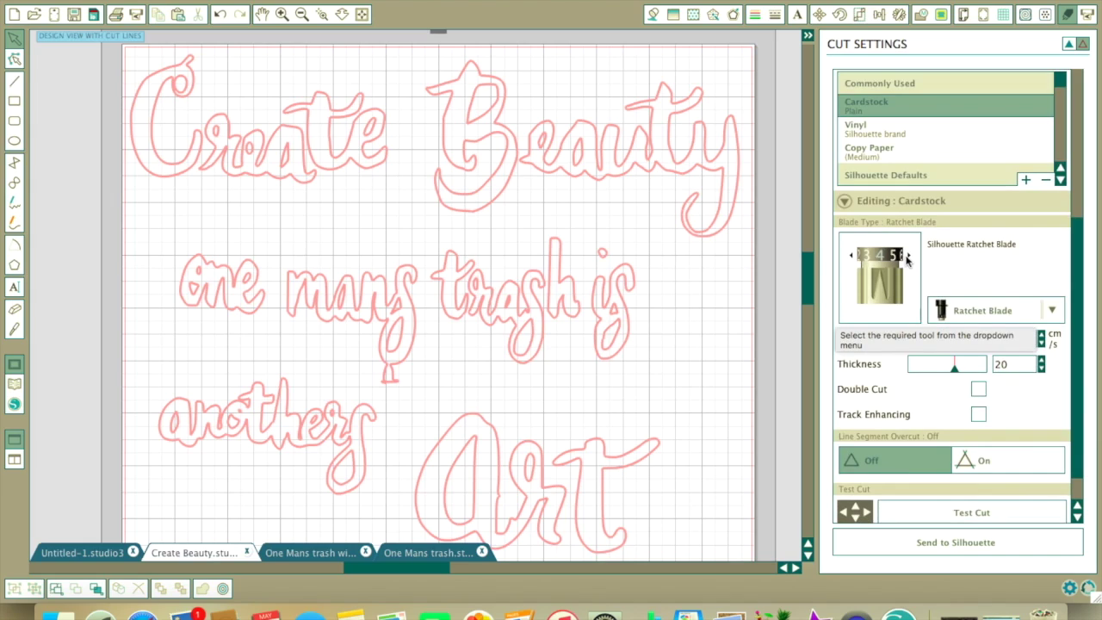
# Step: Turn on double cut for the Cardstock settings, review the whole lettering layout, and queue the Create Beauty document for the CAMEO 2
pyautogui.scroll(-2, 1081, 259)
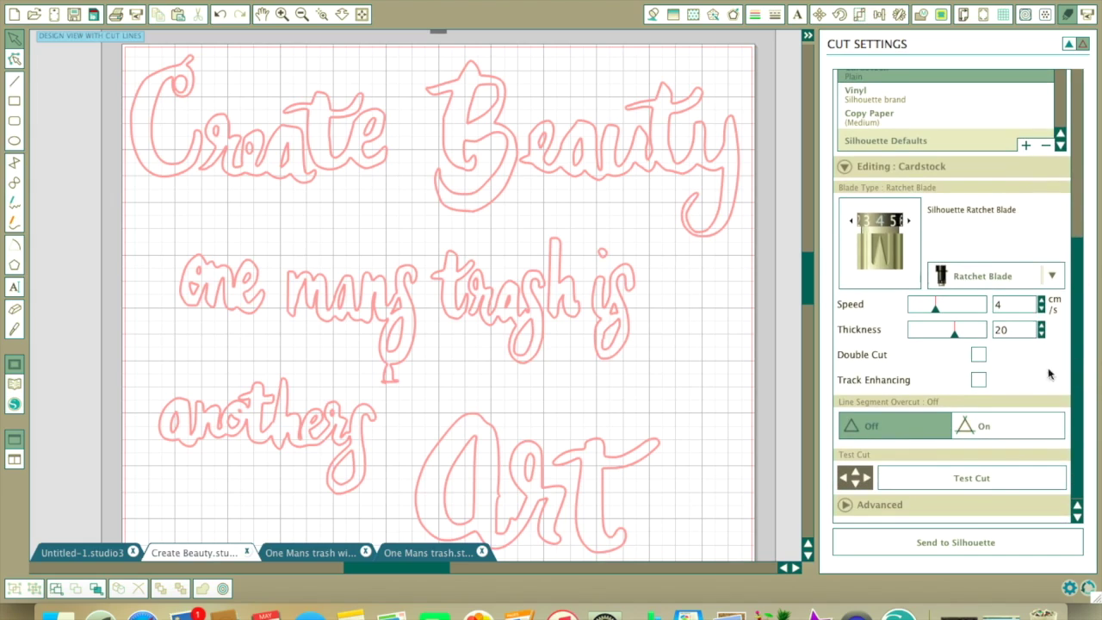
pyautogui.click(979, 354)
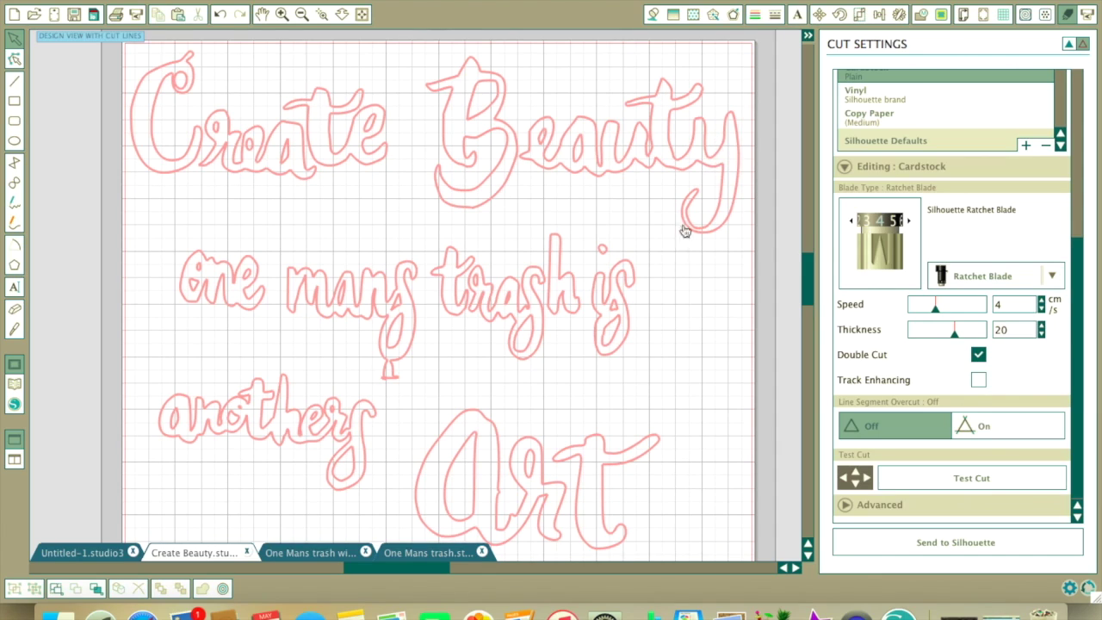
pyautogui.scroll(-3, 732, 394)
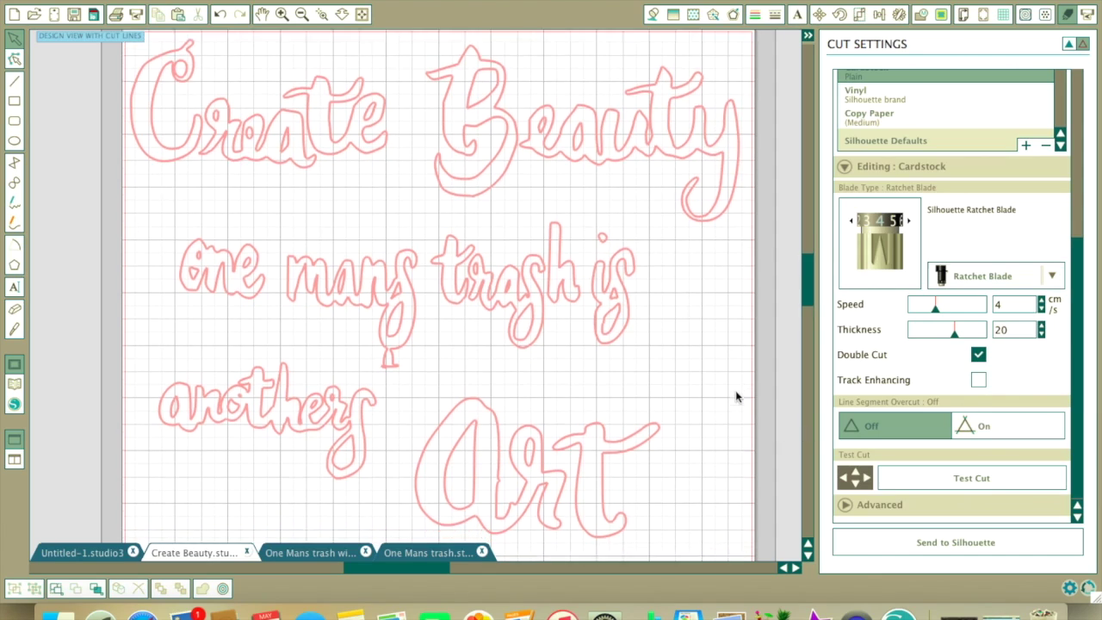
pyautogui.scroll(-2, 194, 407)
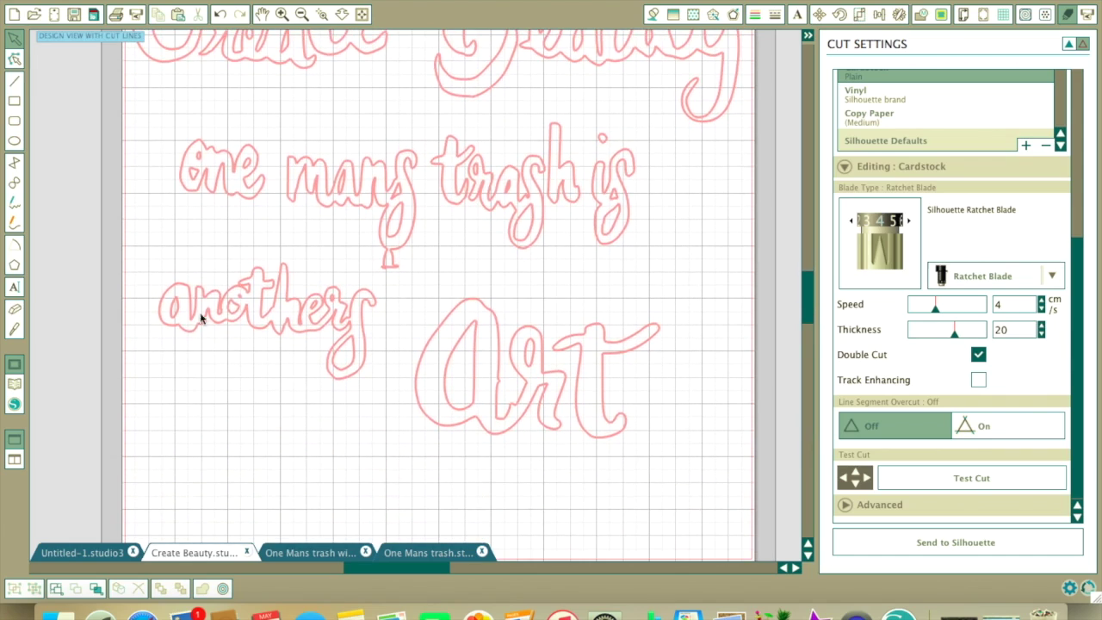
pyautogui.click(957, 543)
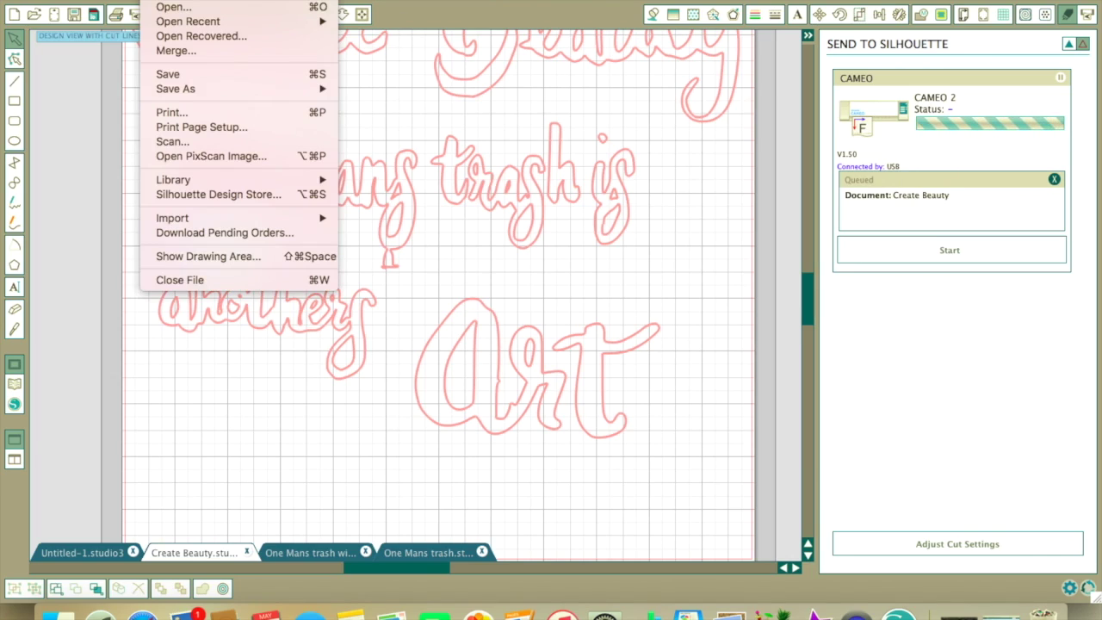
# Step: Save the layout to the Desktop as "Create Beauty" in Silhouette Studio V3 format
pyautogui.moveTo(173, 90)
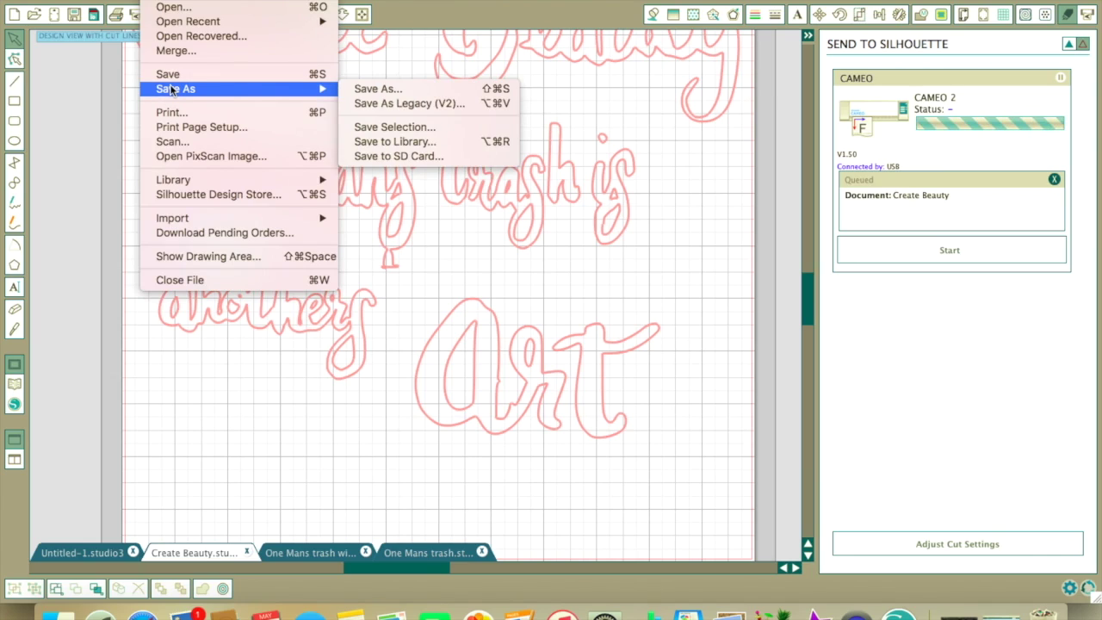
pyautogui.click(419, 89)
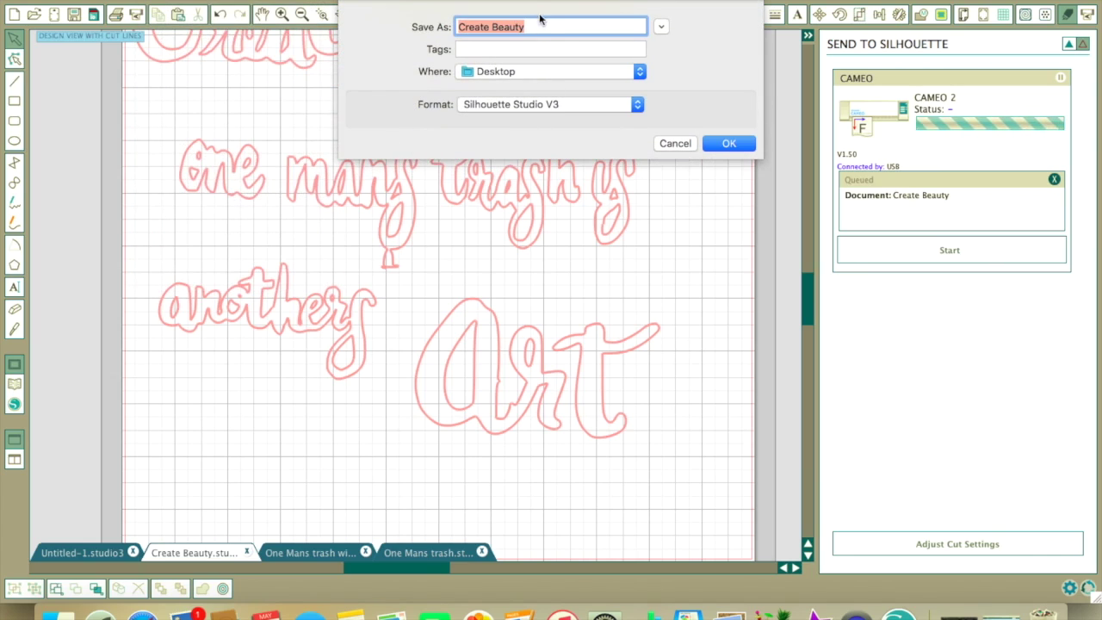
pyautogui.click(549, 104)
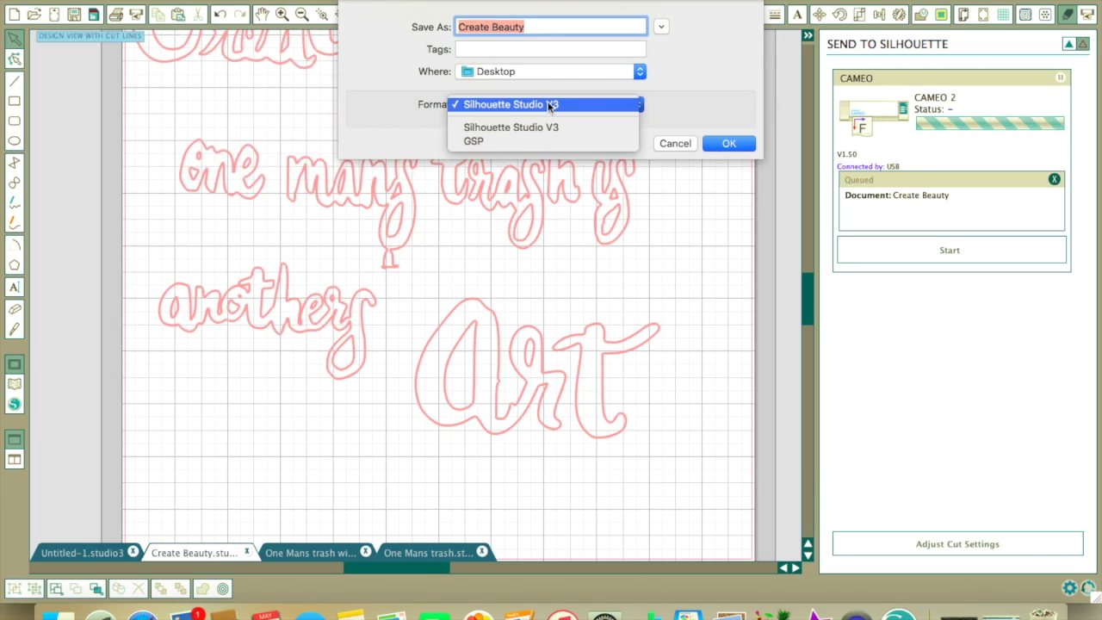
pyautogui.click(549, 104)
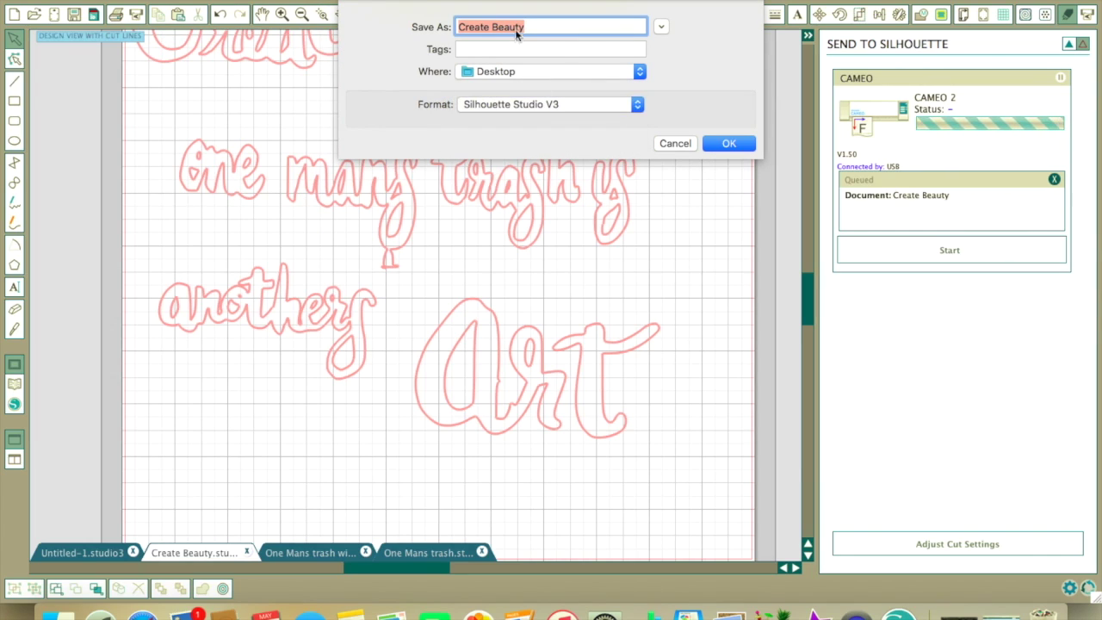
pyautogui.click(728, 144)
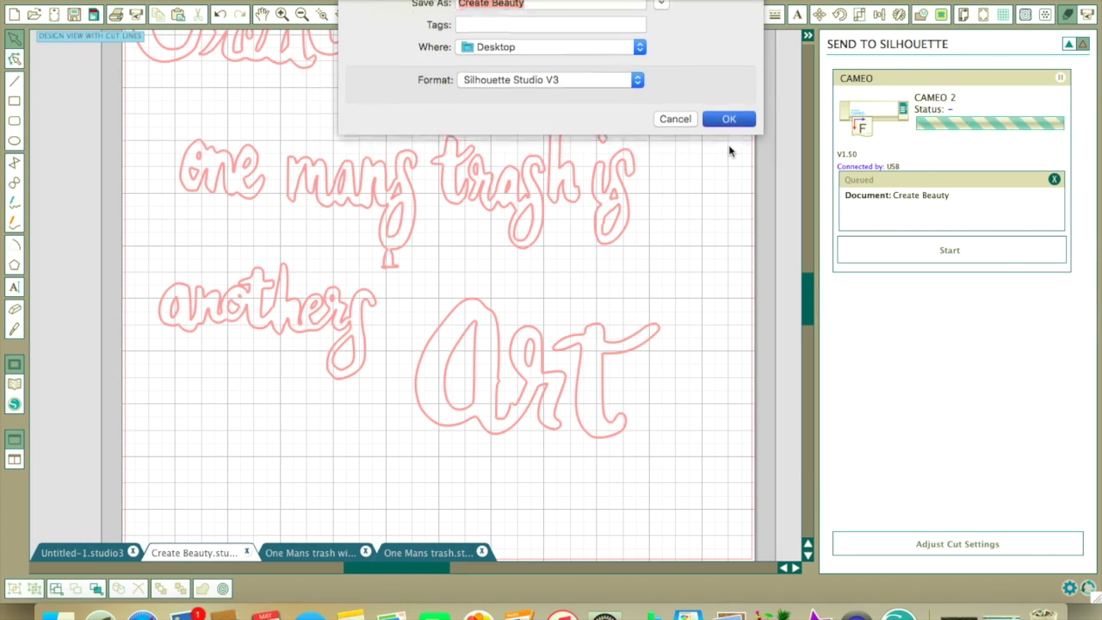
# Step: Minimise the design window, move the saved Create Beauty file from the desktop into the Cut files folder, and open that folder
pyautogui.press('super+m')
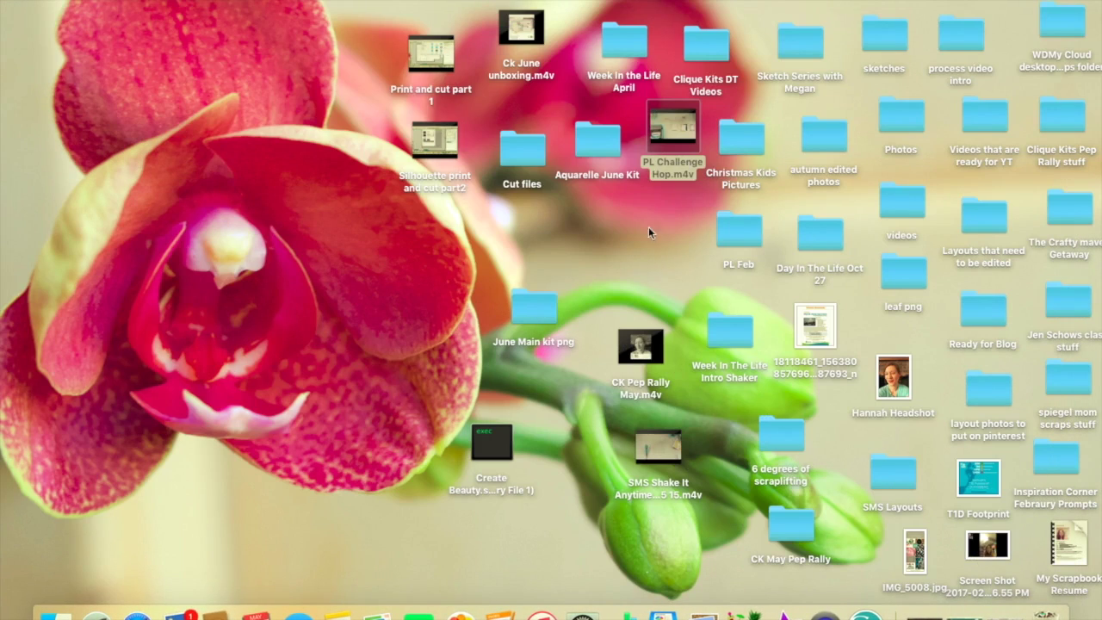
pyautogui.moveTo(502, 462); pyautogui.dragTo(630, 228)
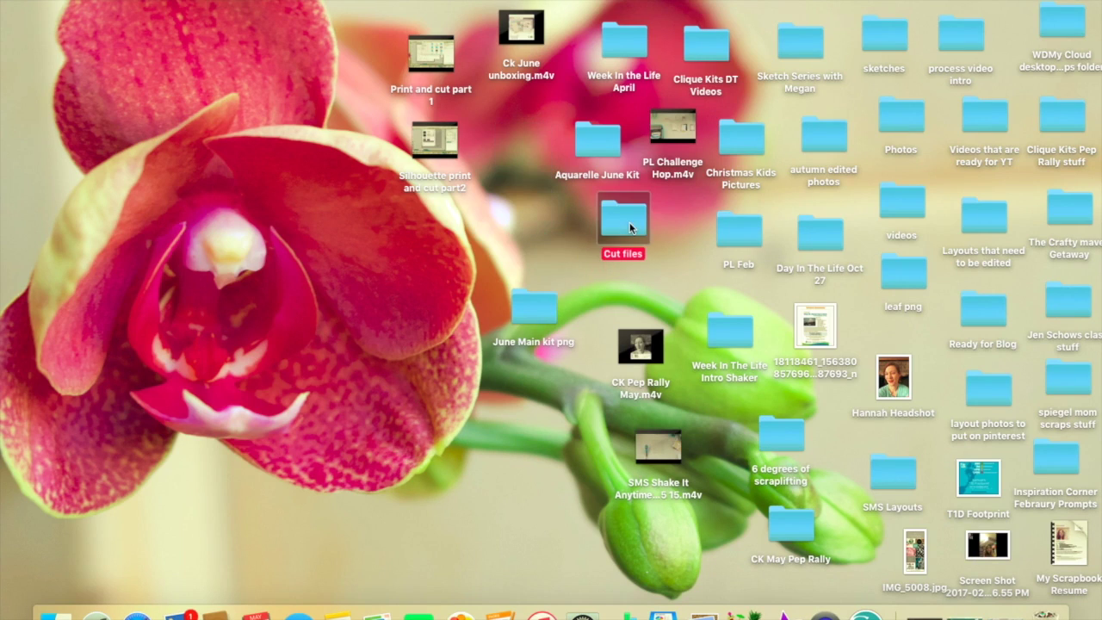
pyautogui.doubleClick(605, 210)
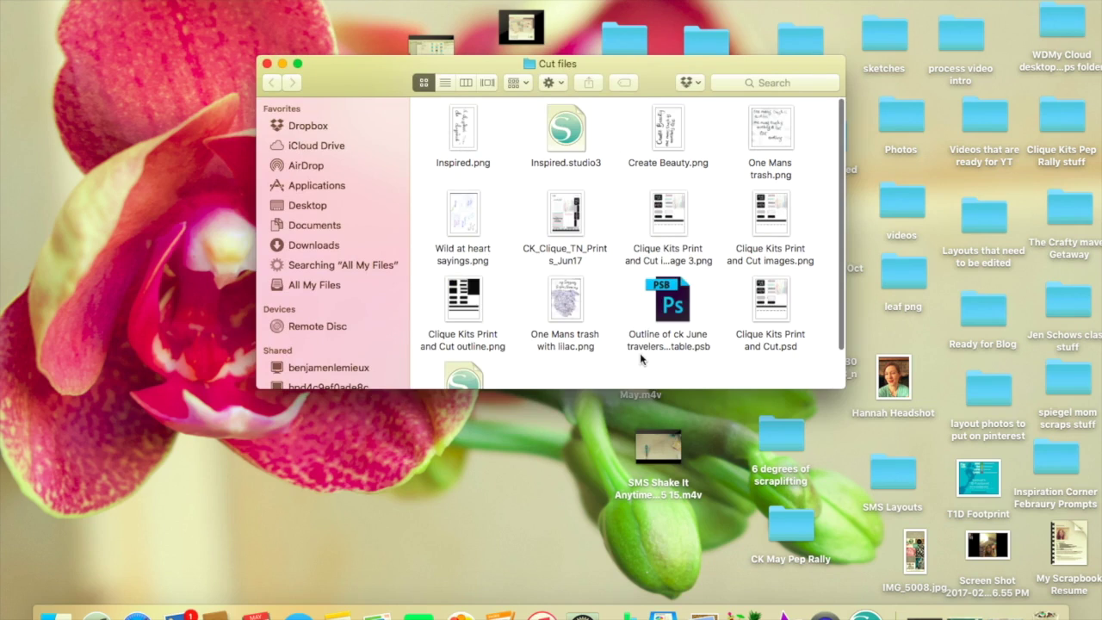
# Step: Look through the Cut files folder for Create Beauty.studio3 and try to open it
pyautogui.scroll(-2, 609, 363)
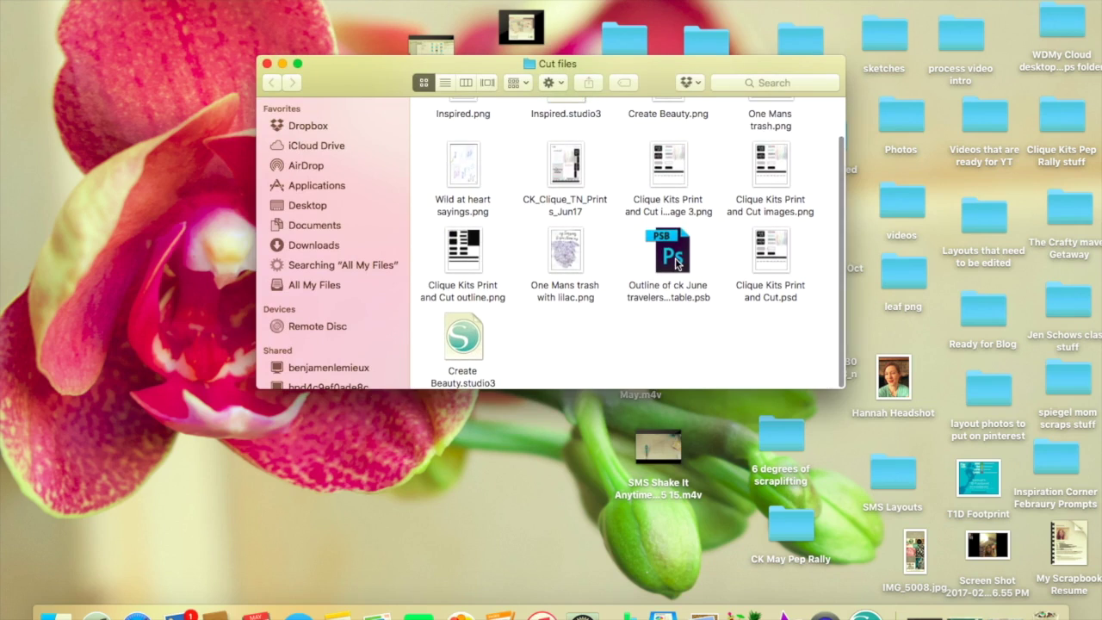
pyautogui.scroll(2, 677, 263)
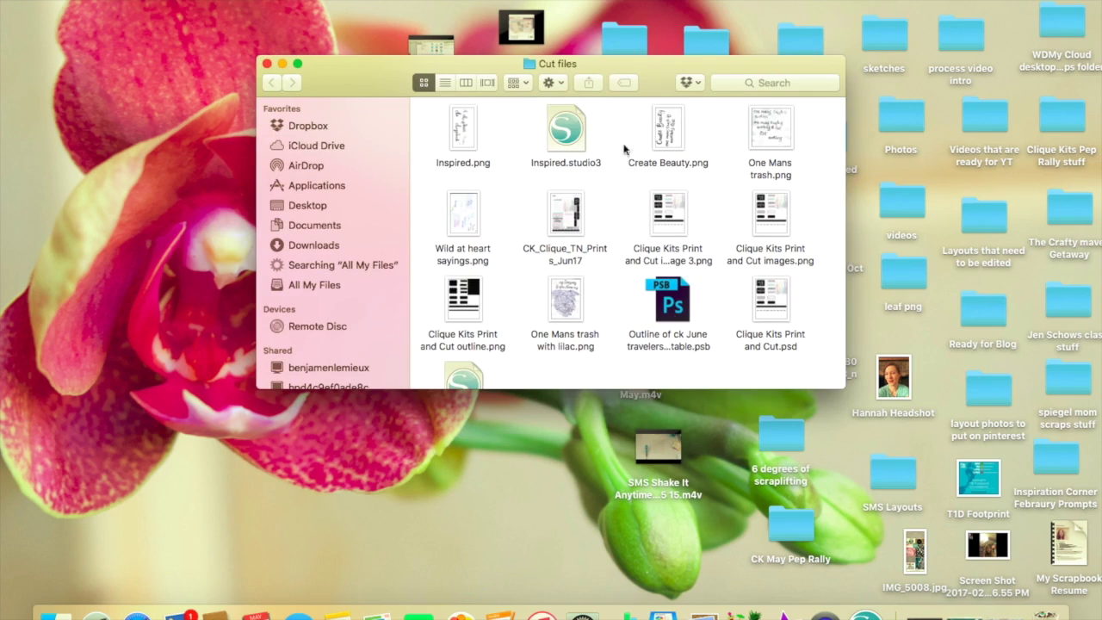
pyautogui.scroll(-2, 491, 284)
pyautogui.scroll(3, 493, 284)
pyautogui.scroll(-2, 494, 284)
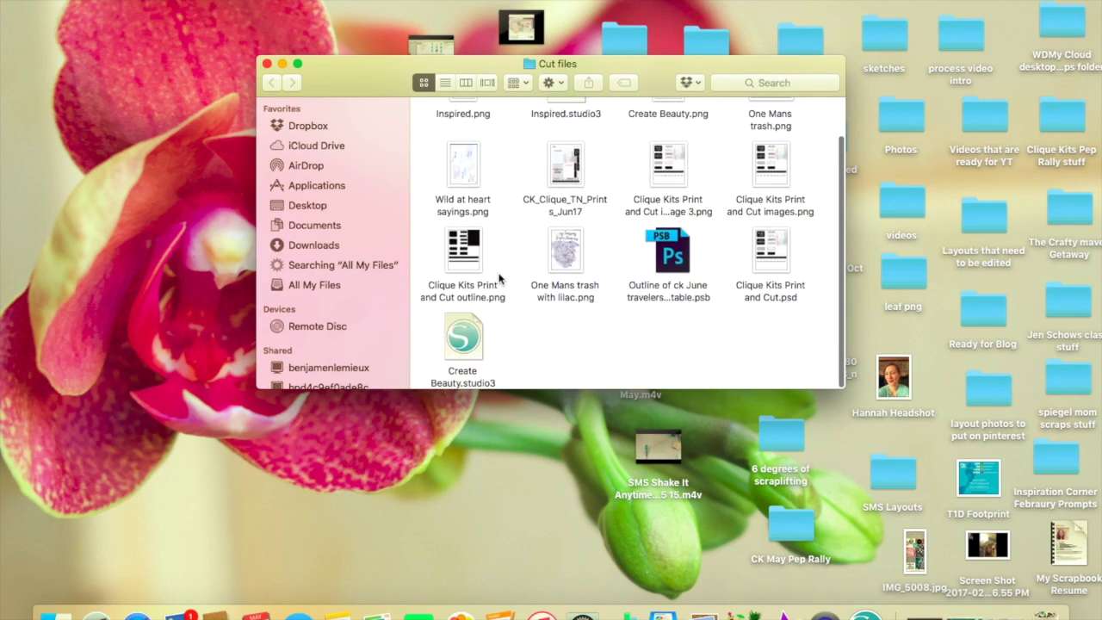
pyautogui.doubleClick(465, 337)
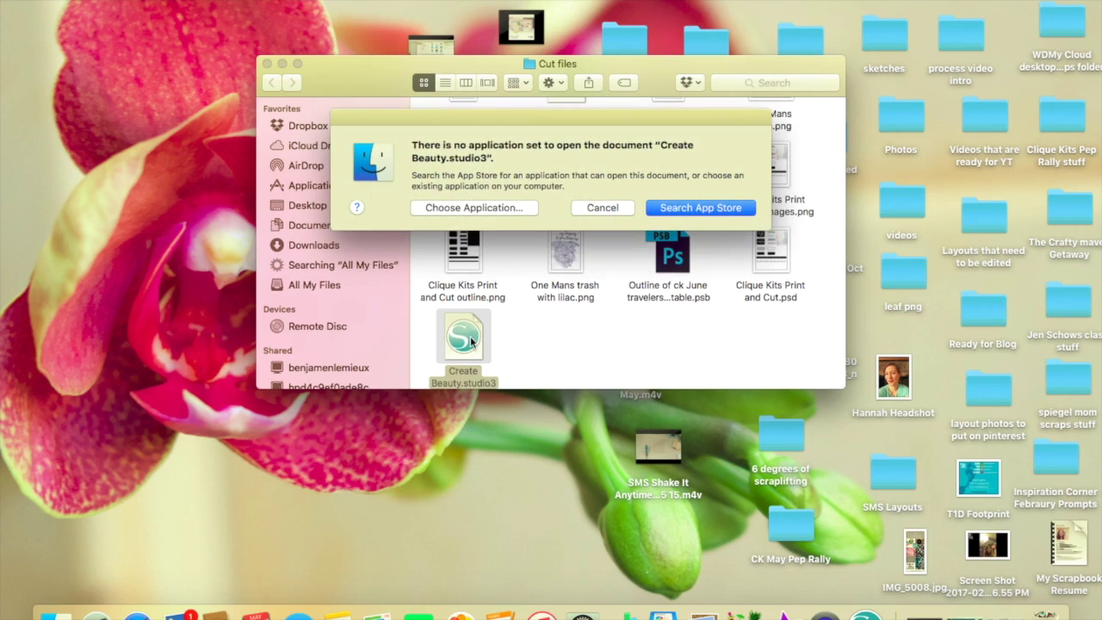
pyautogui.click(608, 211)
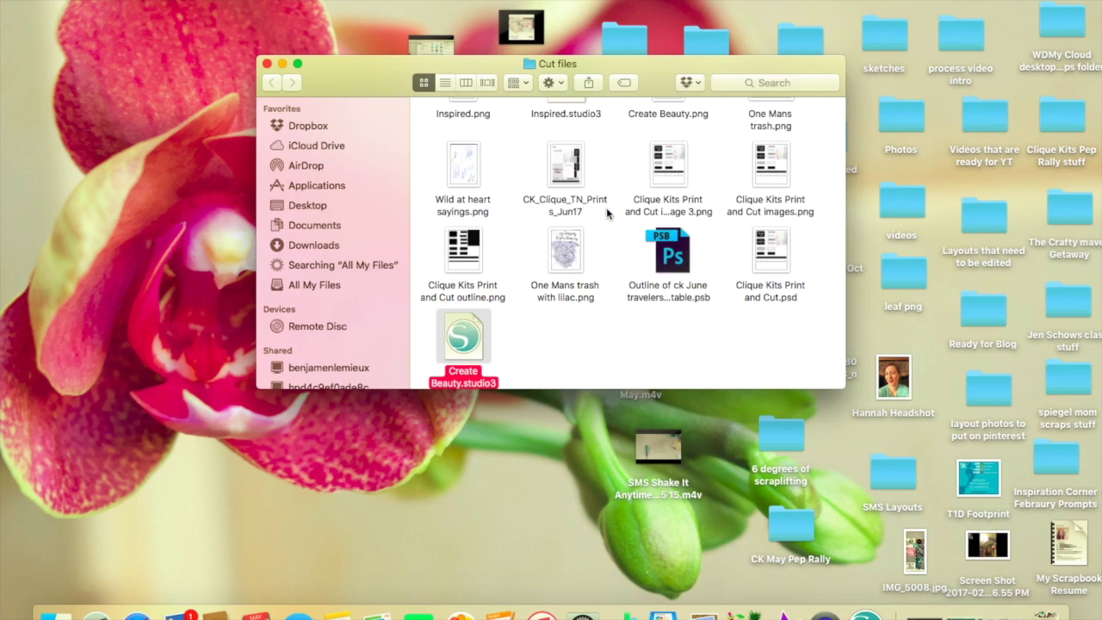
# Step: Close the Cut files folder and switch back to the Create Beauty layout in Silhouette Studio, showing the full lettering
pyautogui.click(267, 64)
pyautogui.click(985, 613)
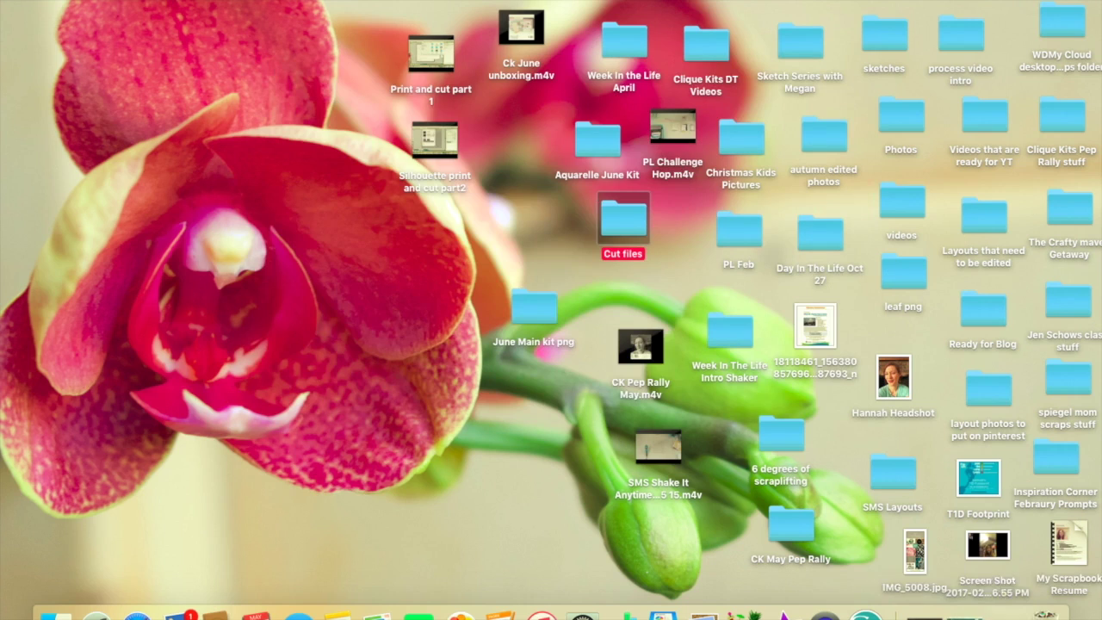
pyautogui.scroll(1, 599, 273)
pyautogui.scroll(2, 599, 273)
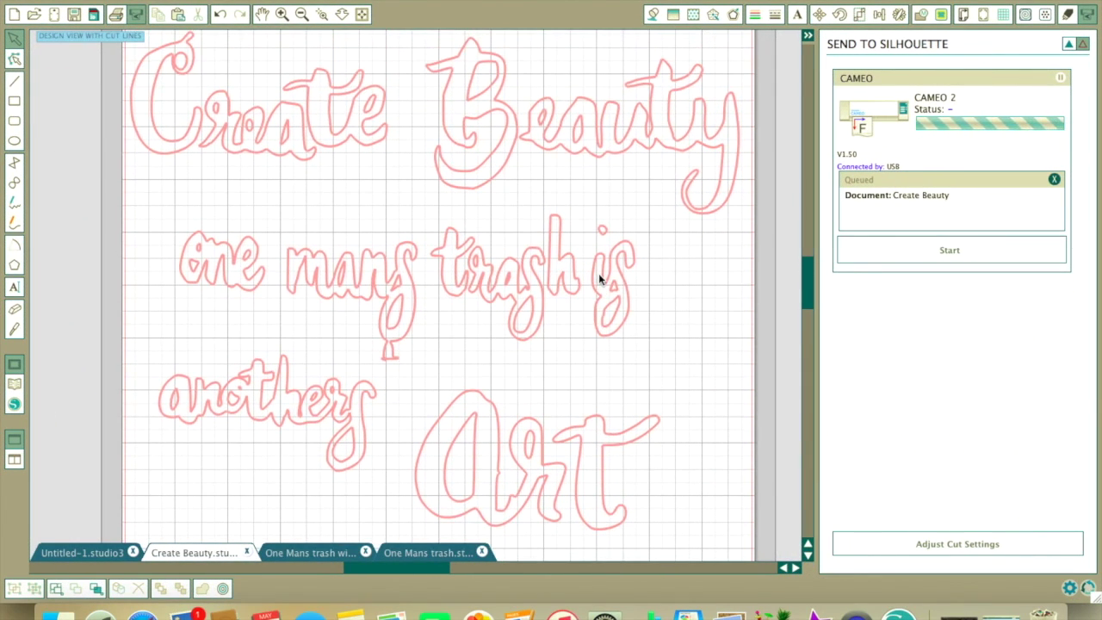